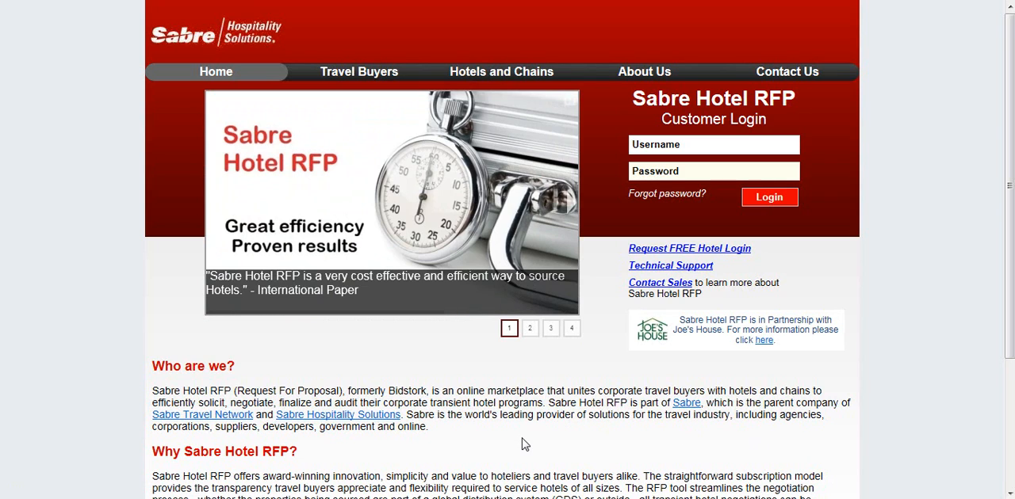
Step: Log in with the customer's username and account password, and switch the site to its beta version
{"action": "left_click", "coordinate": [653, 143]}
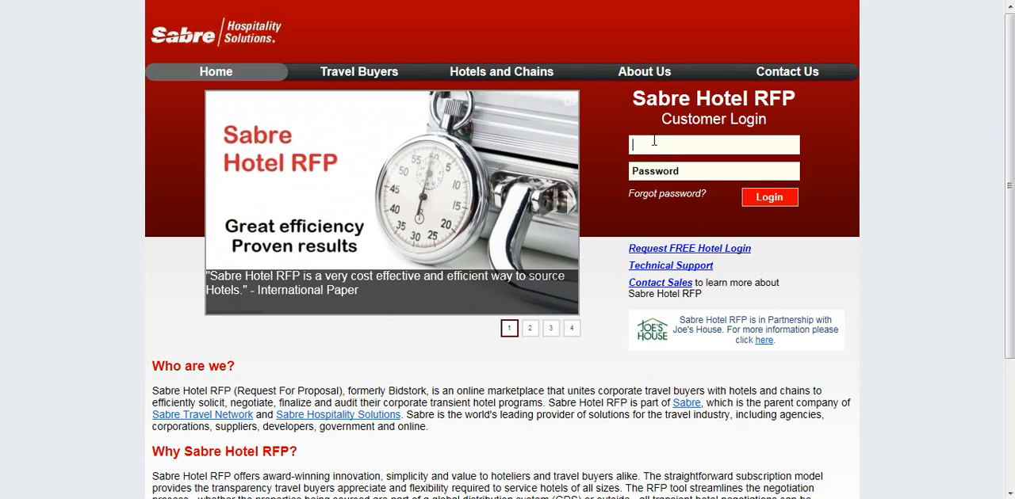
{"action": "type", "text": "c"}
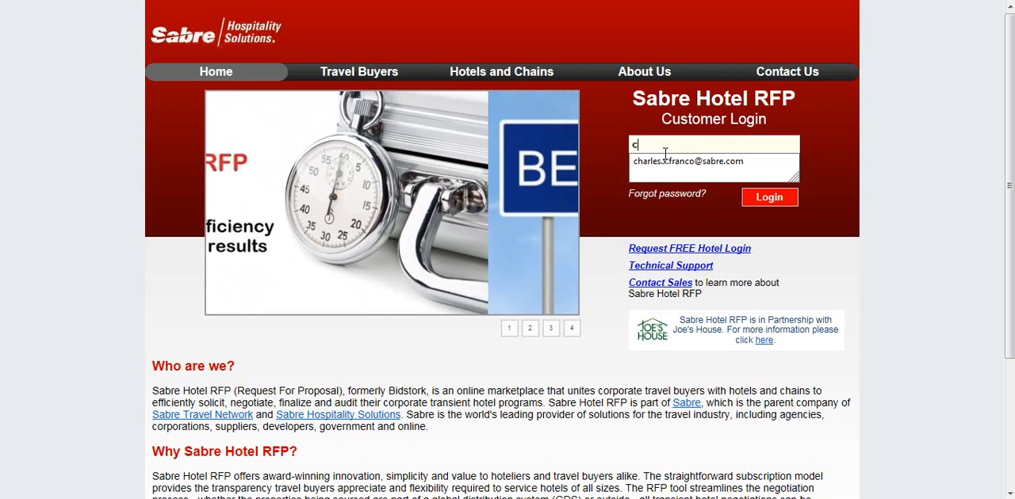
{"action": "left_click", "coordinate": [681, 163]}
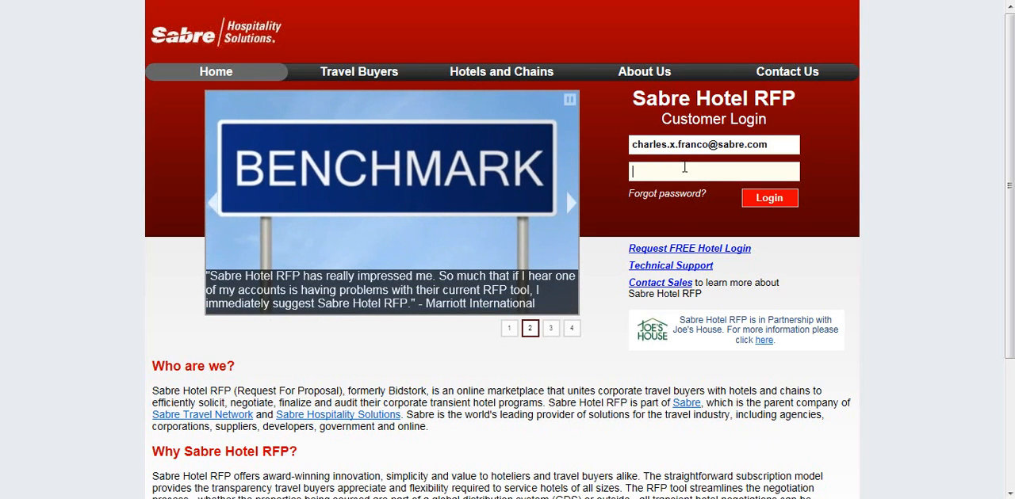
{"action": "type", "text": "••••••••"}
{"action": "key", "text": "Return"}
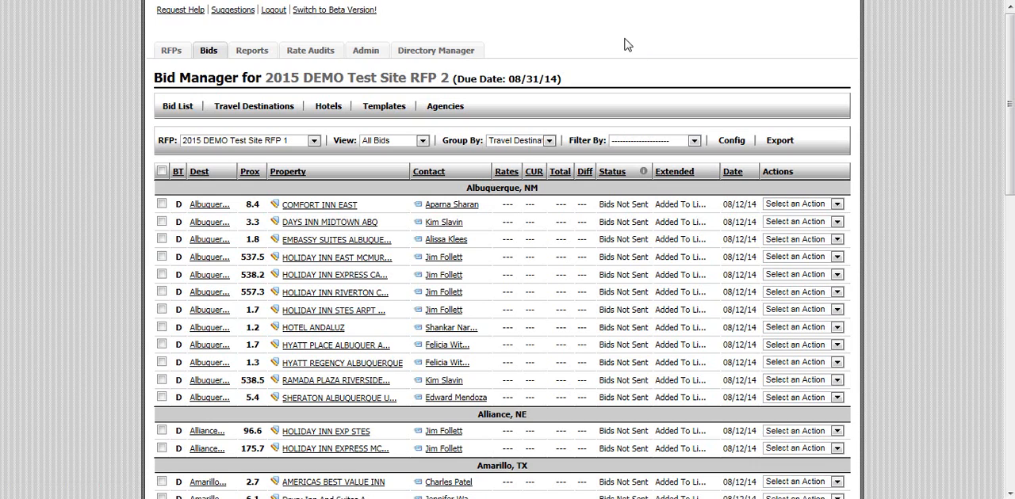
{"action": "left_click", "coordinate": [326, 11]}
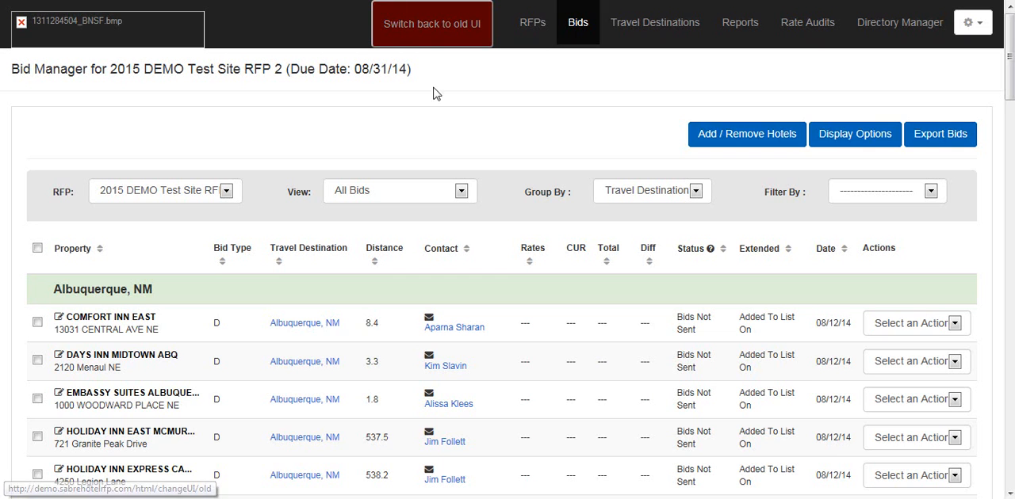
Step: Delete the "Test Customer RFP 2013 RFP" package from the site's list of RFPs
{"action": "left_click", "coordinate": [527, 36]}
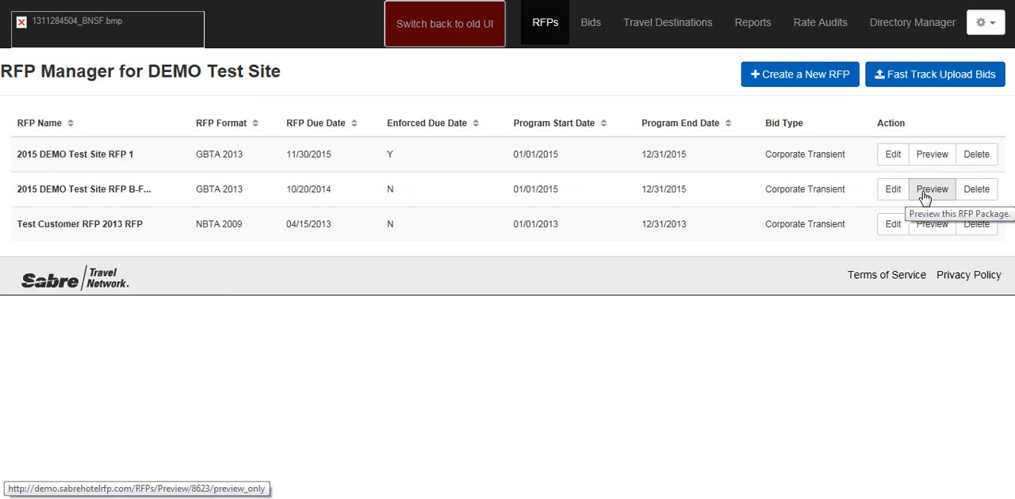
{"action": "left_click", "coordinate": [976, 226]}
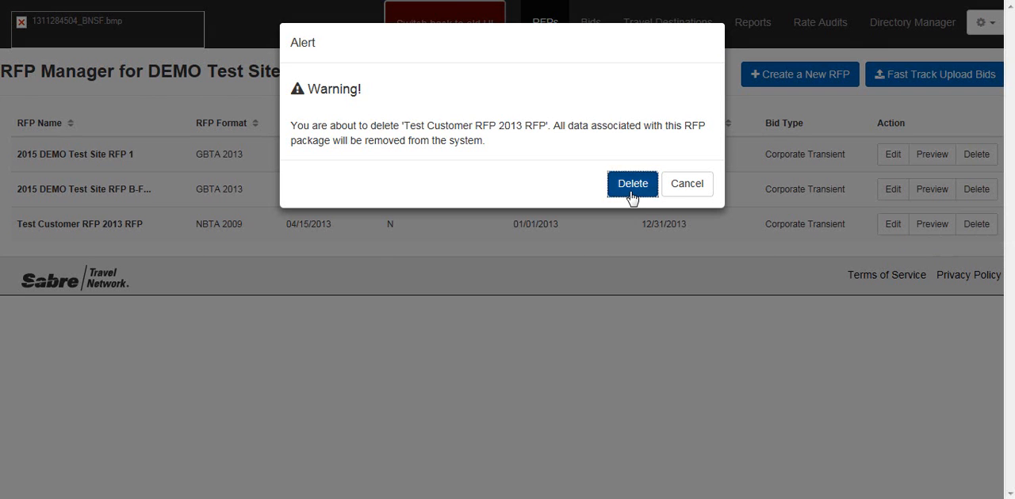
{"action": "left_click", "coordinate": [633, 191]}
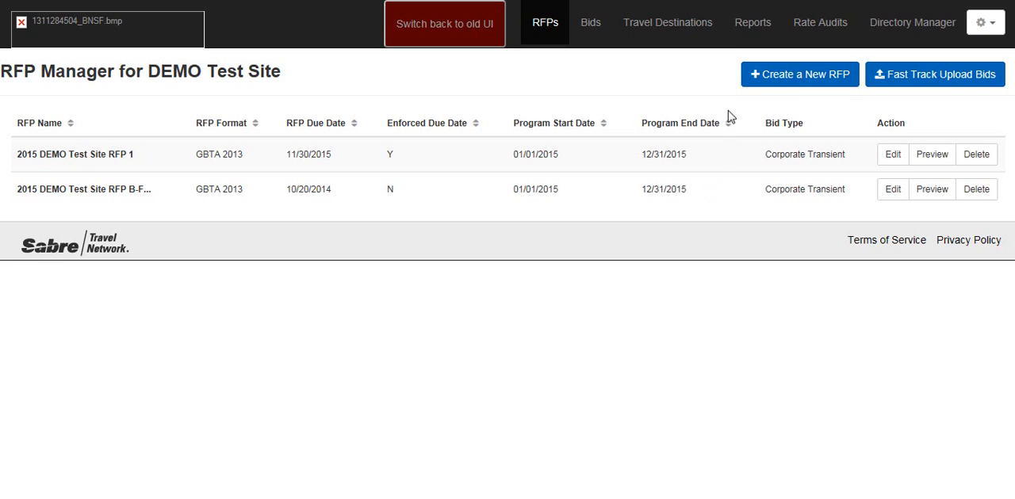
Step: Start a new RFP named "2015 DEMO Test Site RFP 4" without copying from a previous RFP
{"action": "left_click", "coordinate": [769, 80]}
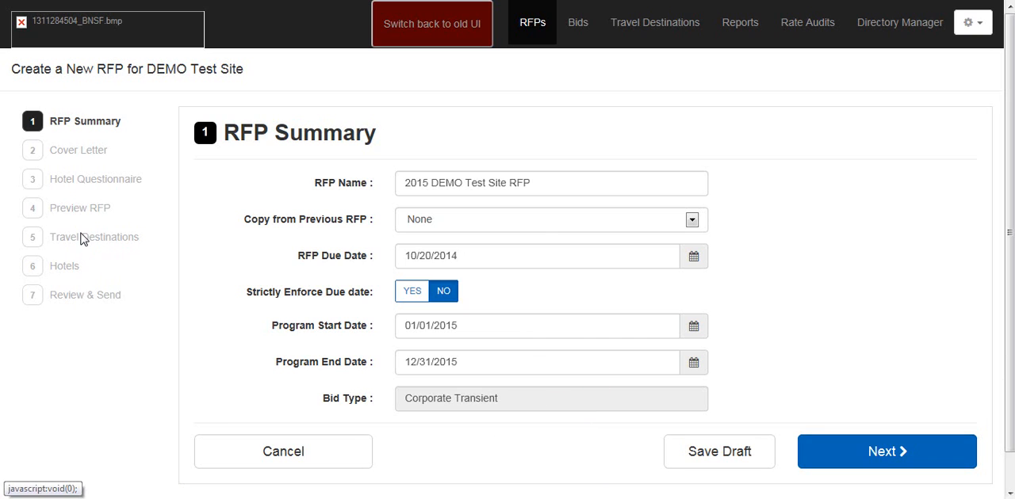
{"action": "left_click", "coordinate": [566, 183]}
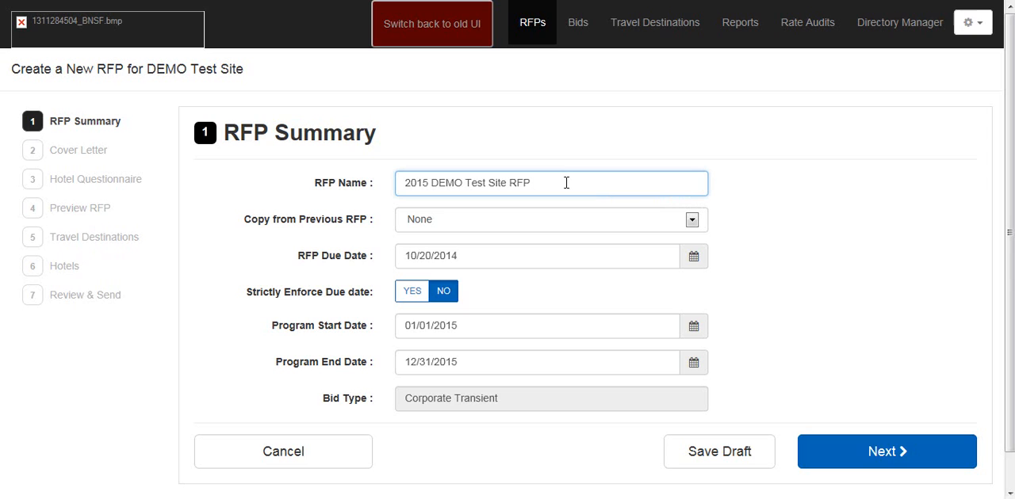
{"action": "type", "text": "4"}
{"action": "left_click", "coordinate": [523, 222]}
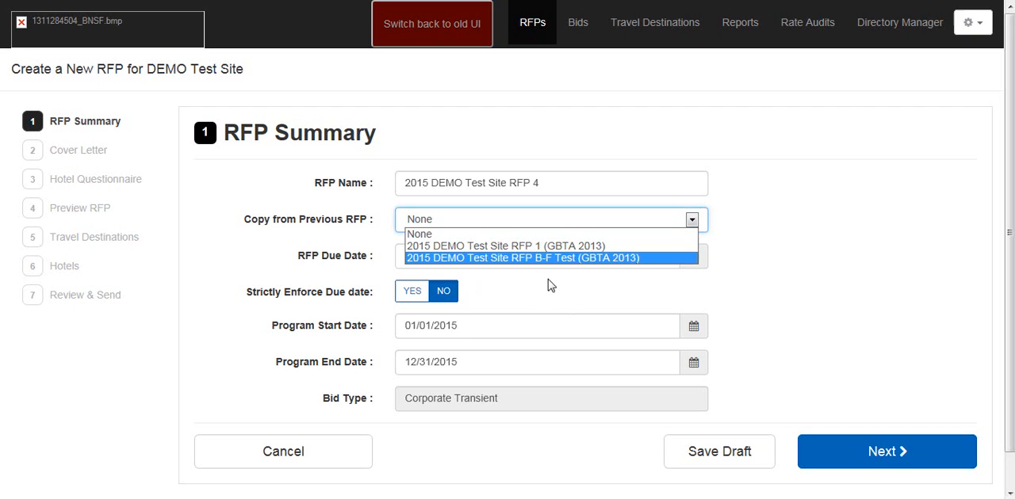
{"action": "left_click", "coordinate": [531, 300]}
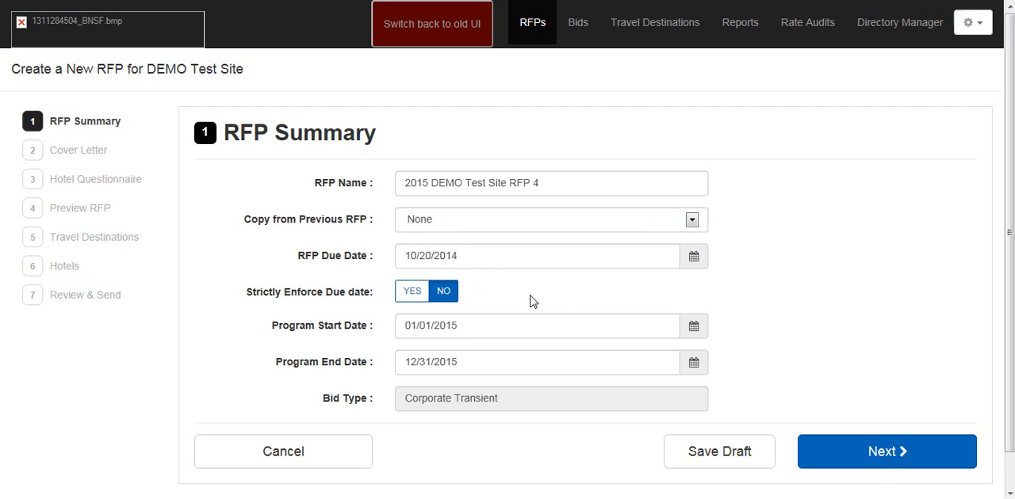
Step: Set the RFP due date to 11/30/14
{"action": "left_click", "coordinate": [520, 252]}
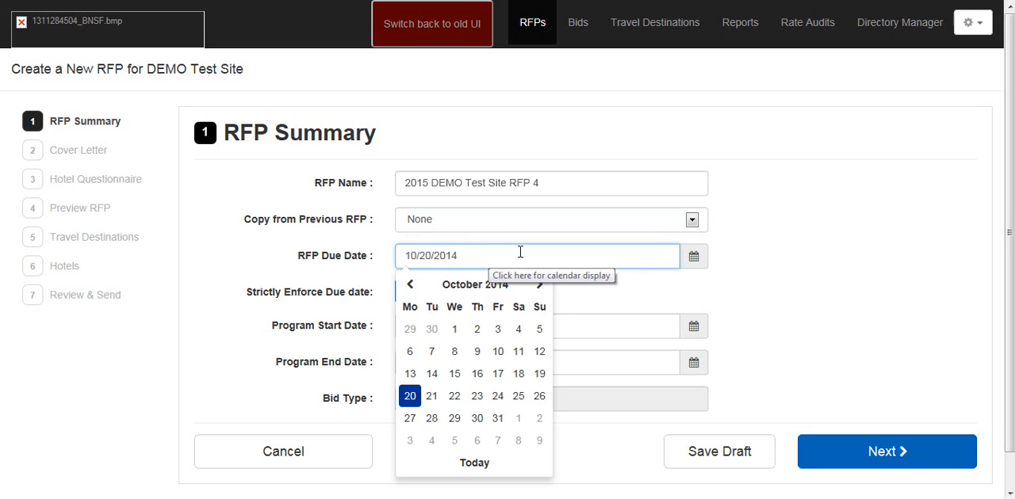
{"action": "left_click_drag", "start_coordinate": [478, 252], "coordinate": [405, 256]}
{"action": "key", "text": "BackSpace"}
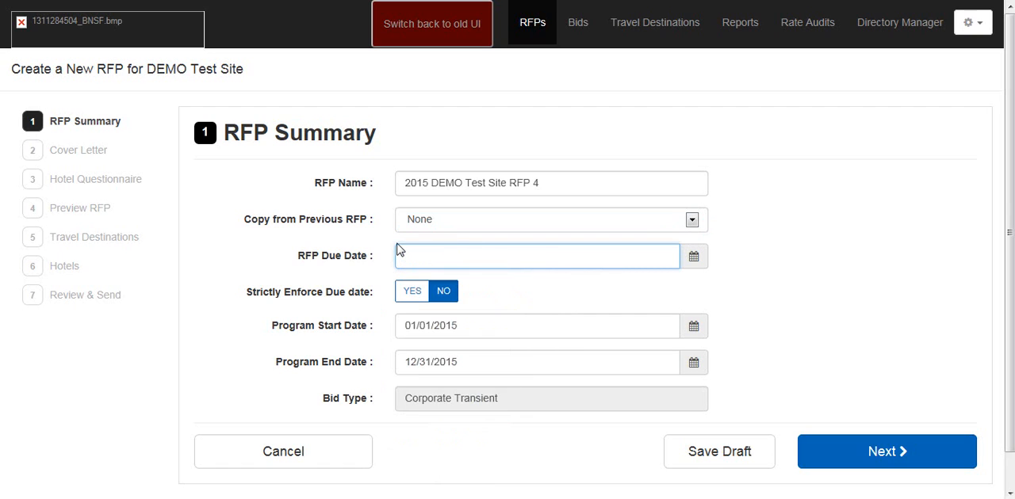
{"action": "type", "text": "11/30/14"}
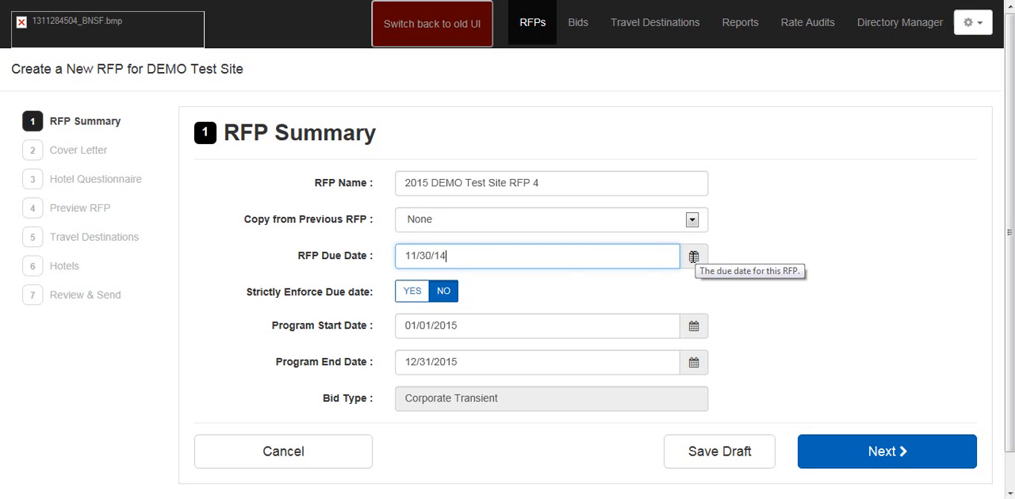
Step: Set the due date to be strictly enforced and proceed to the RFP's cover letter
{"action": "left_click", "coordinate": [408, 293]}
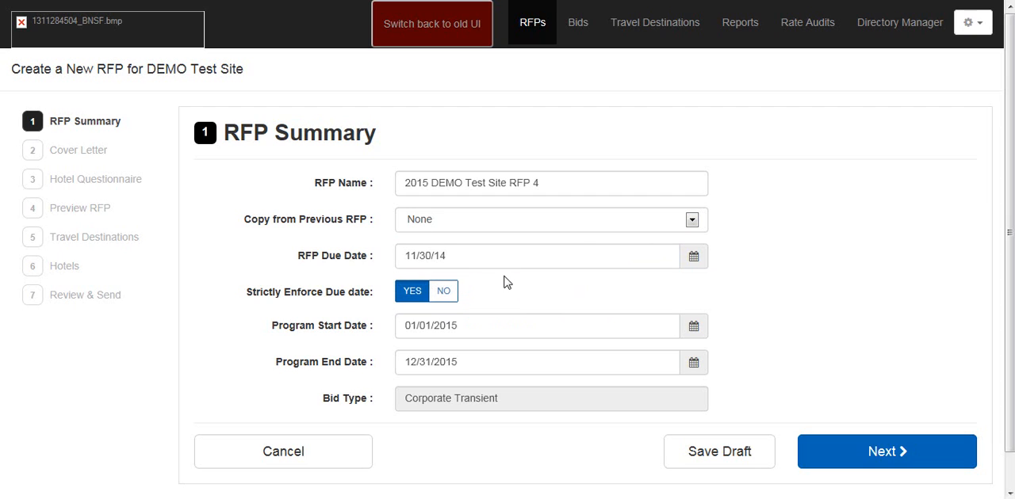
{"action": "left_click", "coordinate": [445, 295]}
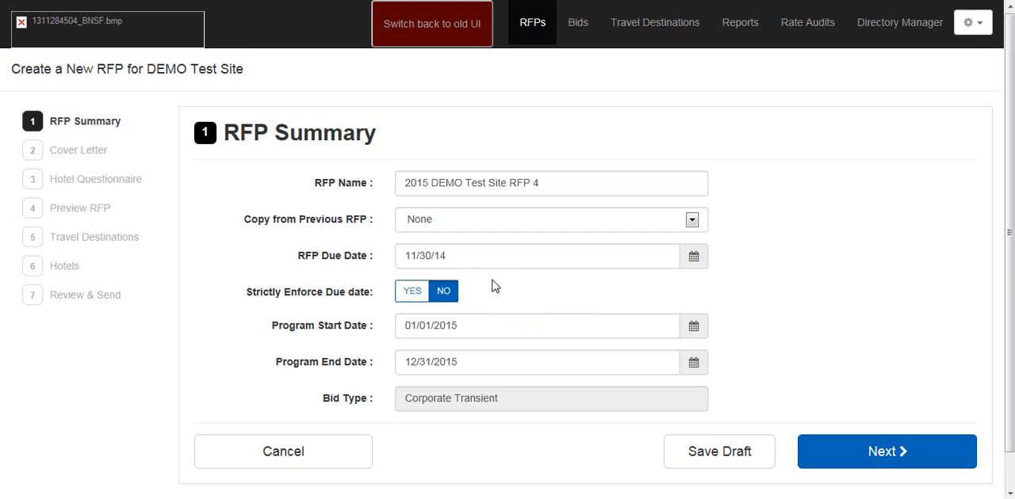
{"action": "left_click", "coordinate": [415, 303]}
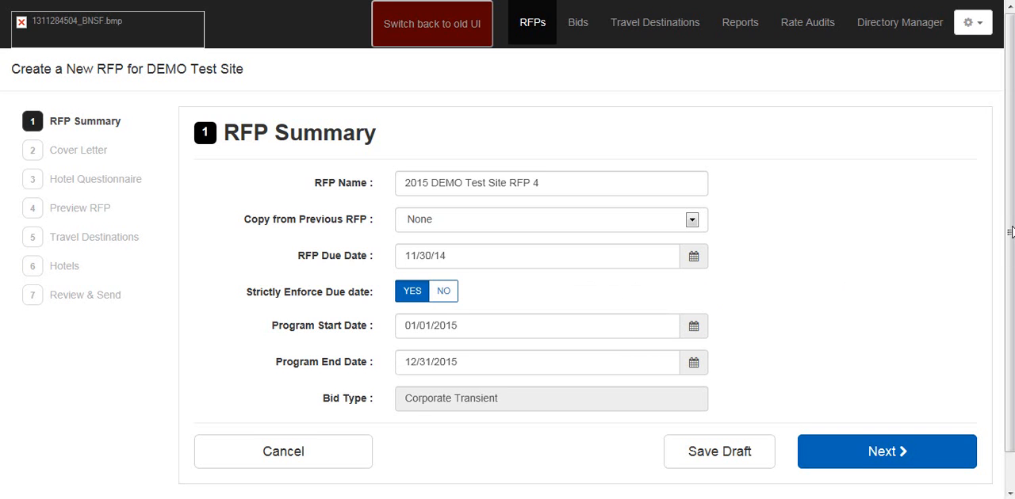
{"action": "scroll", "coordinate": [1010, 231], "scroll_direction": "down", "scroll_amount": 1}
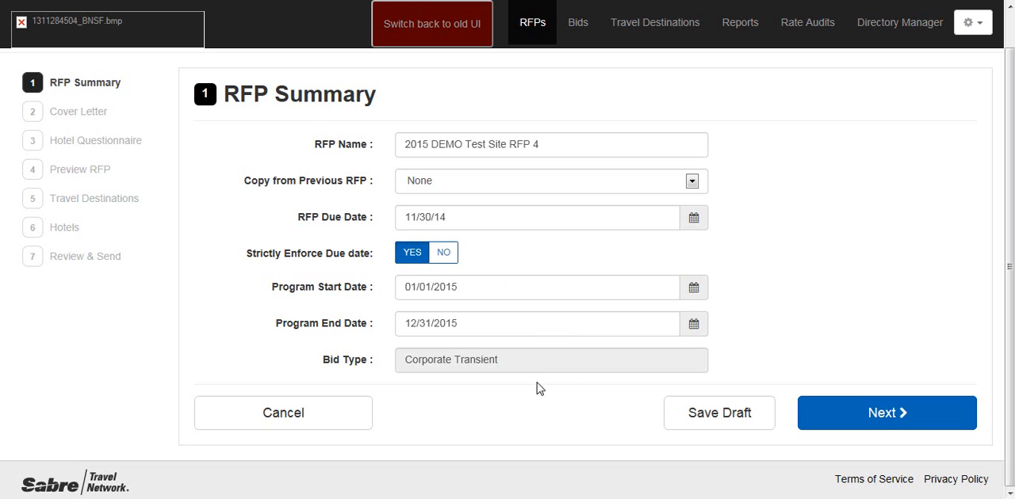
{"action": "left_click", "coordinate": [905, 418]}
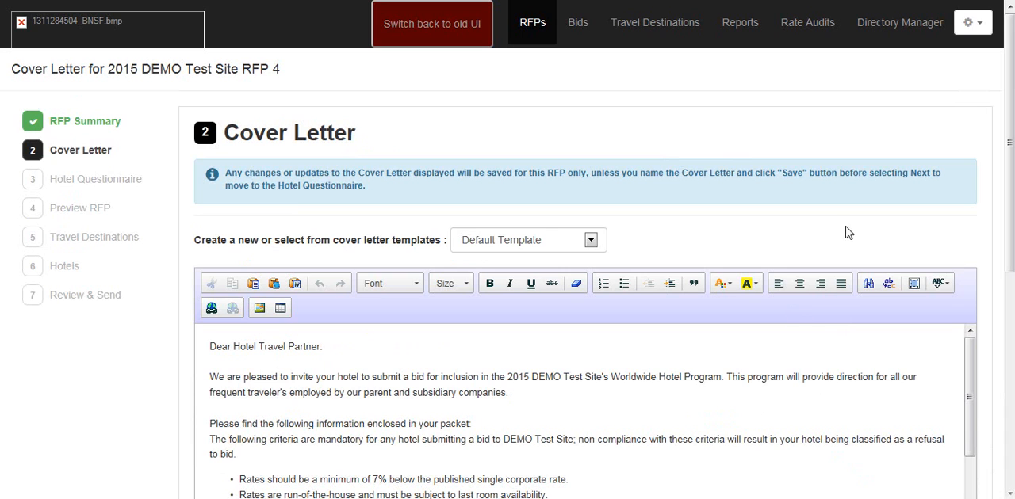
Step: Look through the available cover letter templates, keeping the Default Template selected
{"action": "scroll", "coordinate": [848, 231], "scroll_direction": "down", "scroll_amount": 1}
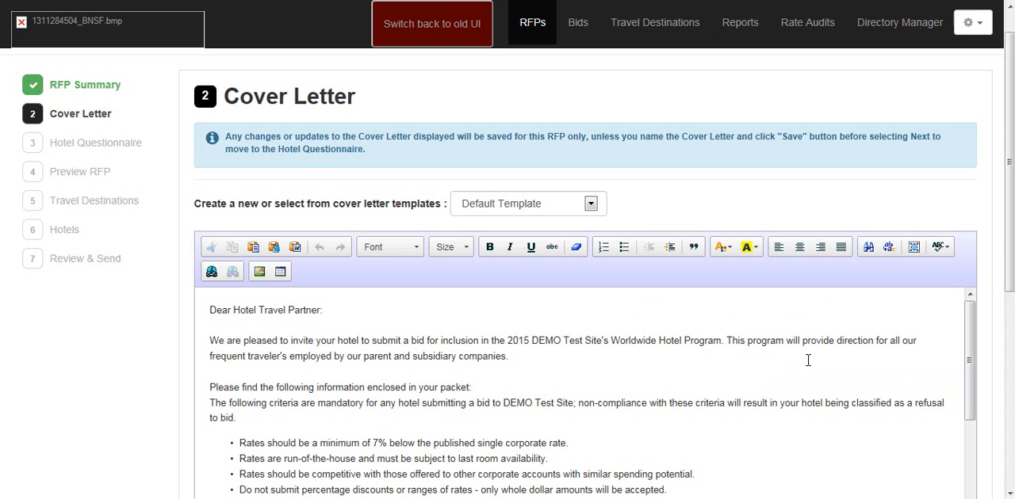
{"action": "left_click", "coordinate": [590, 205]}
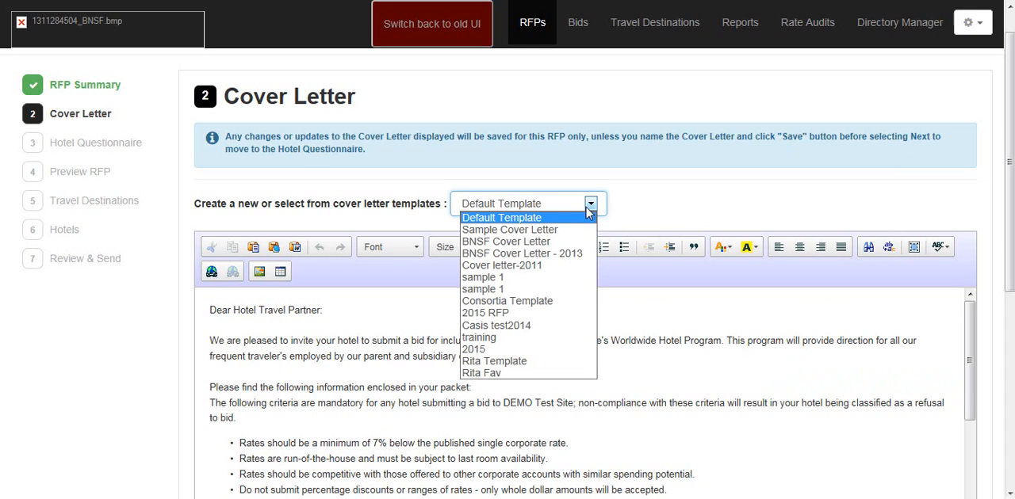
{"action": "left_click", "coordinate": [663, 204]}
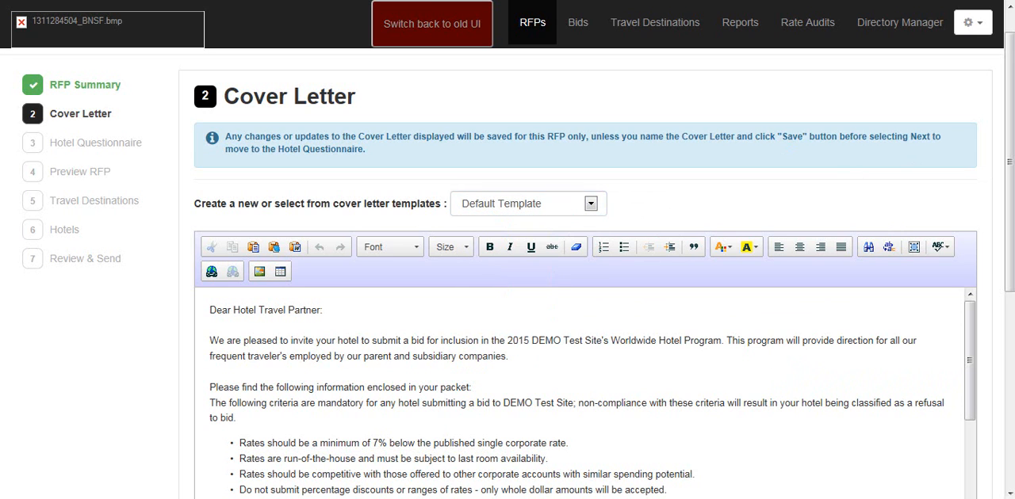
Step: Highlight the cover letter bullet "Rates should be a minimum of 7% below the published single corporate rate." in yellow
{"action": "left_click_drag", "start_coordinate": [1009, 144], "coordinate": [1012, 216]}
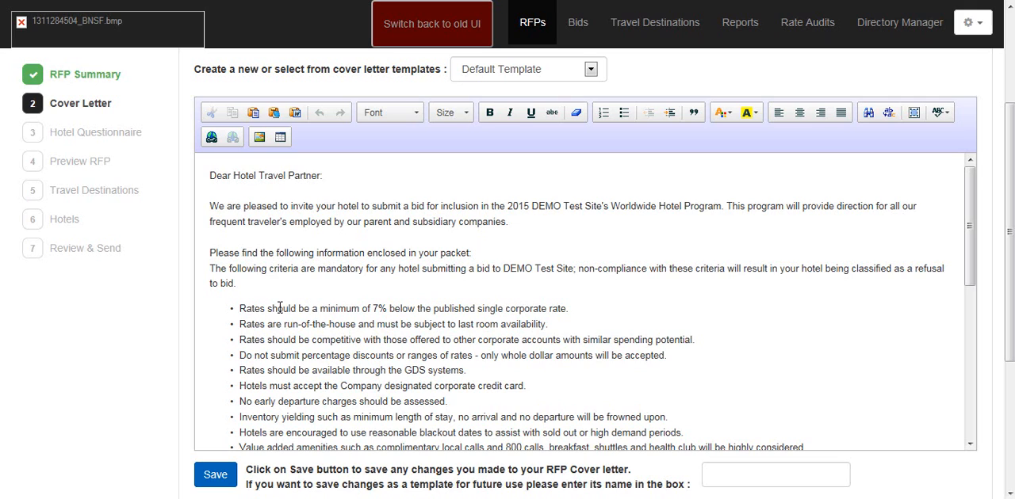
{"action": "left_click", "coordinate": [352, 307]}
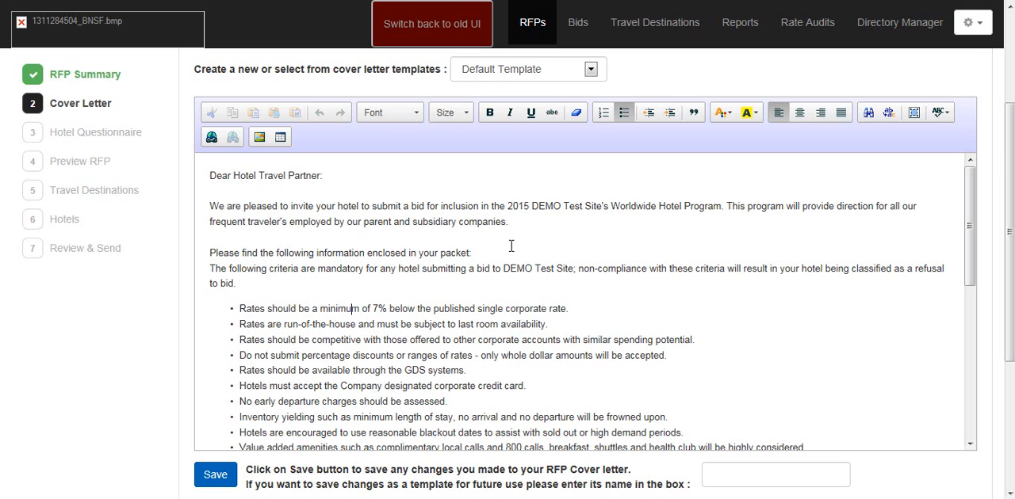
{"action": "scroll", "coordinate": [510, 246], "scroll_direction": "down", "scroll_amount": 1}
{"action": "scroll", "coordinate": [509, 246], "scroll_direction": "up", "scroll_amount": 1}
{"action": "left_click_drag", "start_coordinate": [240, 309], "coordinate": [581, 307]}
{"action": "left_click", "coordinate": [746, 115]}
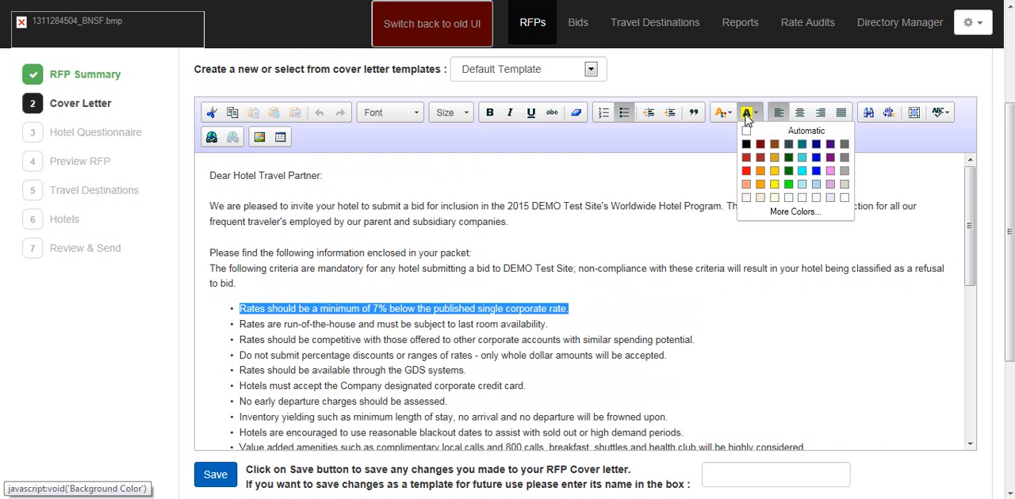
{"action": "left_click", "coordinate": [776, 187]}
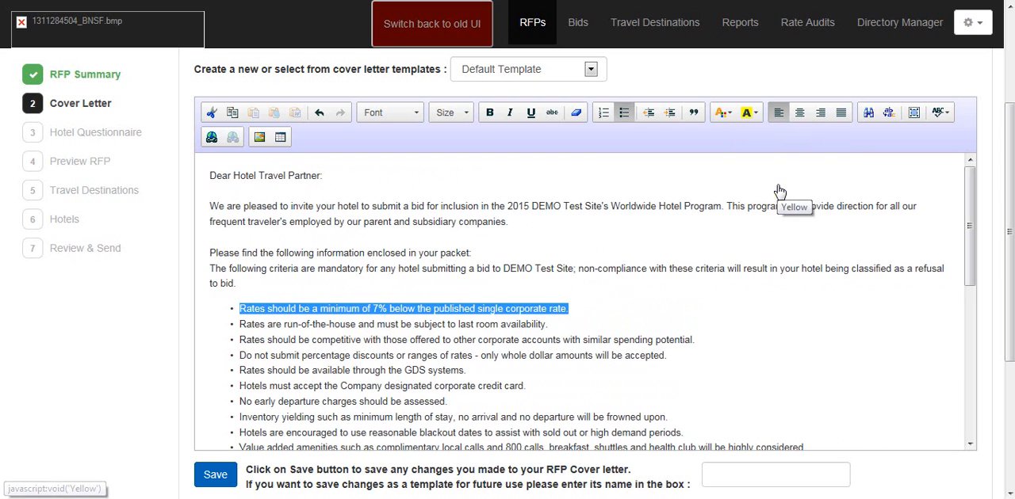
Step: Review the rest of the cover letter, including the rate criteria, submission deadline, contact details and signature
{"action": "scroll", "coordinate": [739, 317], "scroll_direction": "down", "scroll_amount": 1}
{"action": "scroll", "coordinate": [739, 316], "scroll_direction": "down", "scroll_amount": 1}
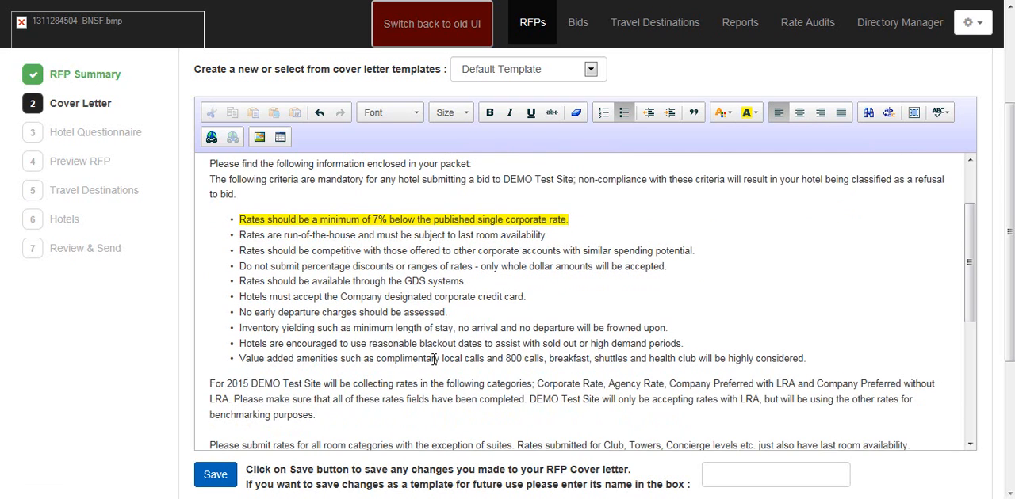
{"action": "scroll", "coordinate": [523, 320], "scroll_direction": "down", "scroll_amount": 1}
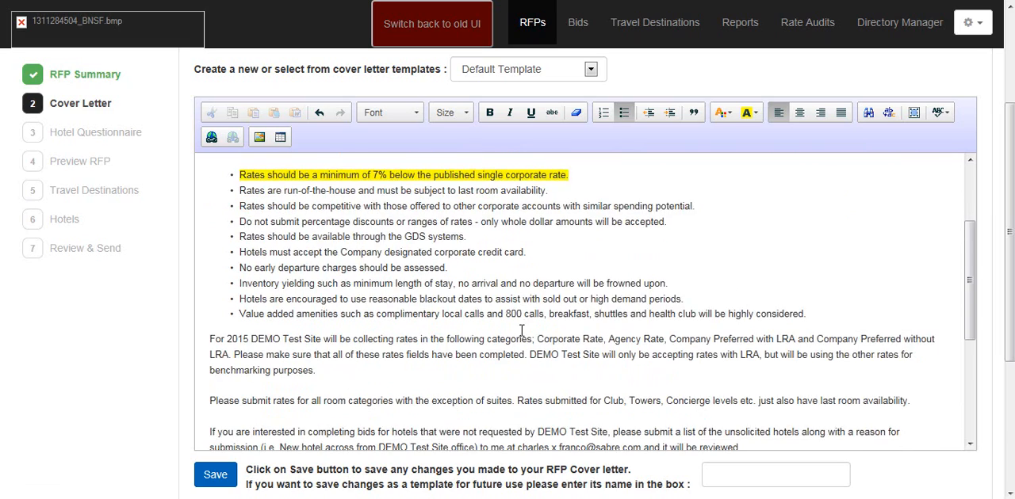
{"action": "scroll", "coordinate": [524, 321], "scroll_direction": "down", "scroll_amount": 4}
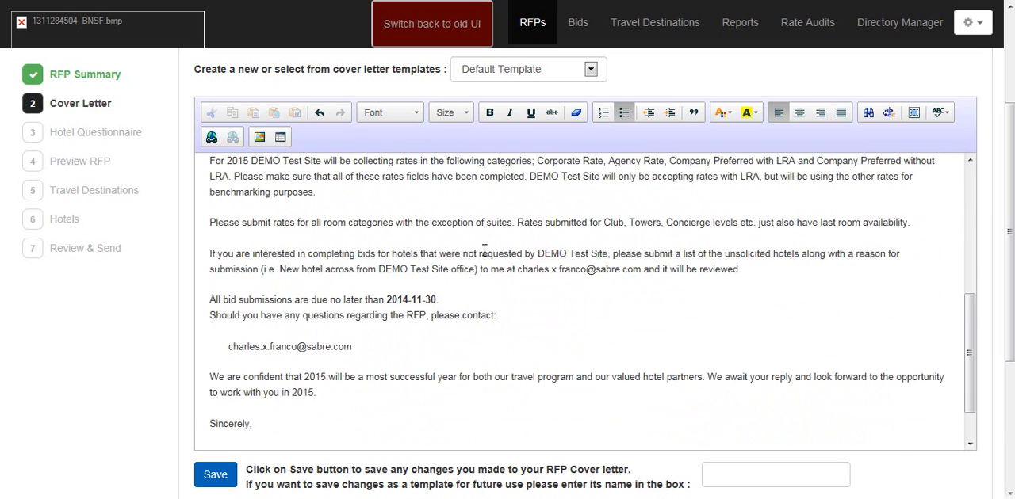
{"action": "scroll", "coordinate": [501, 215], "scroll_direction": "up", "scroll_amount": 2}
{"action": "scroll", "coordinate": [500, 215], "scroll_direction": "up", "scroll_amount": 2}
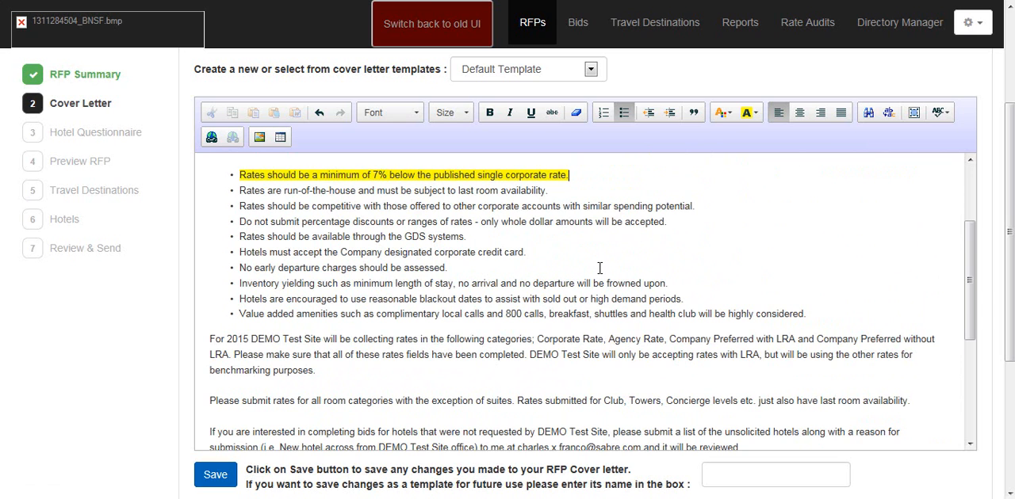
{"action": "scroll", "coordinate": [599, 268], "scroll_direction": "down", "scroll_amount": 3}
{"action": "scroll", "coordinate": [594, 272], "scroll_direction": "down", "scroll_amount": 5}
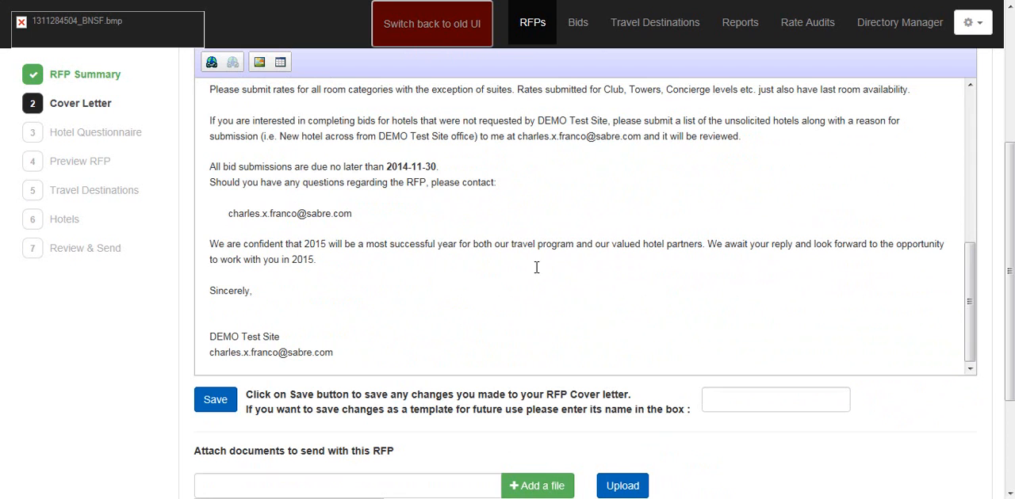
{"action": "scroll", "coordinate": [357, 305], "scroll_direction": "up", "scroll_amount": 1}
{"action": "scroll", "coordinate": [356, 305], "scroll_direction": "up", "scroll_amount": 6}
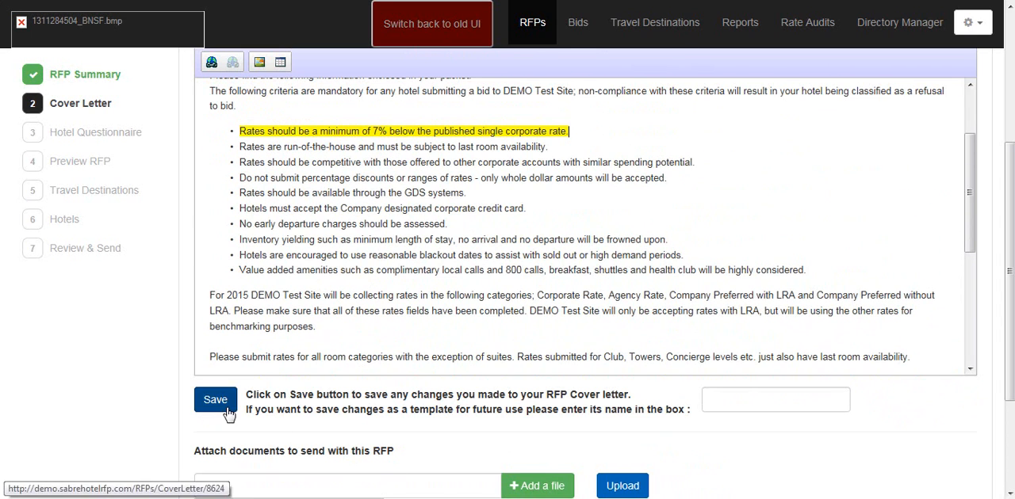
Step: Save the customized cover letter as a reusable template, naming it with the owner's first name followed by "Favorite"
{"action": "left_click", "coordinate": [726, 400]}
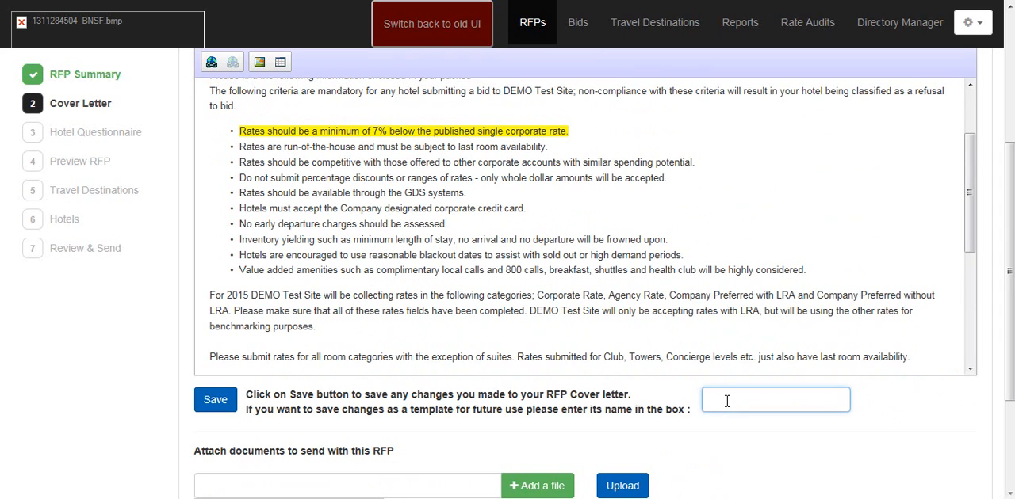
{"action": "type", "text": "Rita"}
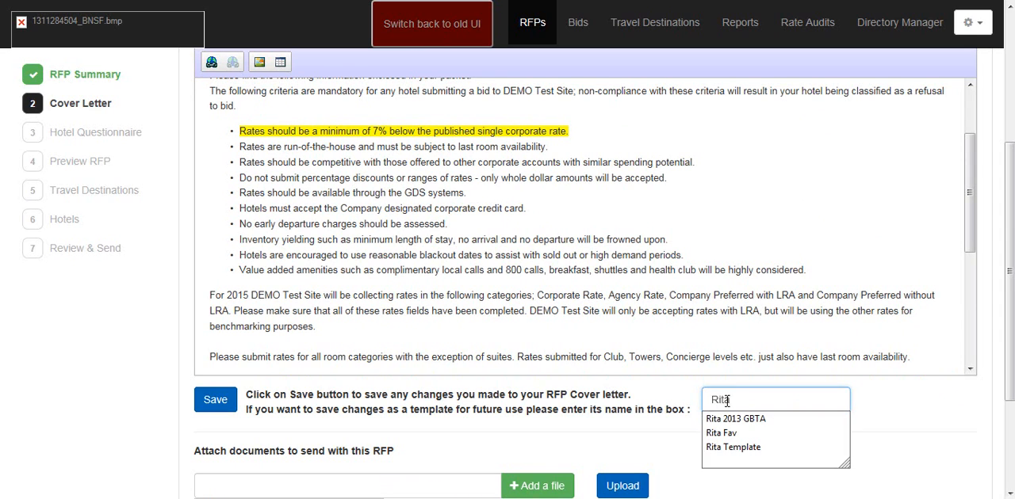
{"action": "type", "text": " Favo"}
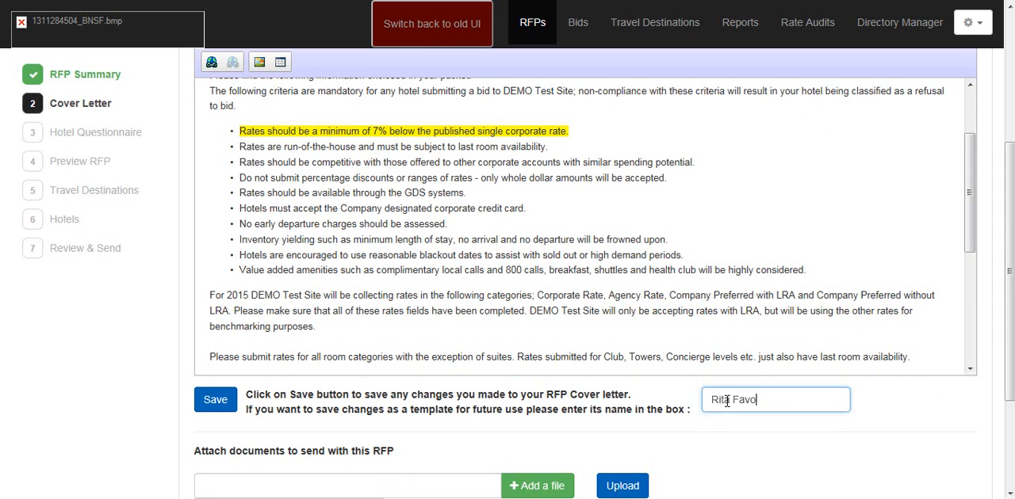
{"action": "type", "text": "rite"}
{"action": "left_click", "coordinate": [216, 400]}
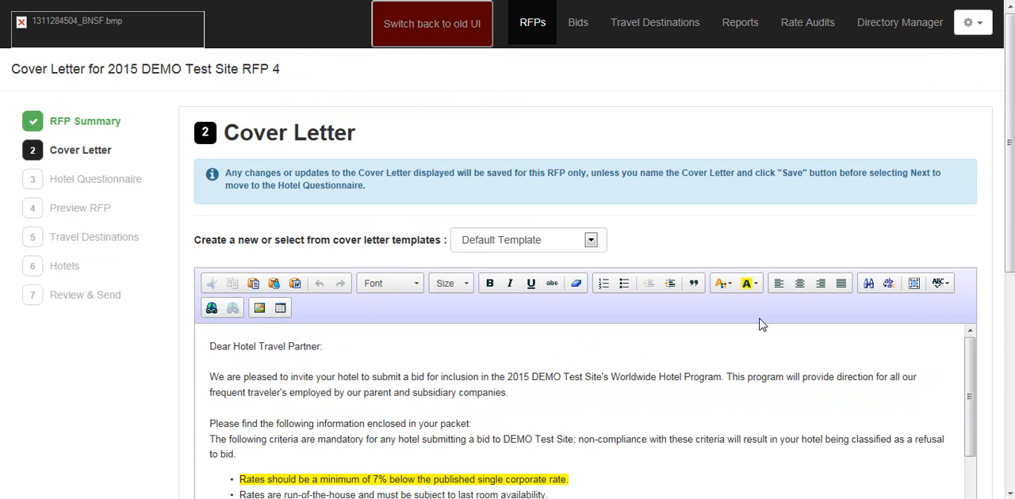
Step: Check the cover letter's document attachment section, leave it without attachments and proceed to the Hotel Questionnaire
{"action": "left_click_drag", "start_coordinate": [1010, 230], "coordinate": [1009, 403]}
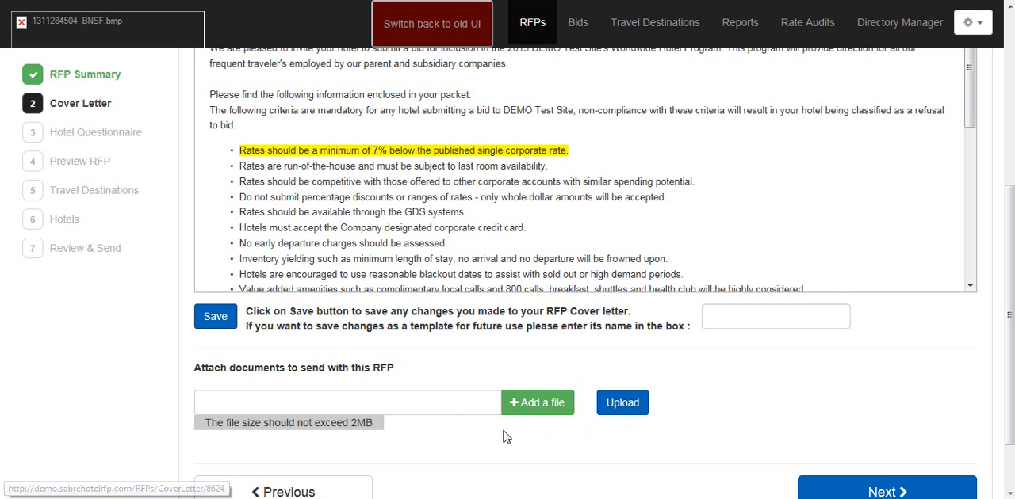
{"action": "scroll", "coordinate": [748, 411], "scroll_direction": "down", "scroll_amount": 1}
{"action": "scroll", "coordinate": [745, 410], "scroll_direction": "up", "scroll_amount": 3}
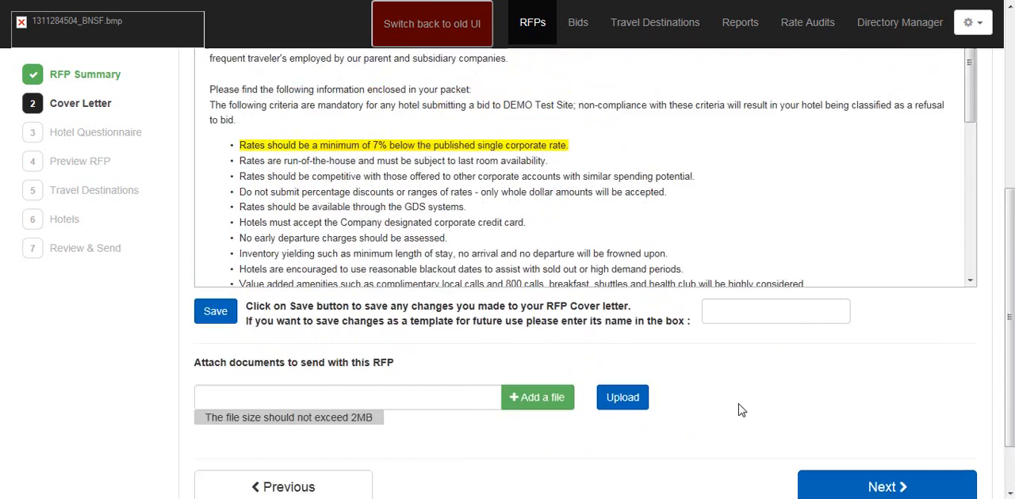
{"action": "scroll", "coordinate": [737, 409], "scroll_direction": "up", "scroll_amount": 2}
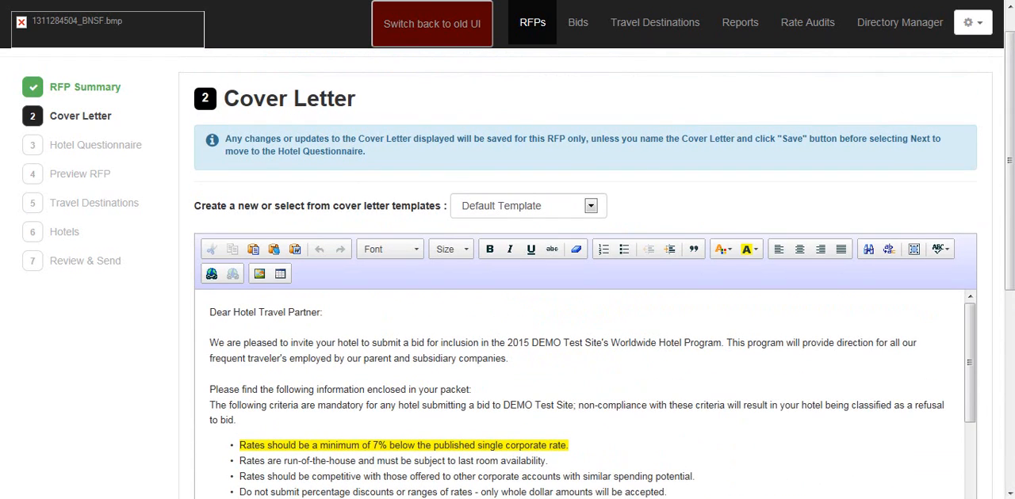
{"action": "scroll", "coordinate": [587, 274], "scroll_direction": "down", "scroll_amount": 4}
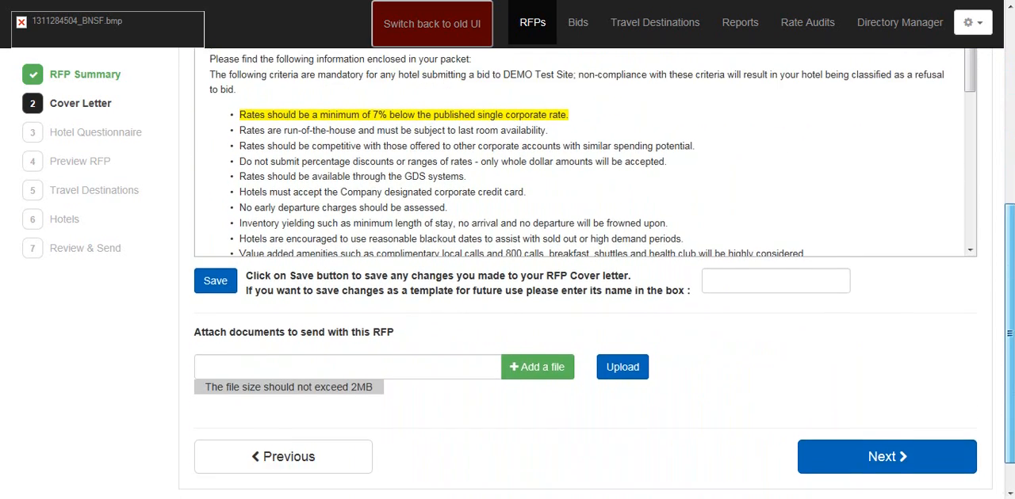
{"action": "scroll", "coordinate": [587, 273], "scroll_direction": "down", "scroll_amount": 1}
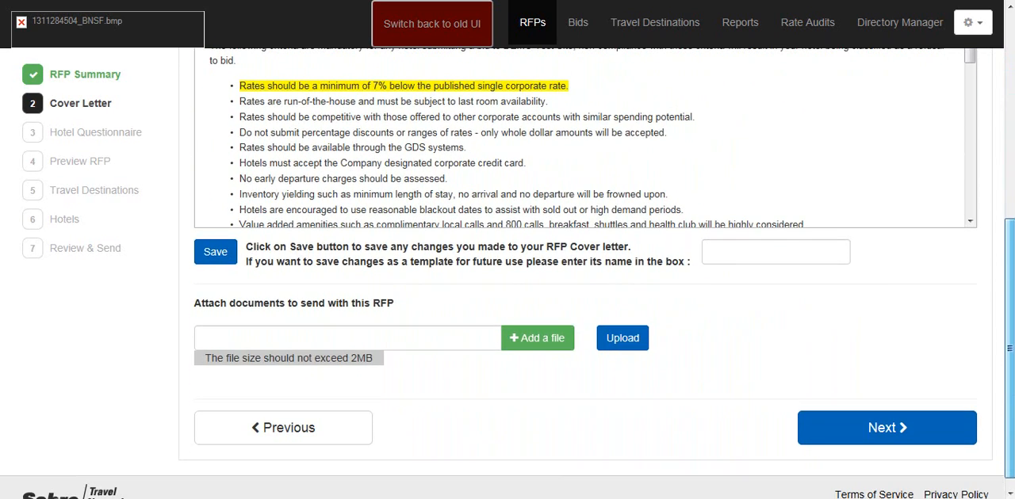
{"action": "left_click", "coordinate": [881, 431]}
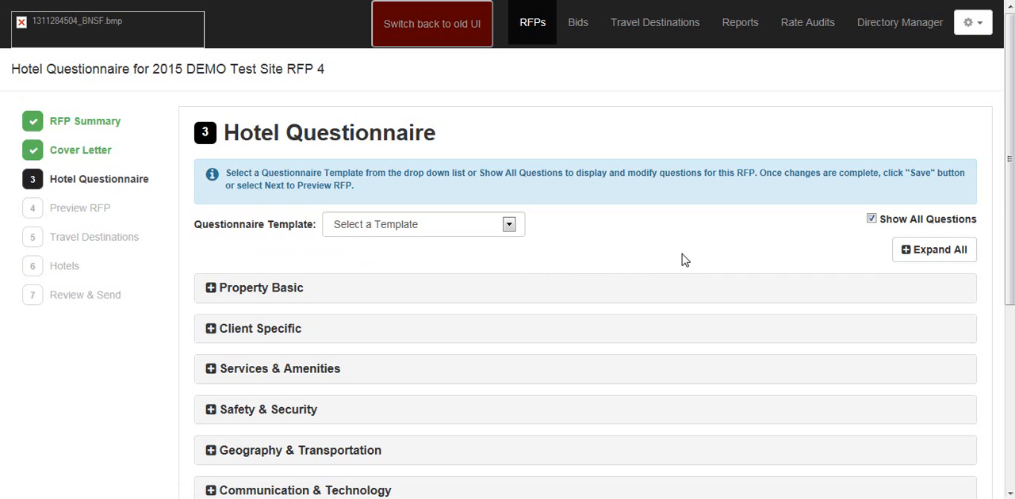
Step: Look through the questionnaire's sections with all questions expanded, and collapse them all again
{"action": "scroll", "coordinate": [685, 261], "scroll_direction": "down", "scroll_amount": 1}
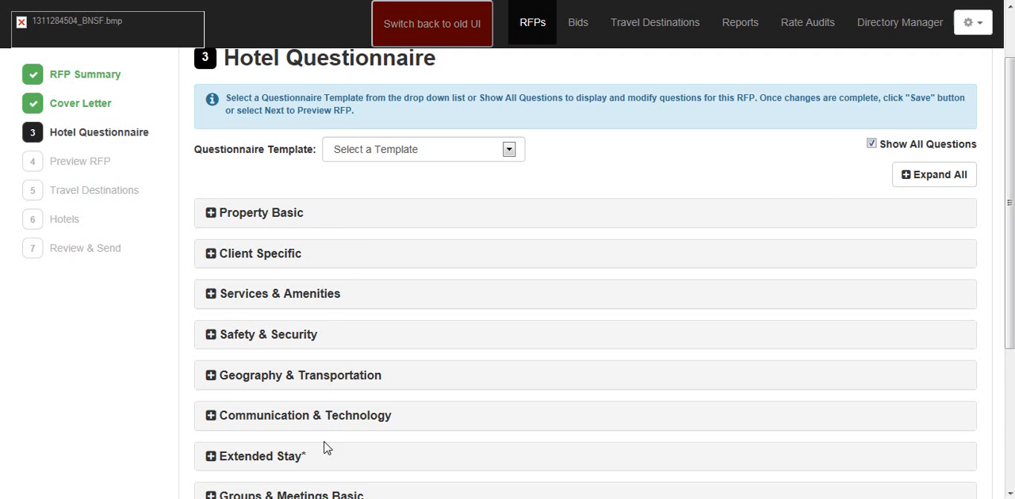
{"action": "scroll", "coordinate": [471, 256], "scroll_direction": "down", "scroll_amount": 1}
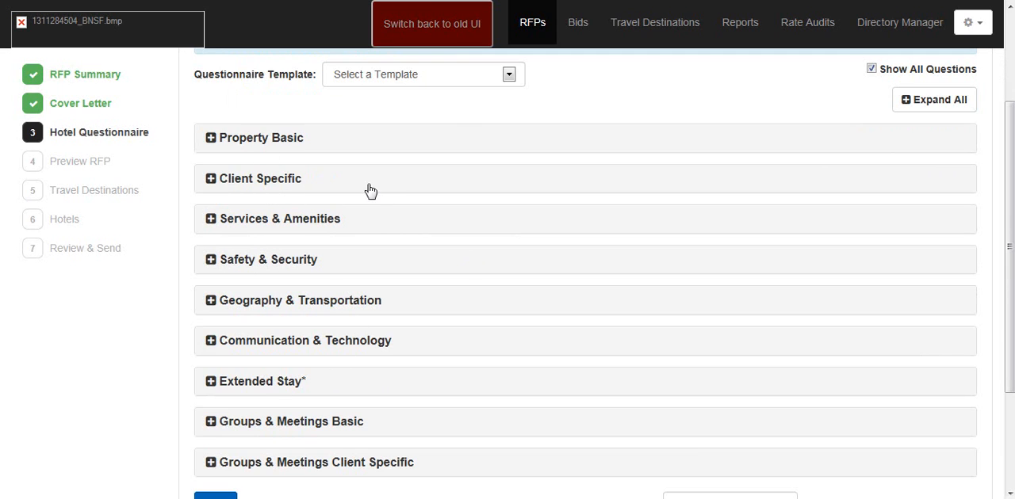
{"action": "left_click", "coordinate": [951, 100]}
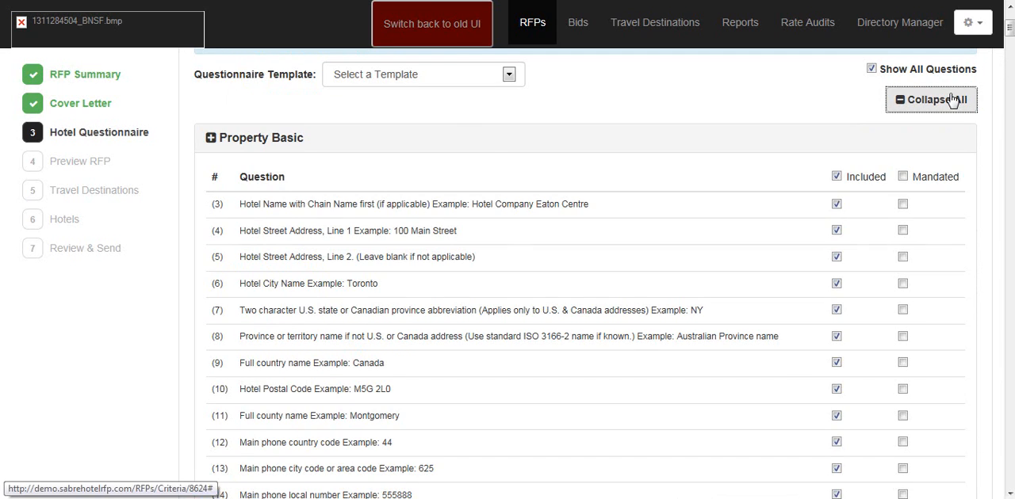
{"action": "scroll", "coordinate": [789, 94], "scroll_direction": "down", "scroll_amount": 3}
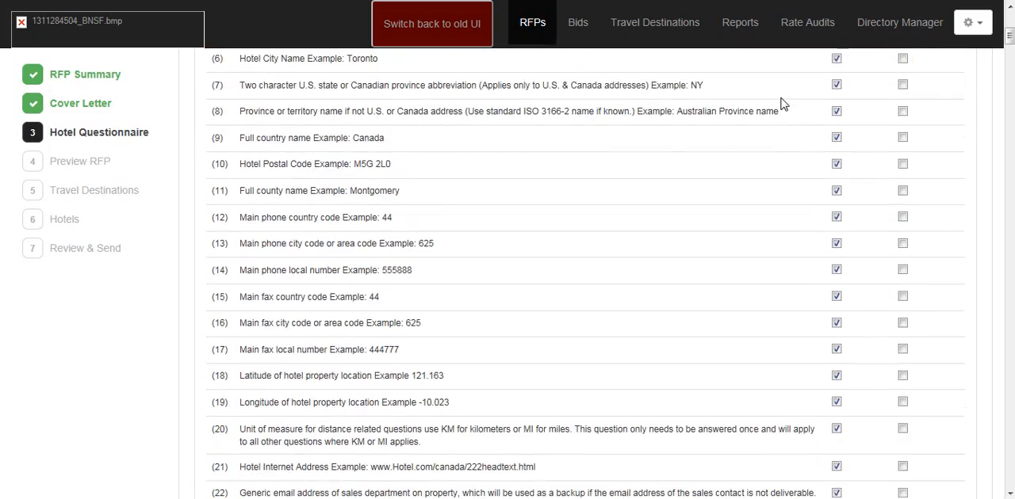
{"action": "scroll", "coordinate": [781, 104], "scroll_direction": "down", "scroll_amount": 6}
{"action": "scroll", "coordinate": [773, 106], "scroll_direction": "up", "scroll_amount": 7}
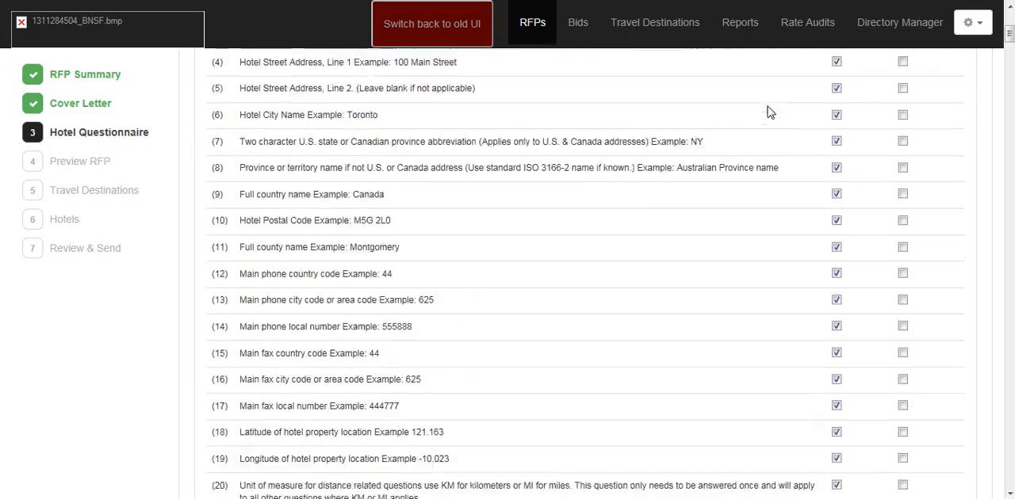
{"action": "scroll", "coordinate": [767, 113], "scroll_direction": "up", "scroll_amount": 4}
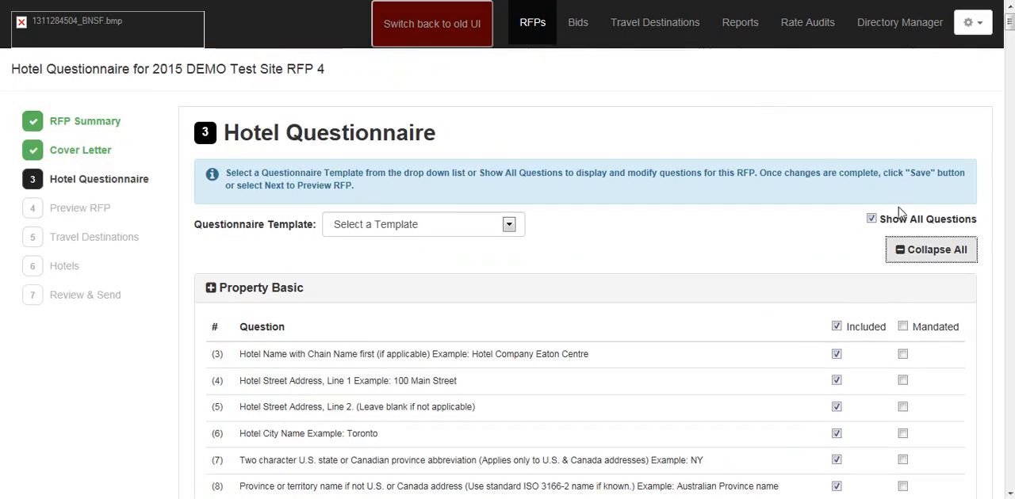
{"action": "left_click", "coordinate": [927, 253]}
Step: Expand the Property Basic section and mark questions 3 to 11, from hotel name through full county name, as mandated
{"action": "scroll", "coordinate": [638, 273], "scroll_direction": "down", "scroll_amount": 2}
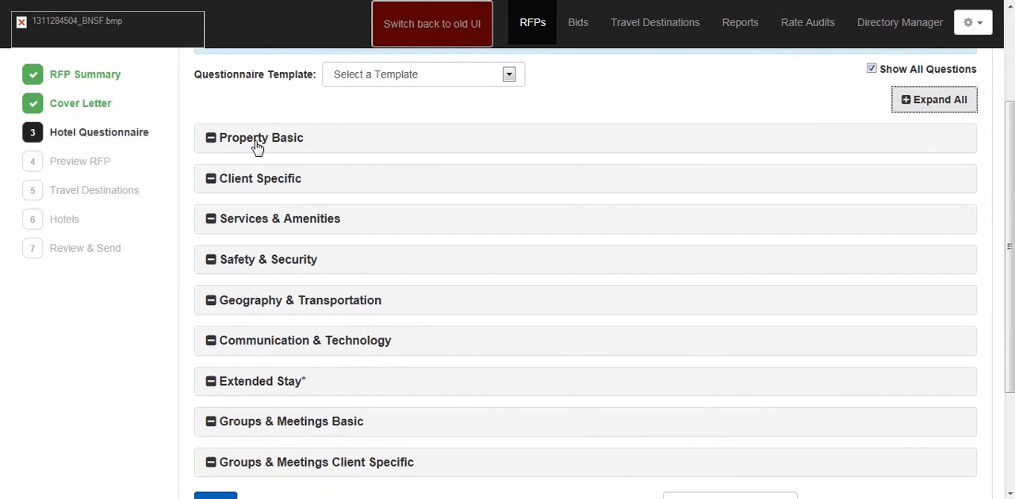
{"action": "left_click", "coordinate": [321, 141]}
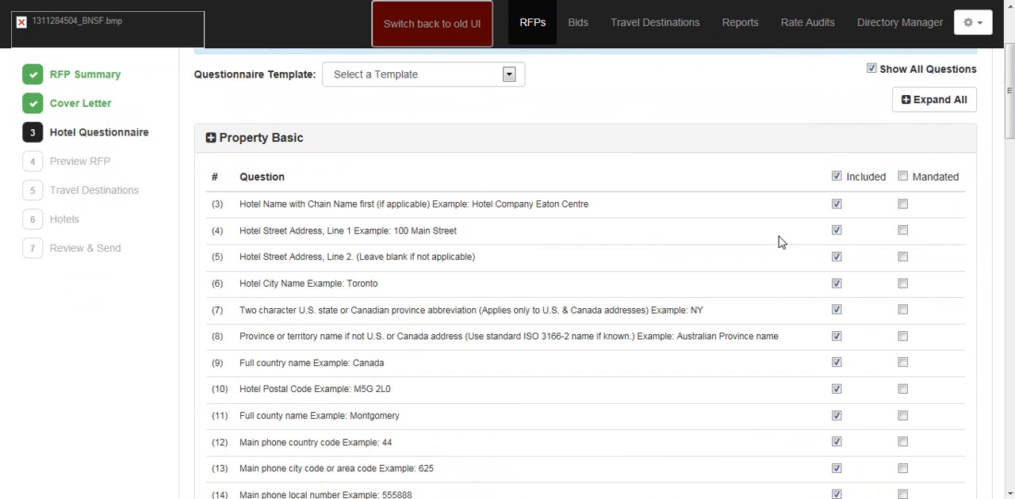
{"action": "scroll", "coordinate": [780, 241], "scroll_direction": "down", "scroll_amount": 1}
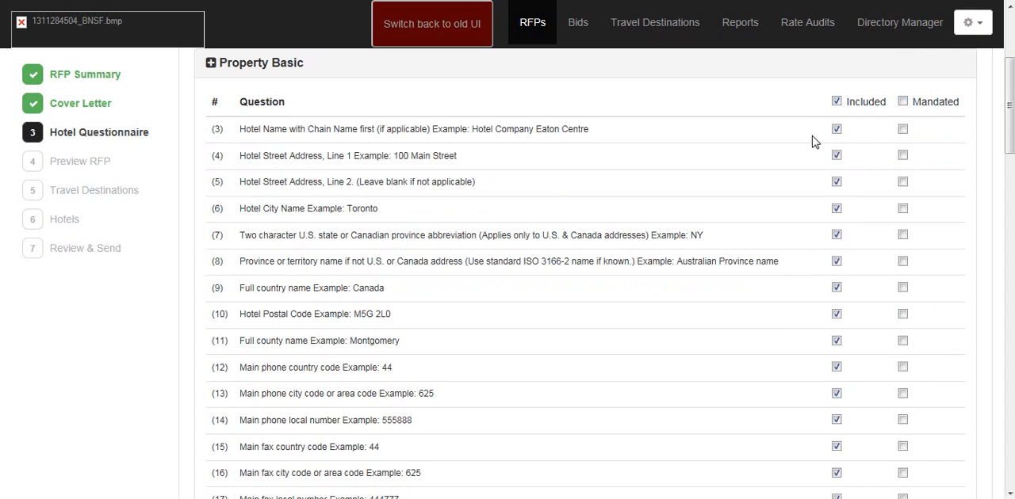
{"action": "left_click", "coordinate": [902, 129]}
{"action": "left_click", "coordinate": [904, 157]}
{"action": "left_click", "coordinate": [903, 182]}
{"action": "left_click", "coordinate": [902, 210]}
{"action": "left_click", "coordinate": [903, 236]}
{"action": "left_click", "coordinate": [903, 262]}
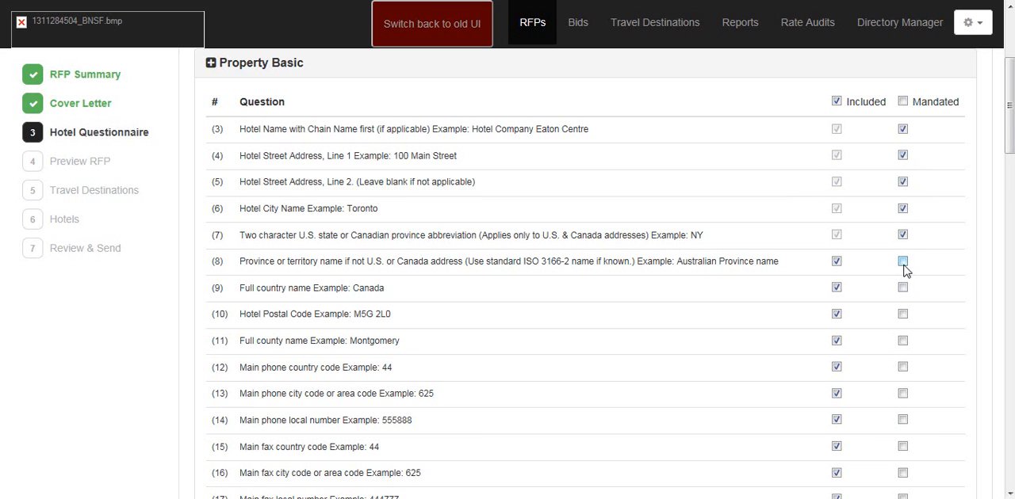
{"action": "left_click", "coordinate": [903, 288]}
{"action": "left_click", "coordinate": [903, 315]}
{"action": "left_click", "coordinate": [903, 342]}
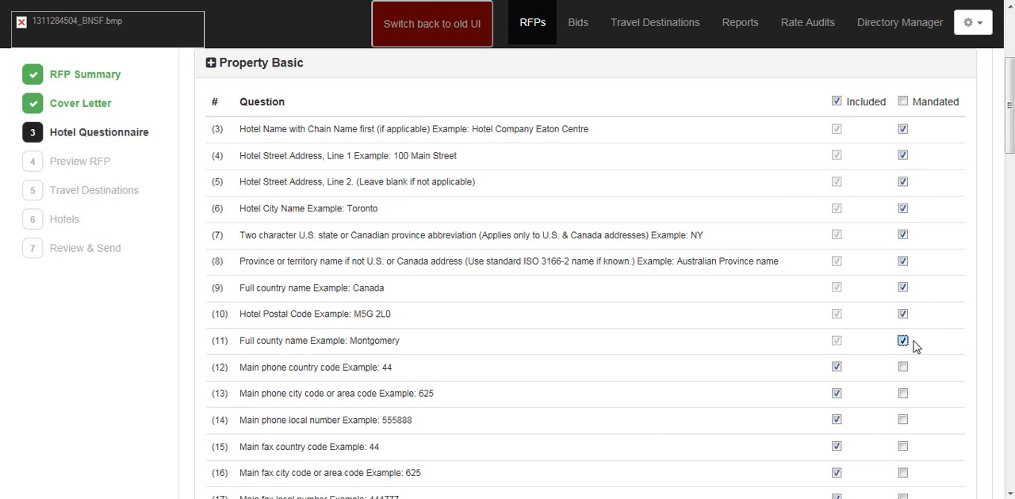
Step: Mark Property Basic questions 12 to 20, from main phone country code through unit of measure for distances, as mandated
{"action": "scroll", "coordinate": [919, 346], "scroll_direction": "down", "scroll_amount": 2}
{"action": "left_click", "coordinate": [902, 217]}
{"action": "left_click", "coordinate": [903, 243]}
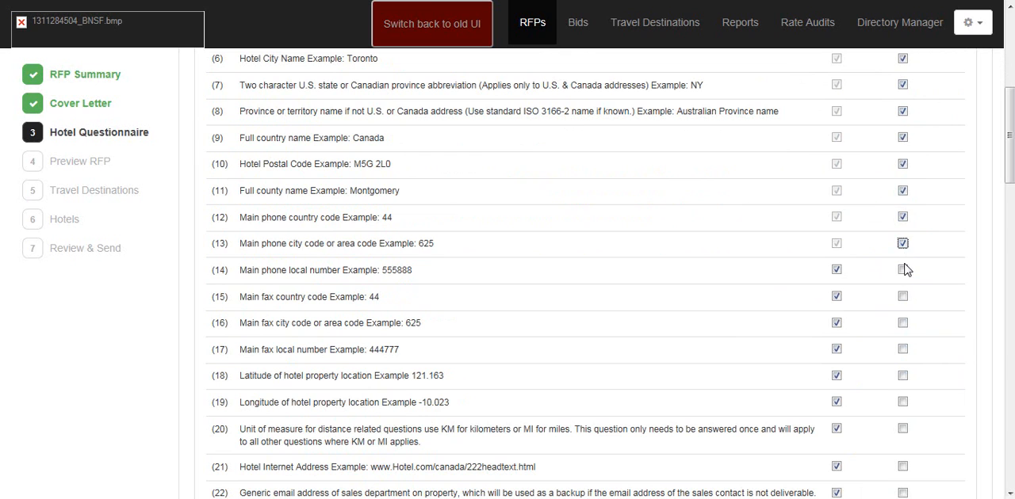
{"action": "left_click", "coordinate": [904, 270]}
{"action": "left_click", "coordinate": [904, 297]}
{"action": "scroll", "coordinate": [943, 302], "scroll_direction": "down", "scroll_amount": 2}
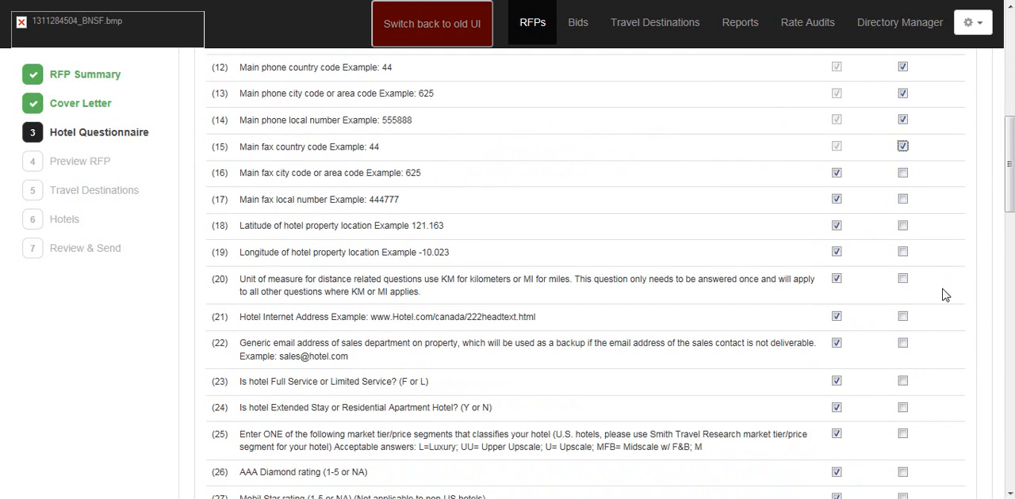
{"action": "left_click", "coordinate": [902, 174]}
{"action": "left_click", "coordinate": [903, 200]}
{"action": "left_click", "coordinate": [903, 226]}
{"action": "left_click", "coordinate": [903, 253]}
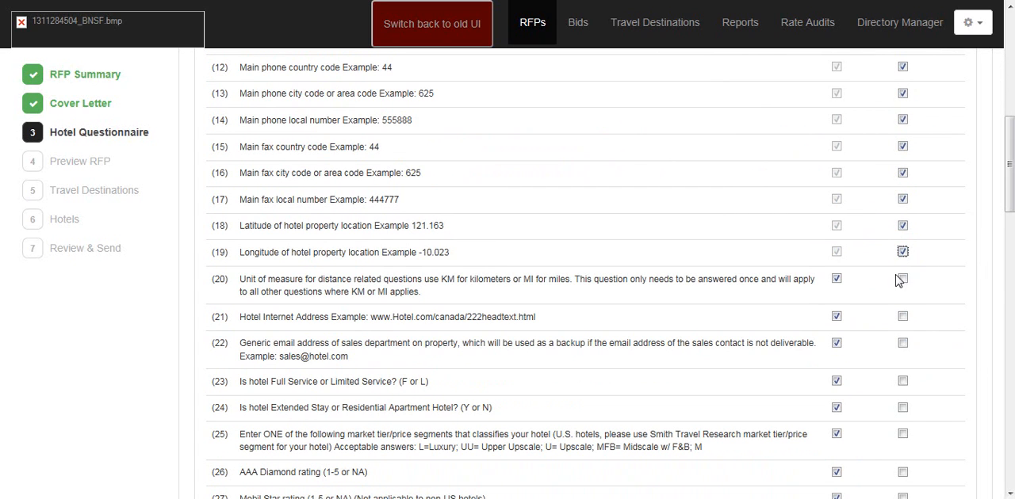
{"action": "left_click", "coordinate": [900, 280]}
Step: Exclude question 21, the hotel Internet address, from the Property Basic questions
{"action": "scroll", "coordinate": [872, 283], "scroll_direction": "down", "scroll_amount": 1}
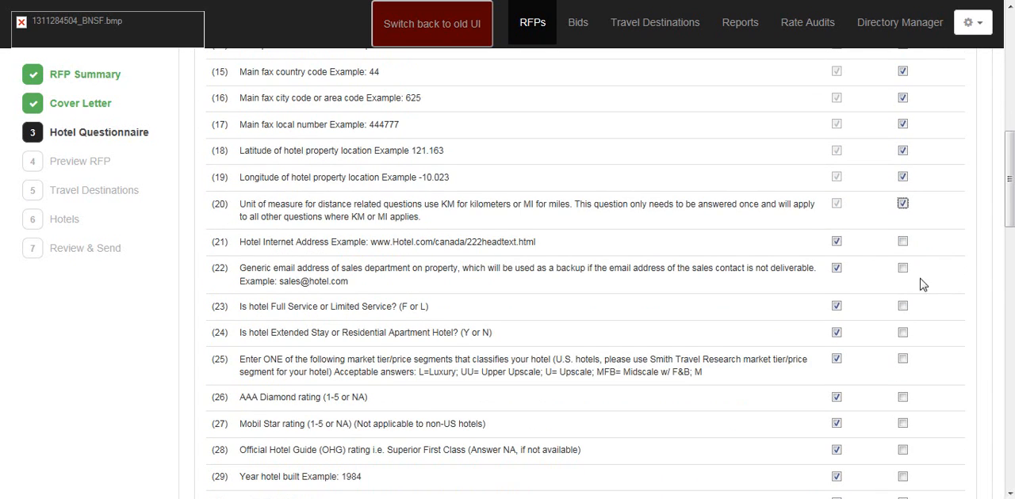
{"action": "left_click", "coordinate": [836, 242]}
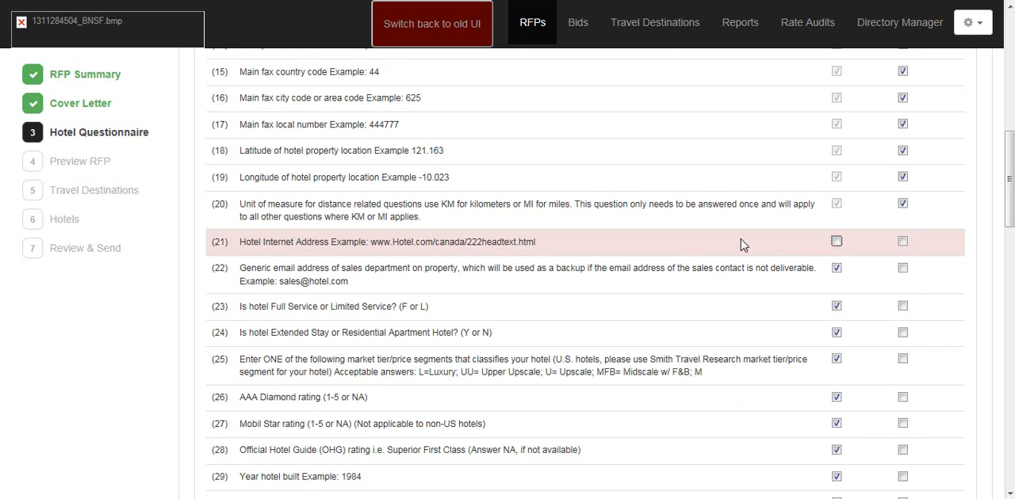
{"action": "scroll", "coordinate": [775, 260], "scroll_direction": "up", "scroll_amount": 4}
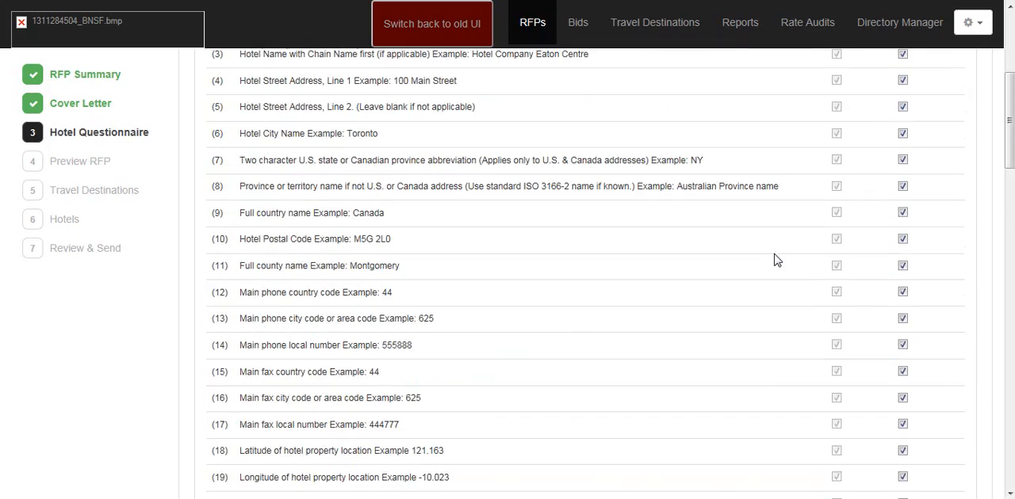
{"action": "scroll", "coordinate": [777, 256], "scroll_direction": "up", "scroll_amount": 1}
{"action": "scroll", "coordinate": [778, 258], "scroll_direction": "down", "scroll_amount": 8}
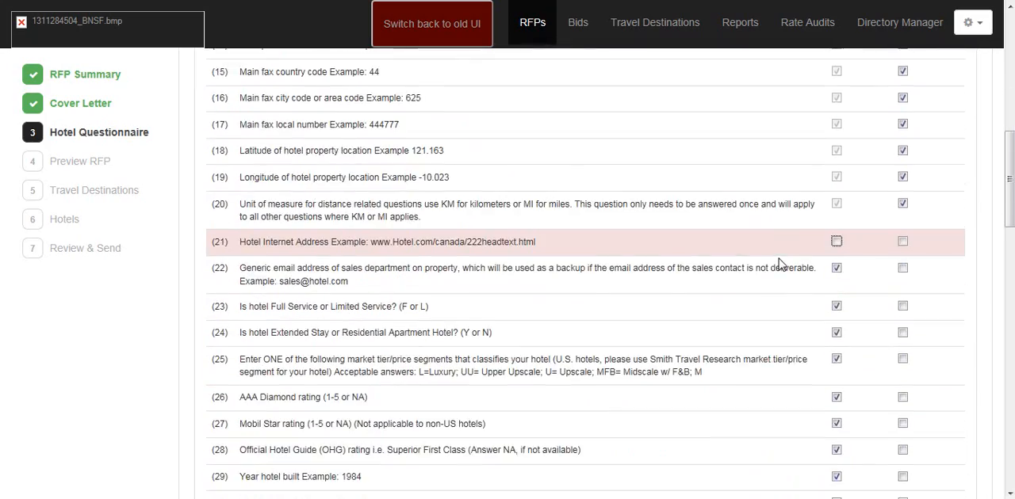
Step: Expand the Client Specific section and open the configuration of its rate grid
{"action": "scroll", "coordinate": [778, 258], "scroll_direction": "down", "scroll_amount": 10}
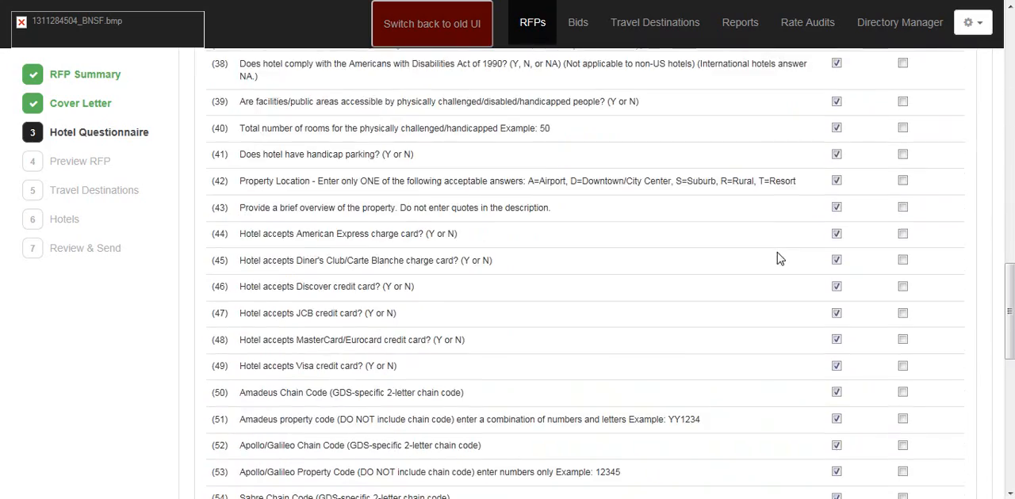
{"action": "scroll", "coordinate": [777, 257], "scroll_direction": "down", "scroll_amount": 3}
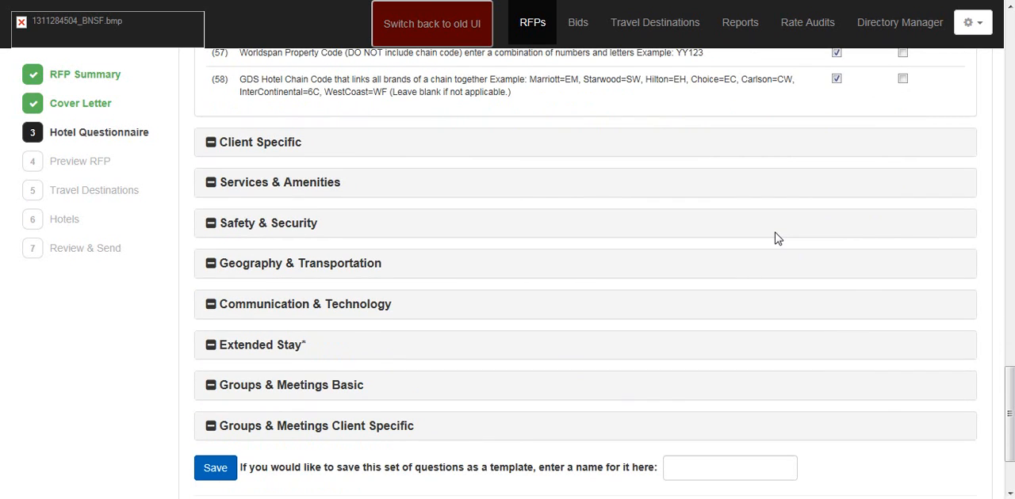
{"action": "left_click", "coordinate": [255, 148]}
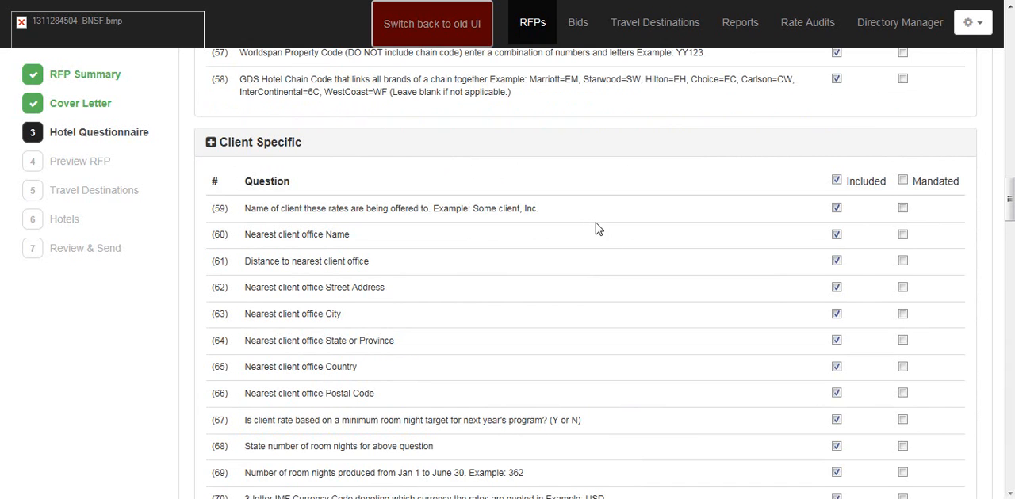
{"action": "scroll", "coordinate": [596, 231], "scroll_direction": "down", "scroll_amount": 1}
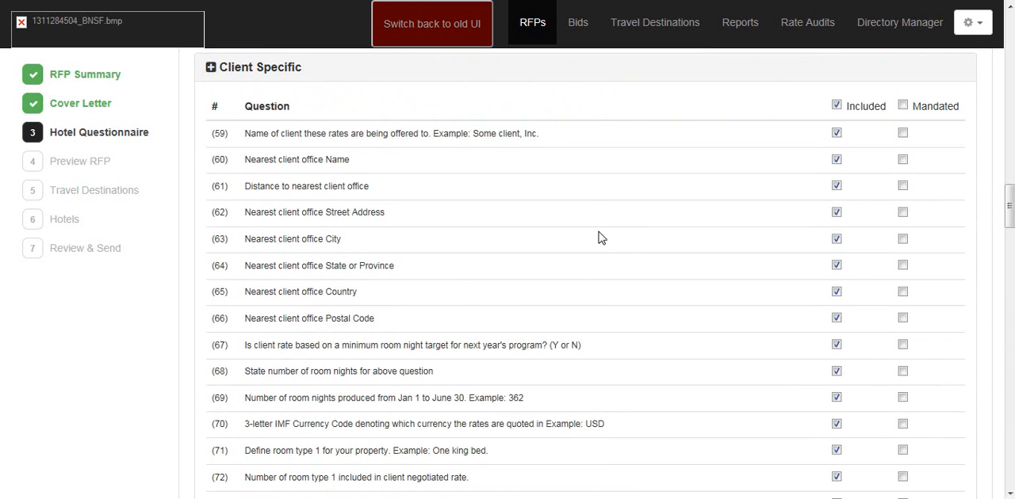
{"action": "scroll", "coordinate": [614, 229], "scroll_direction": "down", "scroll_amount": 4}
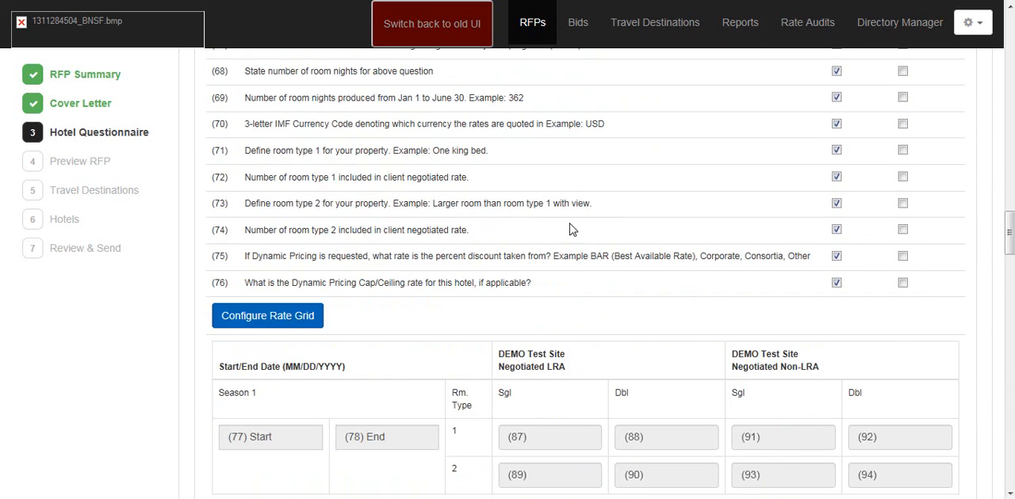
{"action": "scroll", "coordinate": [584, 227], "scroll_direction": "down", "scroll_amount": 1}
{"action": "scroll", "coordinate": [604, 208], "scroll_direction": "down", "scroll_amount": 1}
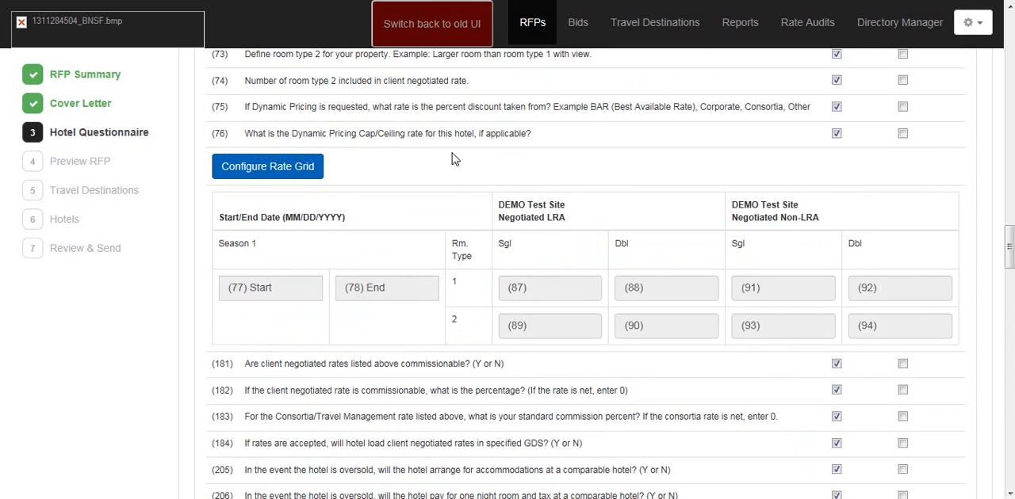
{"action": "left_click", "coordinate": [280, 175]}
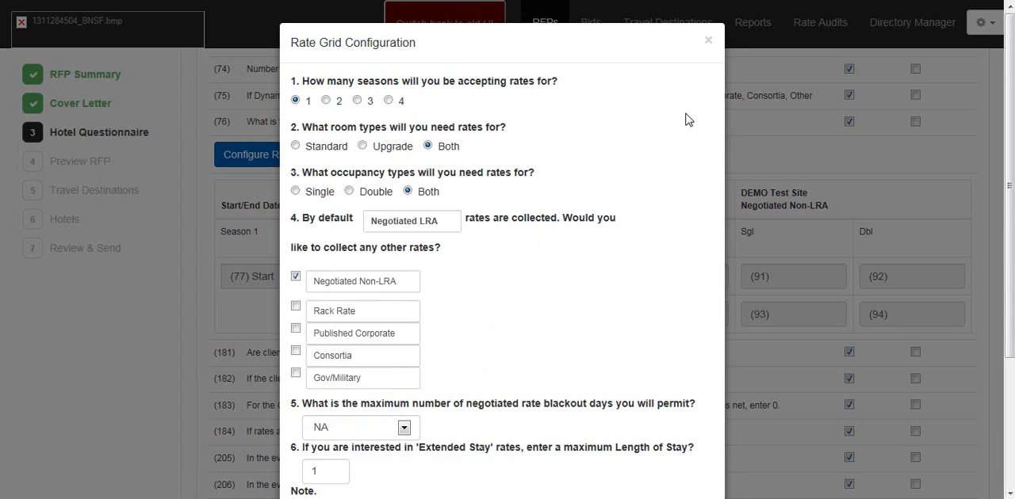
Step: Set the rate grid to collect rates for two seasons and only the Standard room type
{"action": "left_click_drag", "start_coordinate": [1012, 102], "coordinate": [1012, 129]}
{"action": "scroll", "coordinate": [650, 114], "scroll_direction": "up", "scroll_amount": 1}
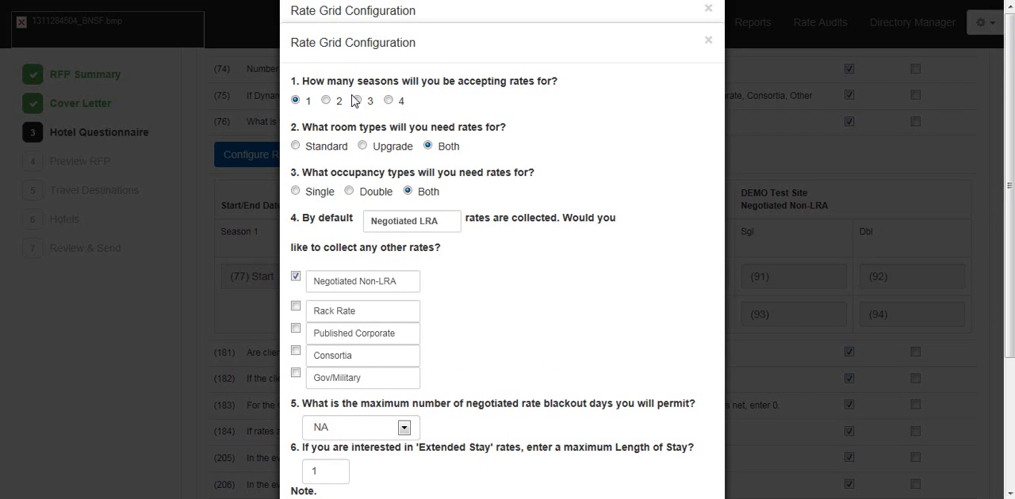
{"action": "left_click", "coordinate": [326, 101]}
{"action": "left_click", "coordinate": [297, 148]}
{"action": "scroll", "coordinate": [544, 203], "scroll_direction": "down", "scroll_amount": 1}
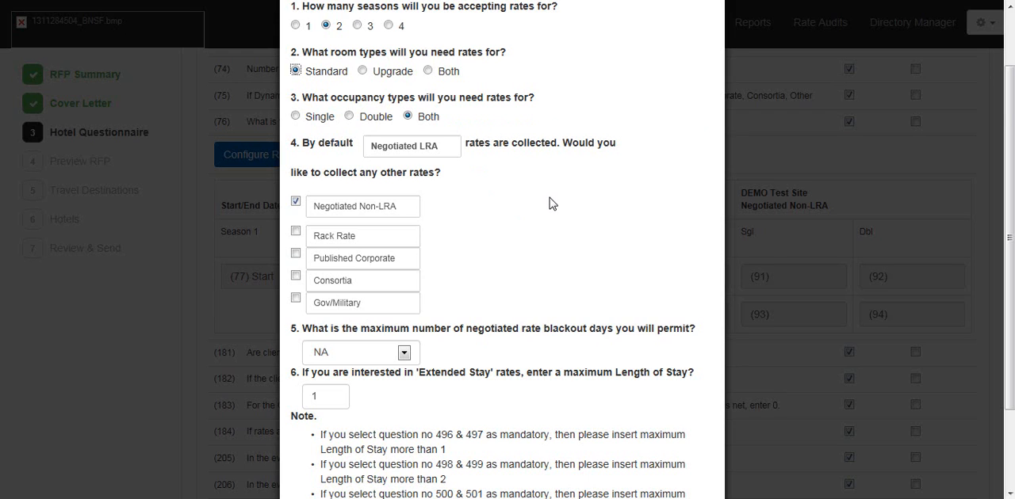
Step: Include Rack Rate and Gov/Military among the additional rates collected in the rate grid
{"action": "scroll", "coordinate": [549, 198], "scroll_direction": "down", "scroll_amount": 2}
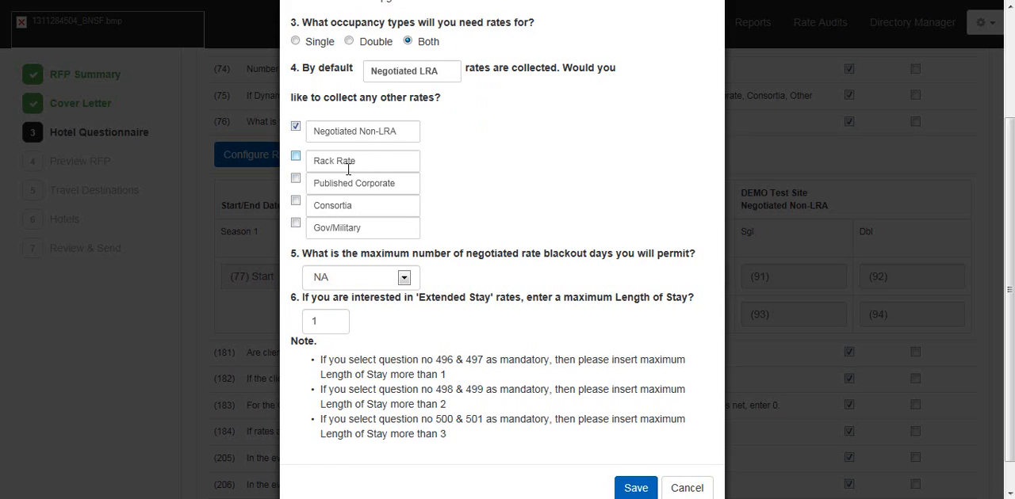
{"action": "left_click", "coordinate": [295, 157]}
{"action": "left_click", "coordinate": [297, 226]}
Step: Permit at most 4 negotiated rate blackout days, set the maximum extended length of stay to 7, and save the rate grid configuration
{"action": "scroll", "coordinate": [558, 231], "scroll_direction": "down", "scroll_amount": 1}
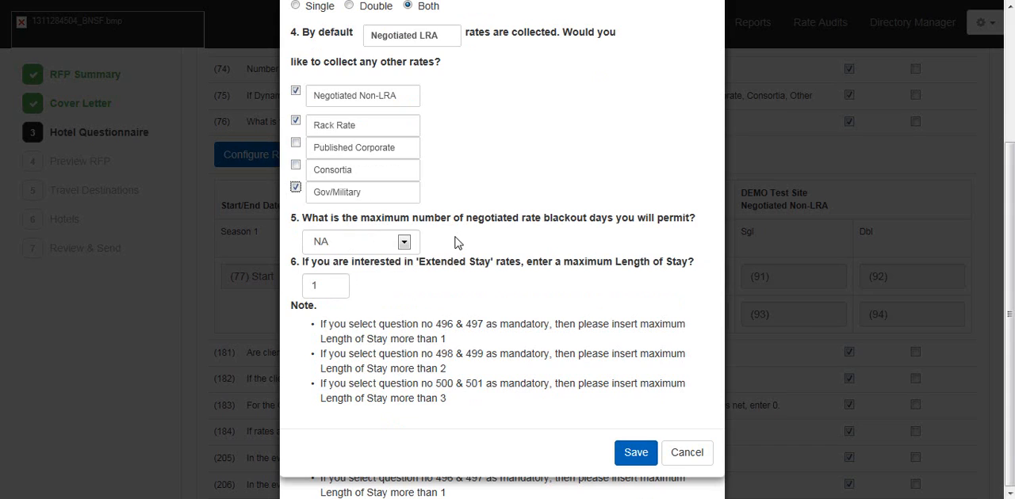
{"action": "left_click", "coordinate": [406, 246]}
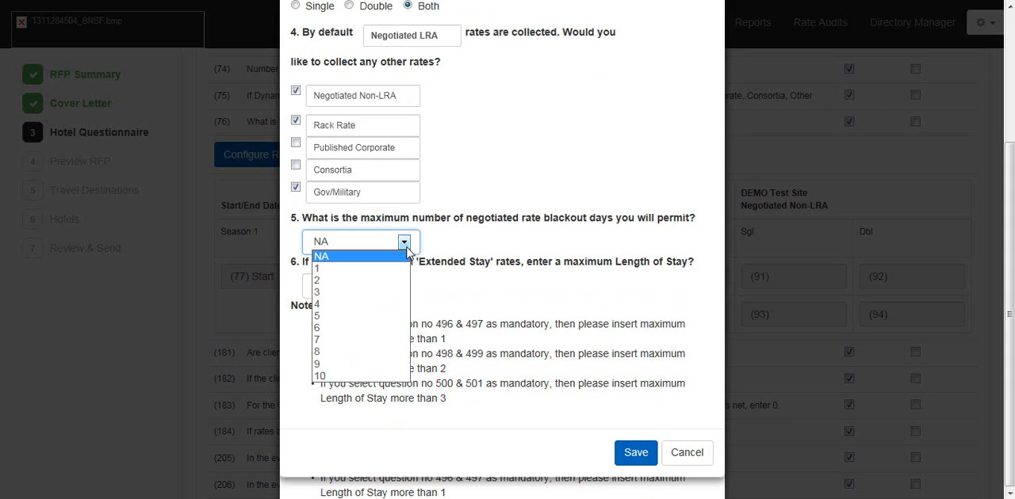
{"action": "left_click", "coordinate": [405, 306]}
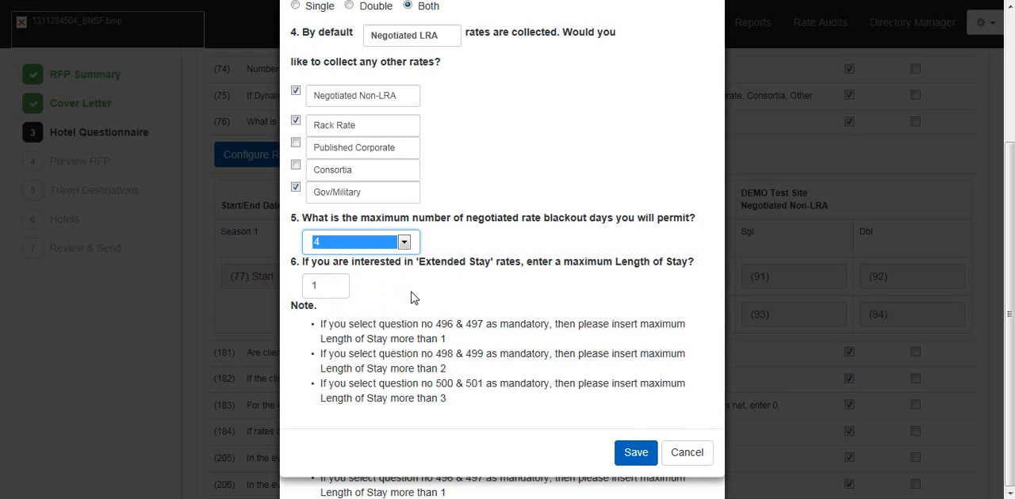
{"action": "left_click", "coordinate": [341, 287]}
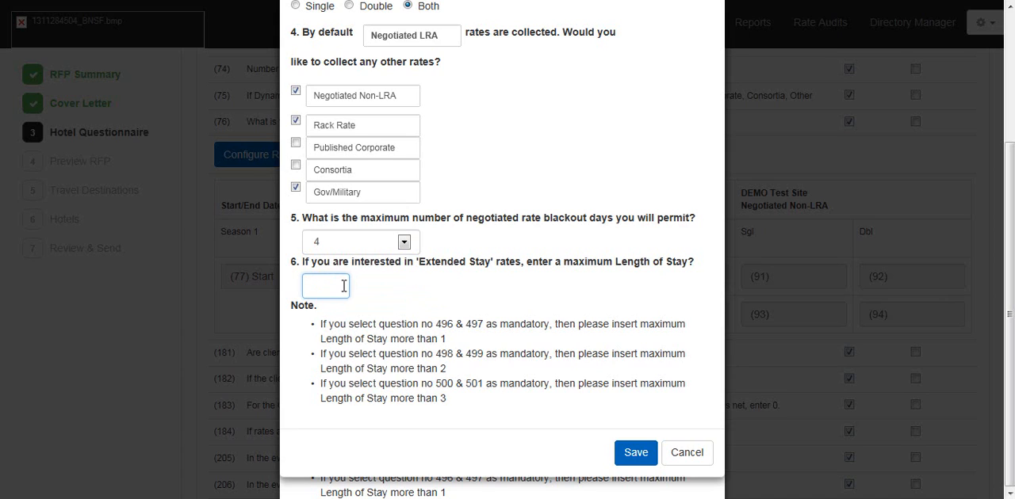
{"action": "type", "text": "7"}
{"action": "left_click", "coordinate": [630, 453]}
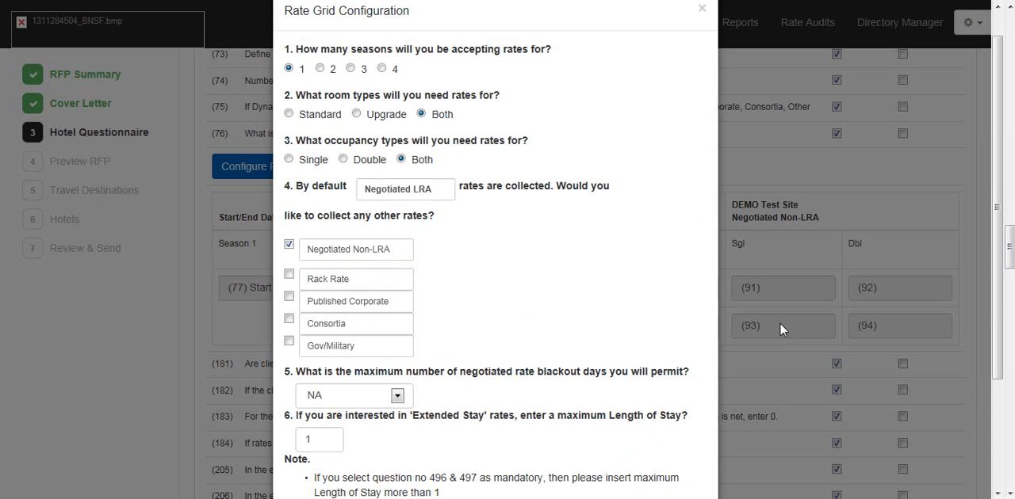
Step: Save the second Rate Grid Configuration dialog with its default answers
{"action": "scroll", "coordinate": [777, 341], "scroll_direction": "down", "scroll_amount": 1}
{"action": "scroll", "coordinate": [777, 341], "scroll_direction": "down", "scroll_amount": 1}
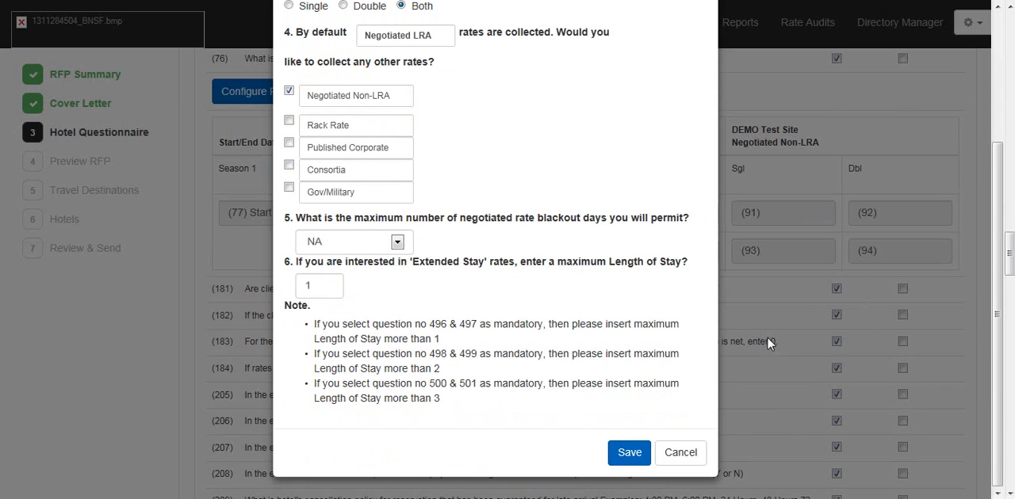
{"action": "left_click", "coordinate": [630, 454]}
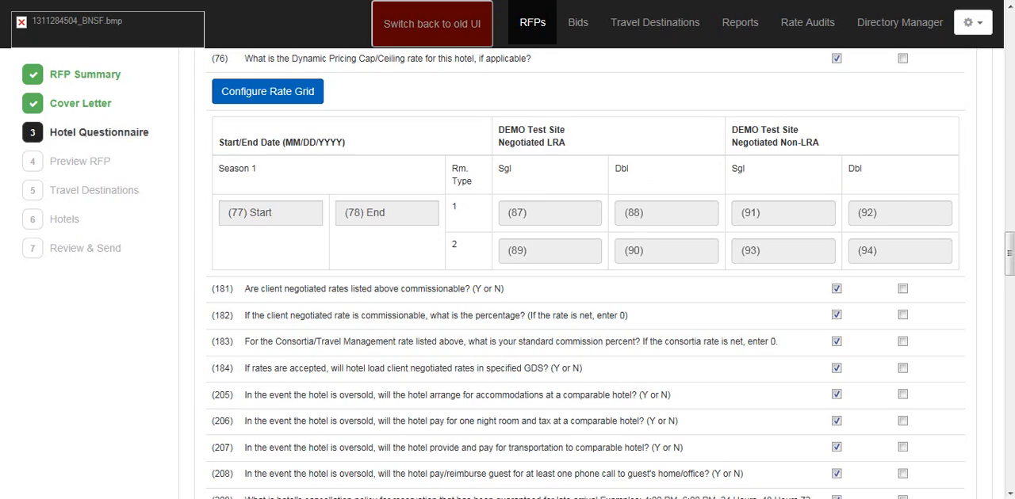
Step: Start a custom Client Specific question reading "Do you deliver welcome gifts?" with the Yes/No answer type
{"action": "left_click_drag", "start_coordinate": [1010, 255], "coordinate": [1010, 432]}
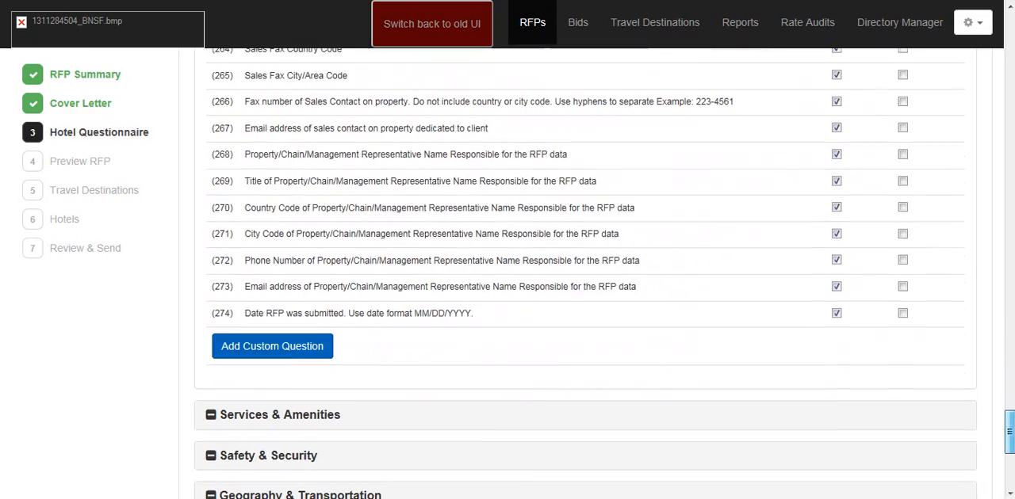
{"action": "left_click", "coordinate": [272, 356]}
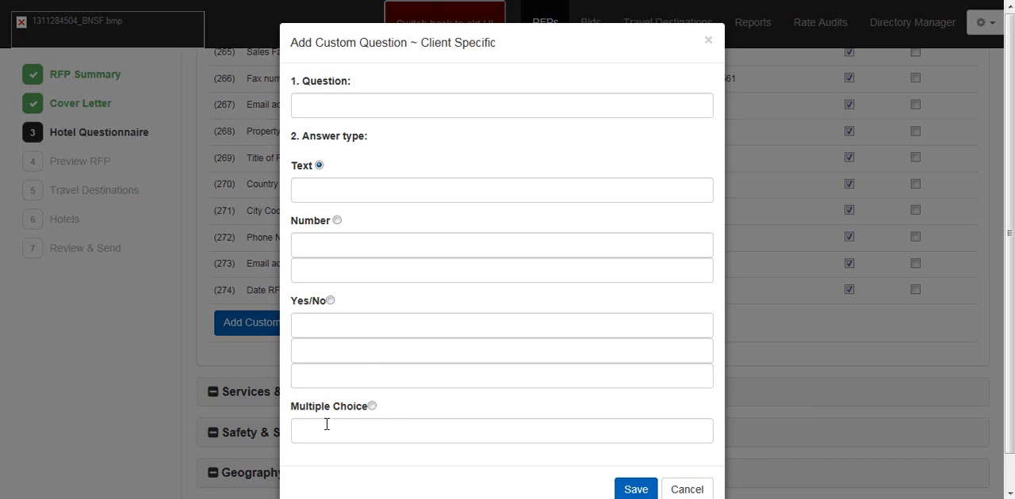
{"action": "left_click", "coordinate": [353, 97]}
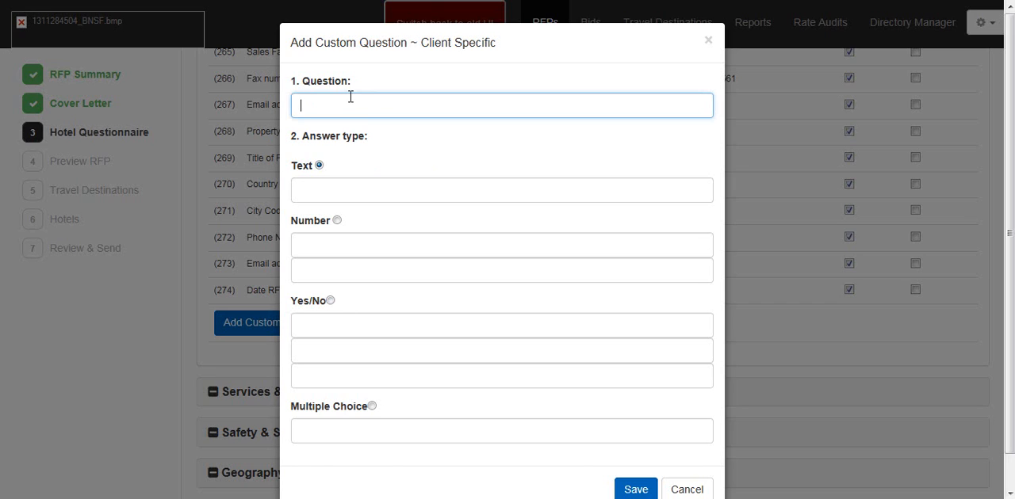
{"action": "type", "text": "If they deliver w"}
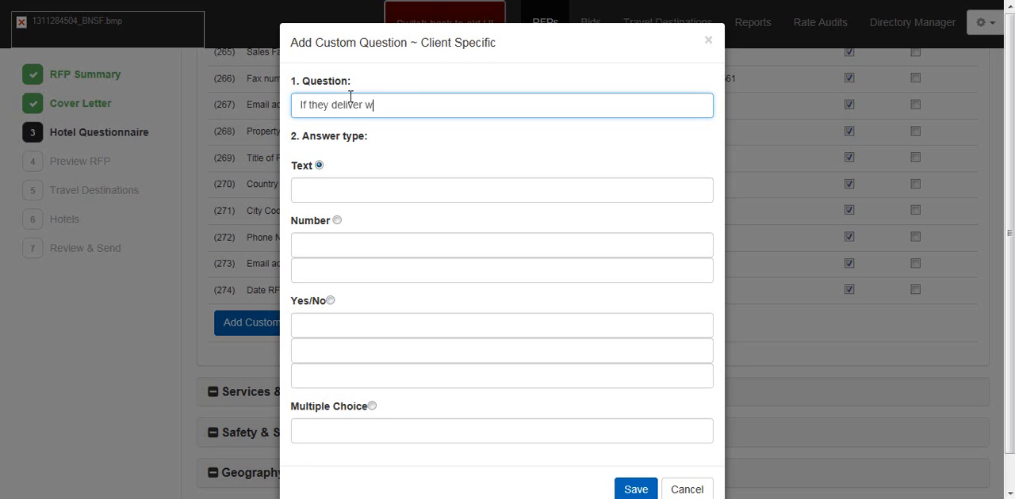
{"action": "type", "text": "elcome giftsDo you"}
{"action": "key", "text": "Delete"}
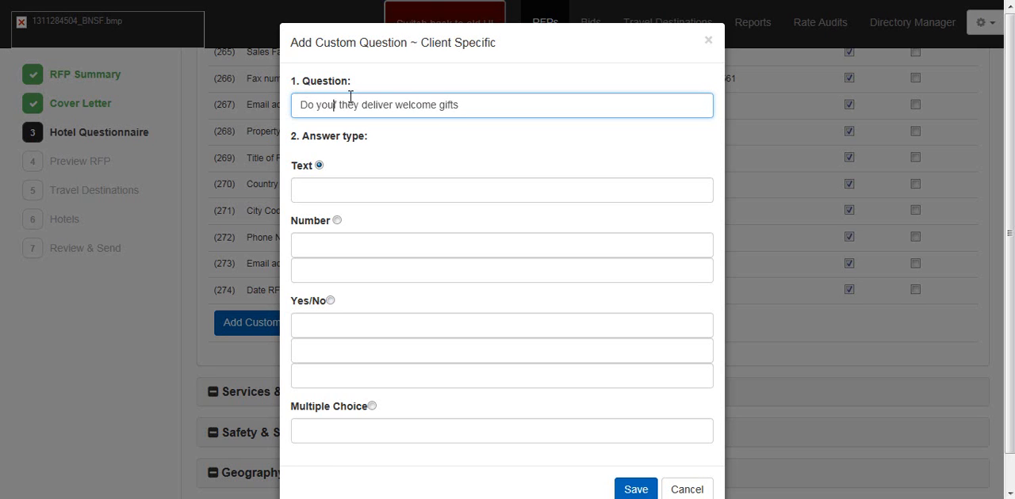
{"action": "key", "text": "Delete"}
{"action": "key", "text": "Delete"}
{"action": "key", "text": "Delete"}
{"action": "key", "text": "Delete"}
{"action": "key", "text": "Delete"}
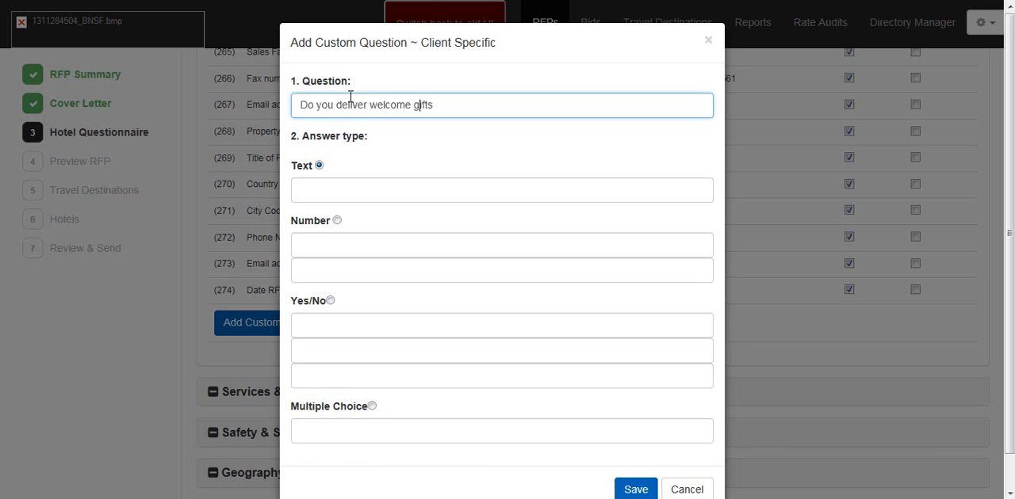
{"action": "key", "text": "Right"}
{"action": "key", "text": "Right"}
{"action": "key", "text": "Right"}
{"action": "key", "text": "Right"}
{"action": "type", "text": "?"}
{"action": "left_click", "coordinate": [329, 302]}
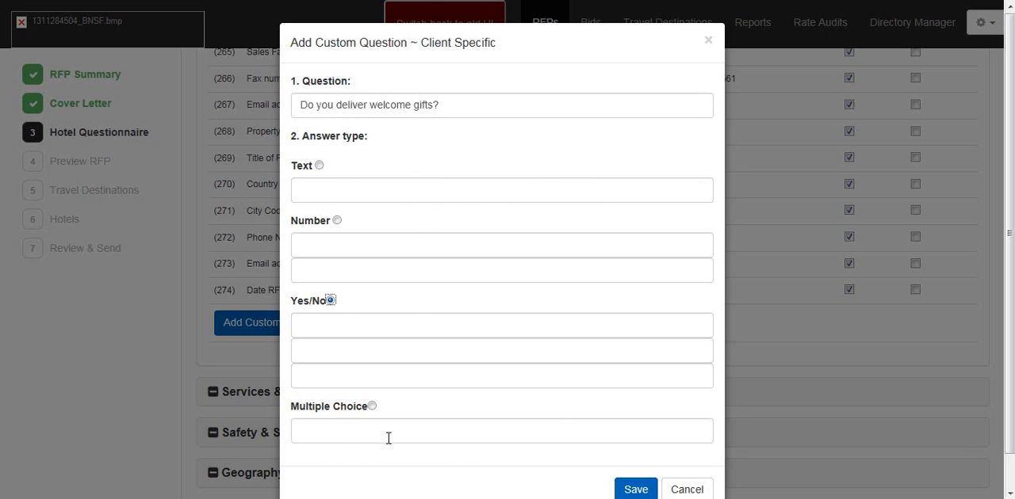
{"action": "left_click", "coordinate": [319, 426]}
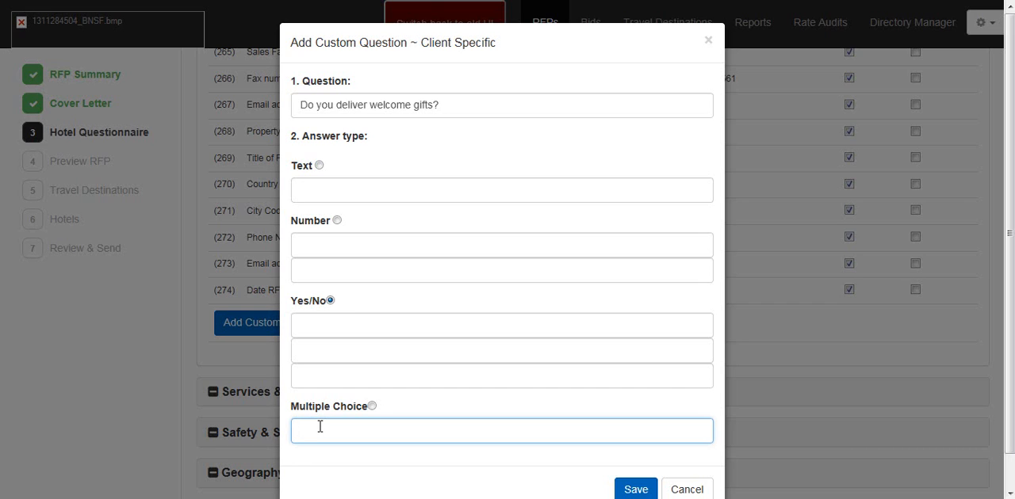
{"action": "type", "text": "1."}
{"action": "left_click_drag", "start_coordinate": [372, 430], "coordinate": [290, 420]}
{"action": "key", "text": "BackSpace"}
Step: Save the welcome gifts custom question and mark it as mandated
{"action": "left_click", "coordinate": [636, 489]}
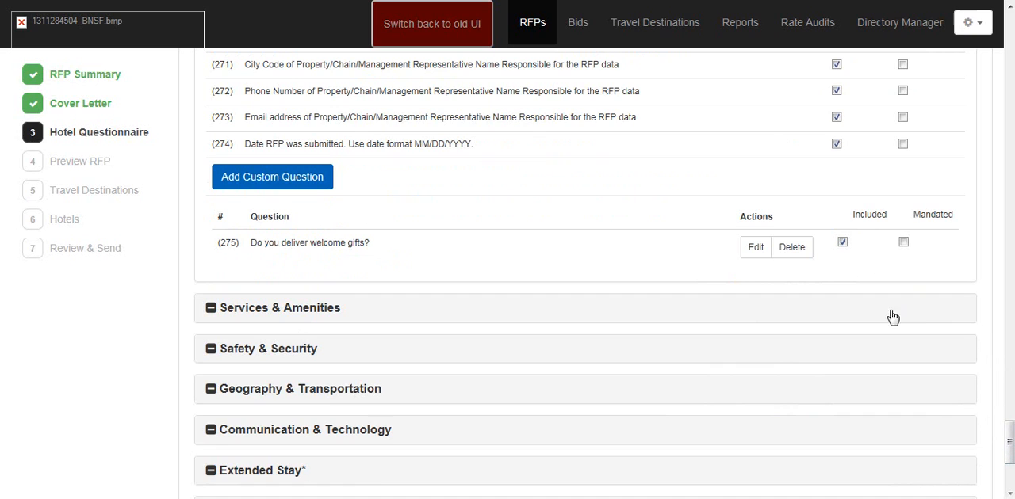
{"action": "left_click", "coordinate": [903, 242]}
Step: Save the customized set of questions as a template named "Full 2015"
{"action": "left_click_drag", "start_coordinate": [1009, 440], "coordinate": [1009, 456]}
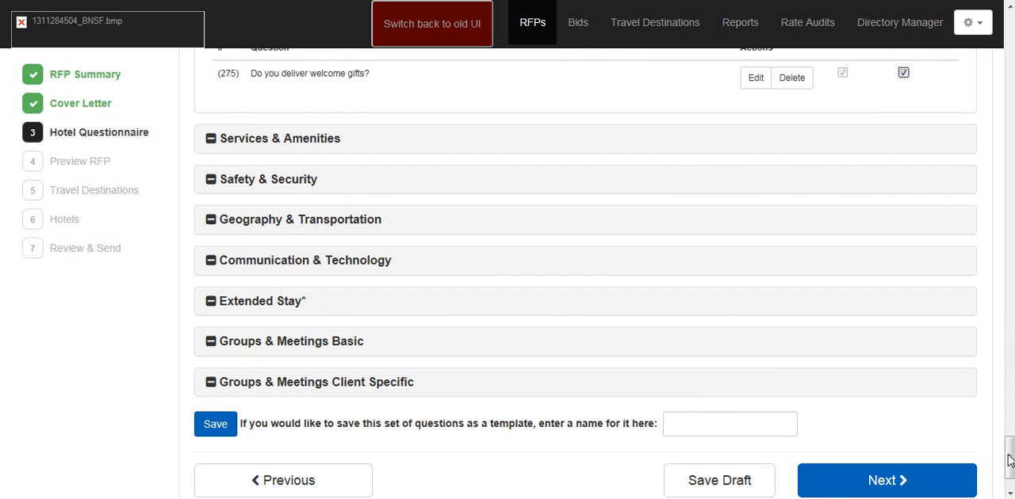
{"action": "scroll", "coordinate": [1009, 460], "scroll_direction": "down", "scroll_amount": 1}
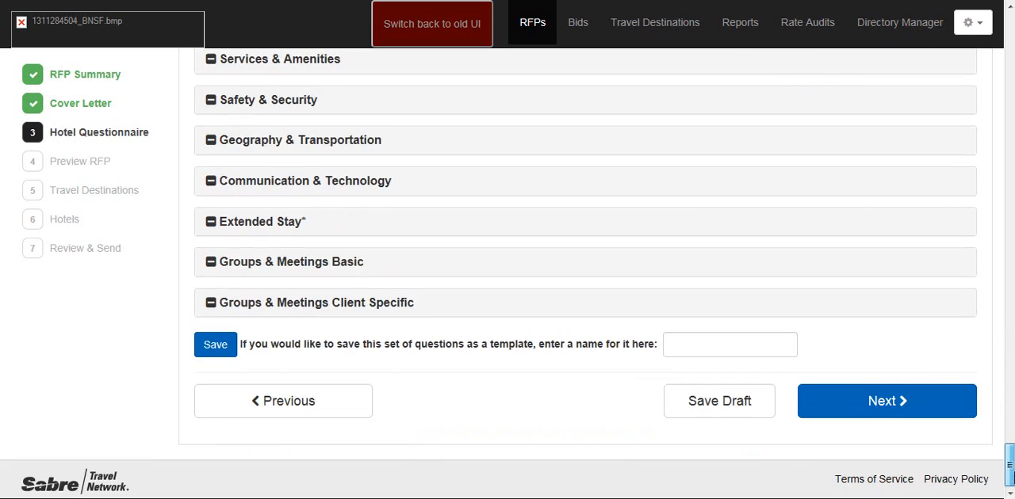
{"action": "left_click", "coordinate": [707, 344]}
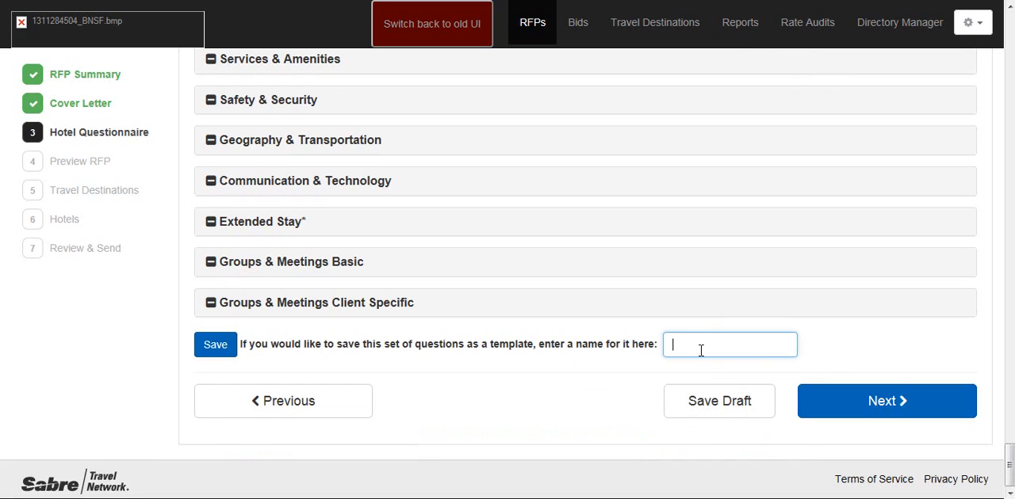
{"action": "type", "text": "Full 2015"}
{"action": "left_click", "coordinate": [220, 344]}
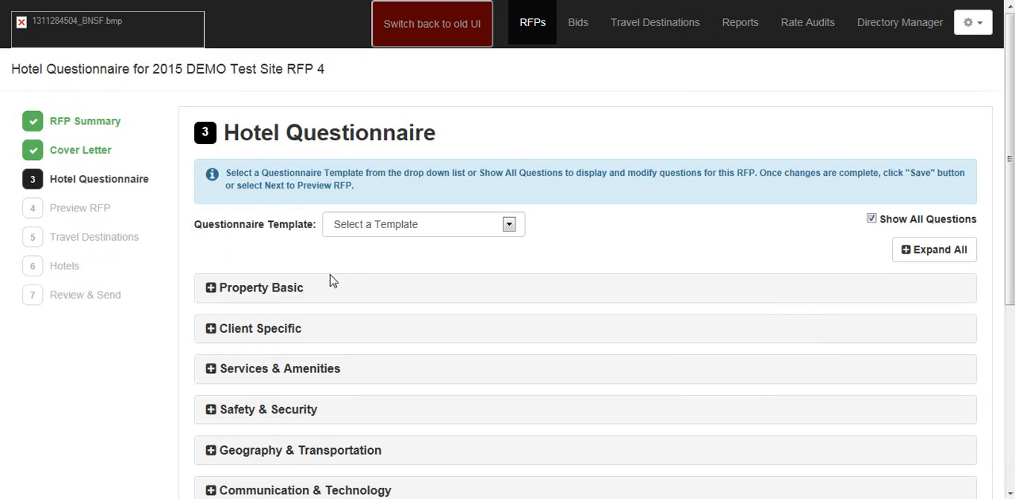
{"action": "left_click", "coordinate": [513, 231]}
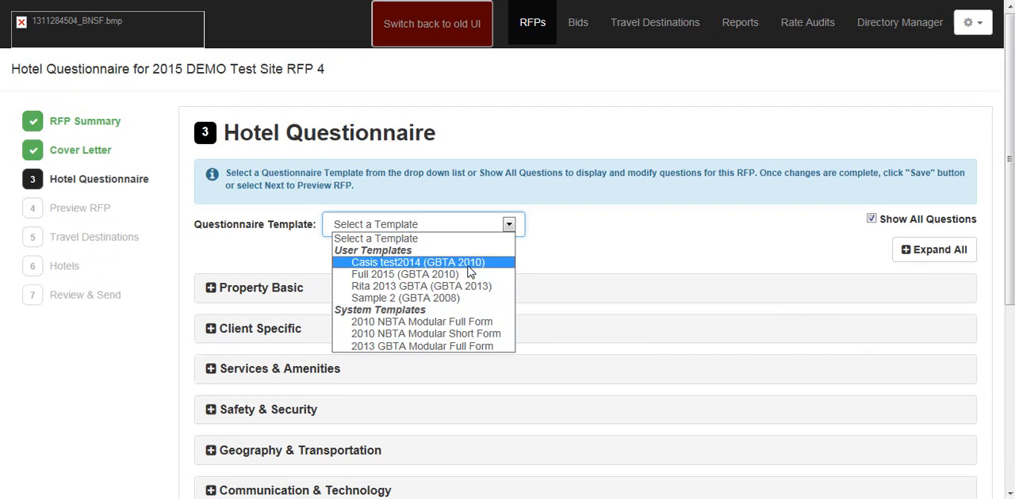
{"action": "left_click", "coordinate": [486, 349]}
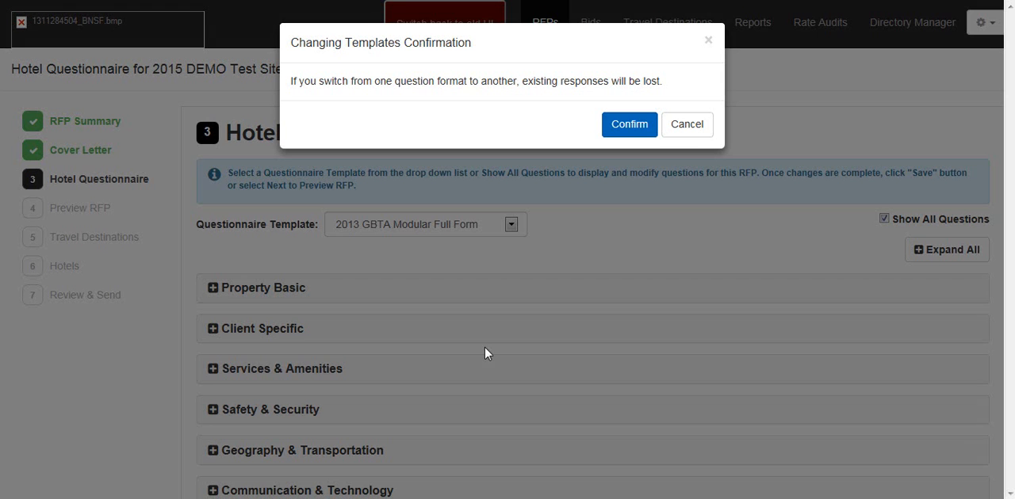
{"action": "left_click", "coordinate": [689, 134]}
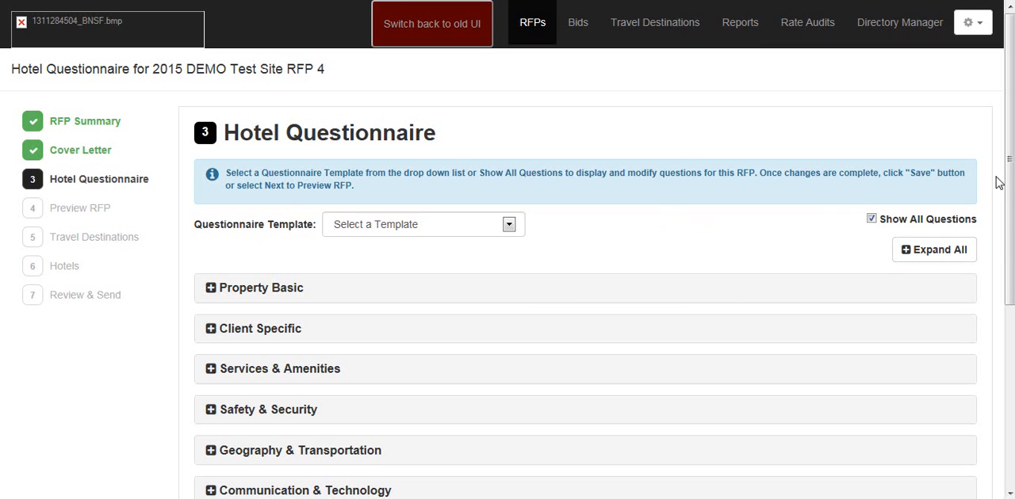
Step: Leave the questionnaire as it is and advance to the RFP preview
{"action": "scroll", "coordinate": [666, 223], "scroll_direction": "down", "scroll_amount": 4}
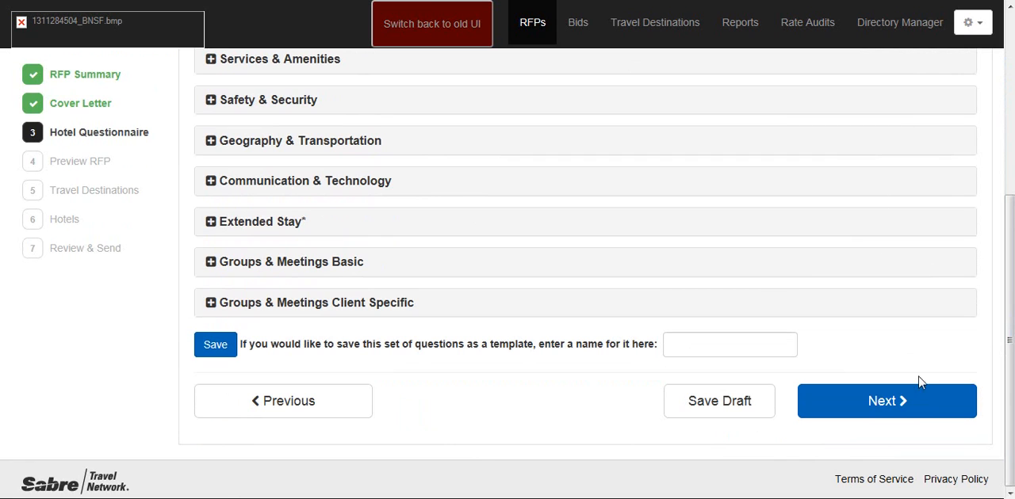
{"action": "left_click", "coordinate": [906, 403]}
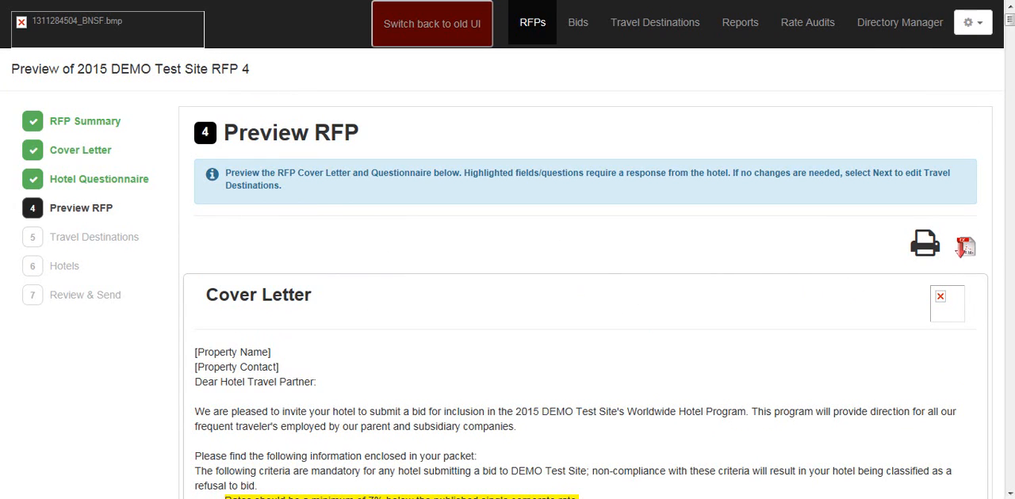
Step: Review the cover letter and every questionnaire section in the RFP preview, from Property Basic through the Groups & Meetings questions
{"action": "scroll", "coordinate": [576, 339], "scroll_direction": "down", "scroll_amount": 2}
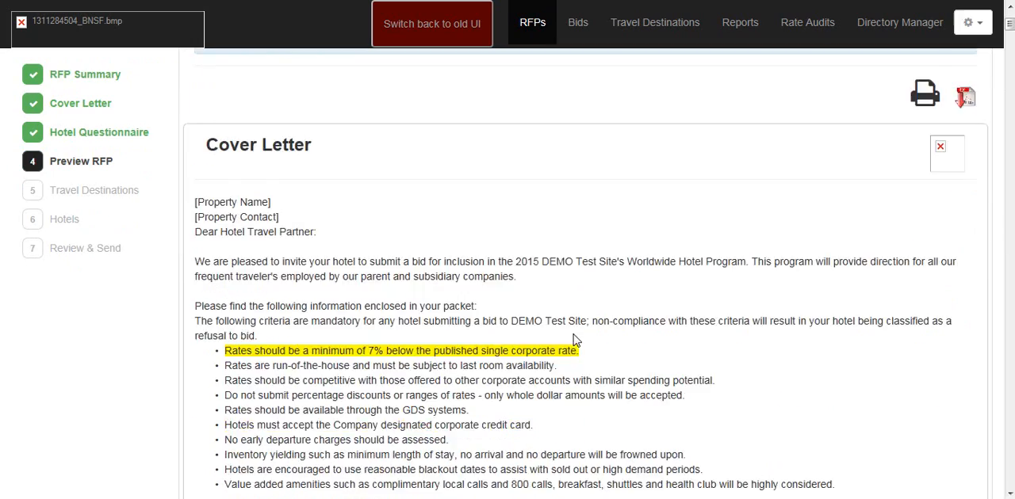
{"action": "scroll", "coordinate": [575, 339], "scroll_direction": "down", "scroll_amount": 9}
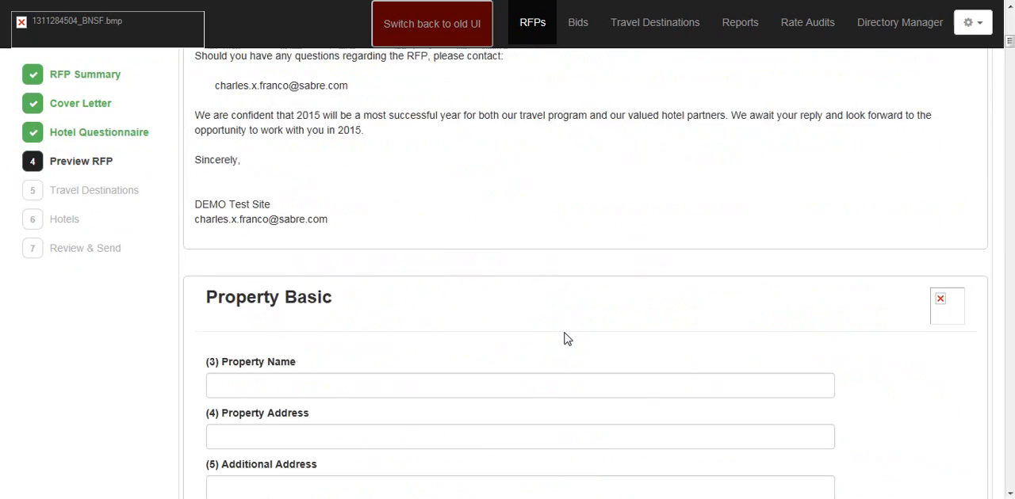
{"action": "scroll", "coordinate": [567, 340], "scroll_direction": "down", "scroll_amount": 1}
{"action": "scroll", "coordinate": [566, 339], "scroll_direction": "down", "scroll_amount": 5}
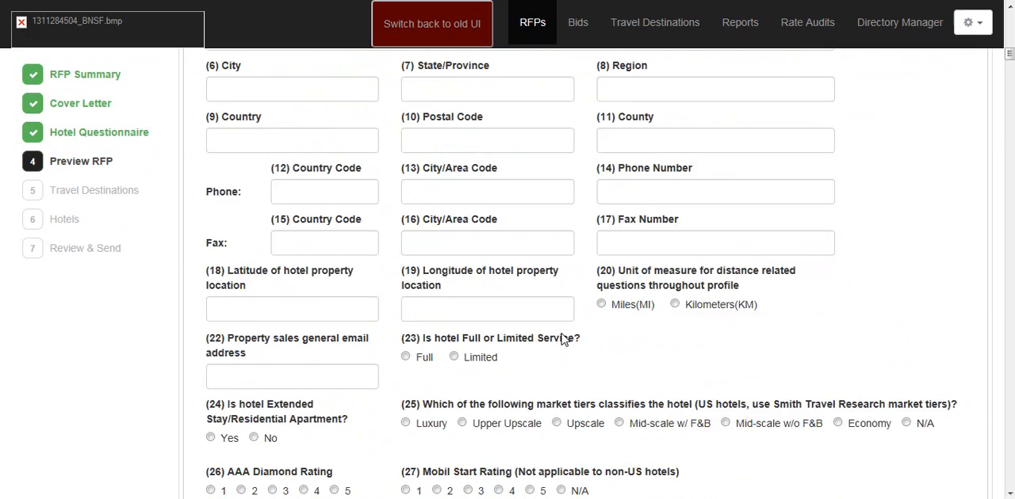
{"action": "scroll", "coordinate": [563, 340], "scroll_direction": "down", "scroll_amount": 5}
{"action": "scroll", "coordinate": [561, 339], "scroll_direction": "down", "scroll_amount": 10}
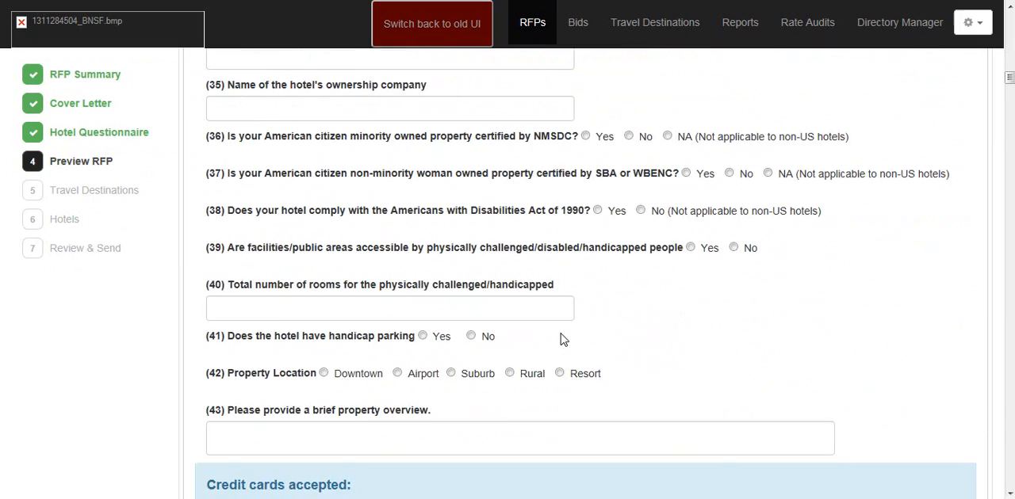
{"action": "scroll", "coordinate": [561, 340], "scroll_direction": "down", "scroll_amount": 11}
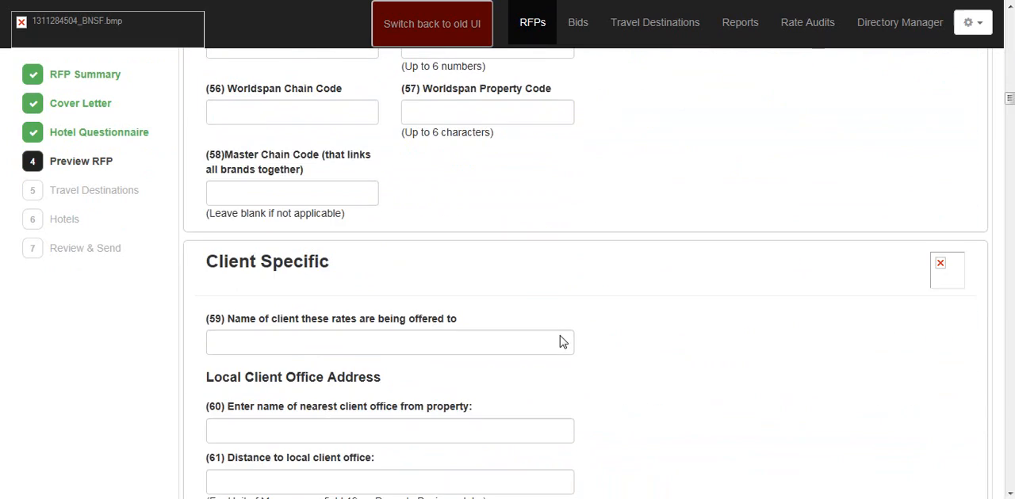
{"action": "scroll", "coordinate": [562, 342], "scroll_direction": "up", "scroll_amount": 4}
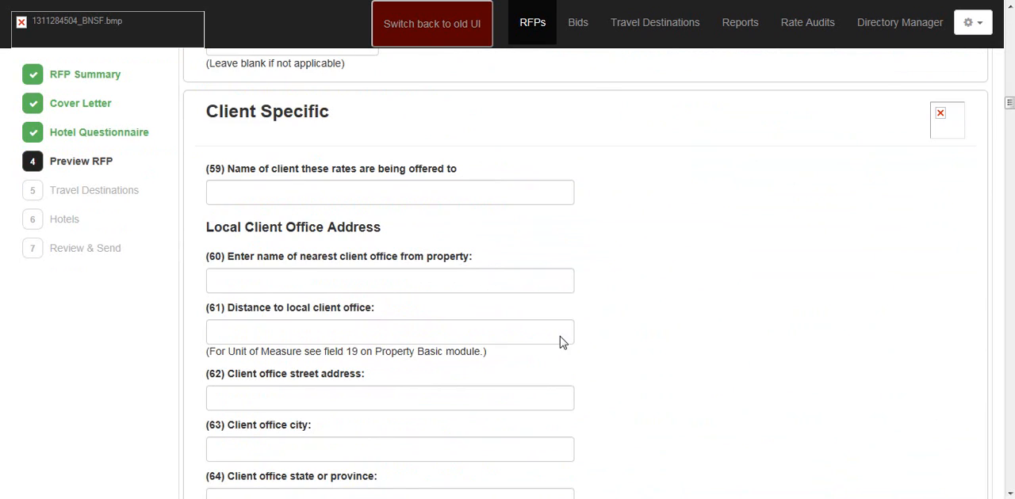
{"action": "scroll", "coordinate": [560, 342], "scroll_direction": "down", "scroll_amount": 11}
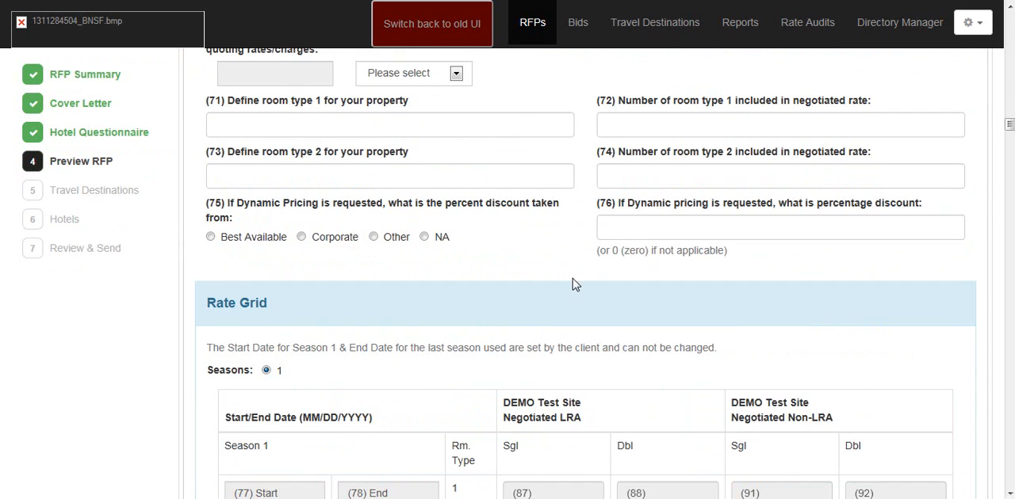
{"action": "scroll", "coordinate": [574, 284], "scroll_direction": "down", "scroll_amount": 3}
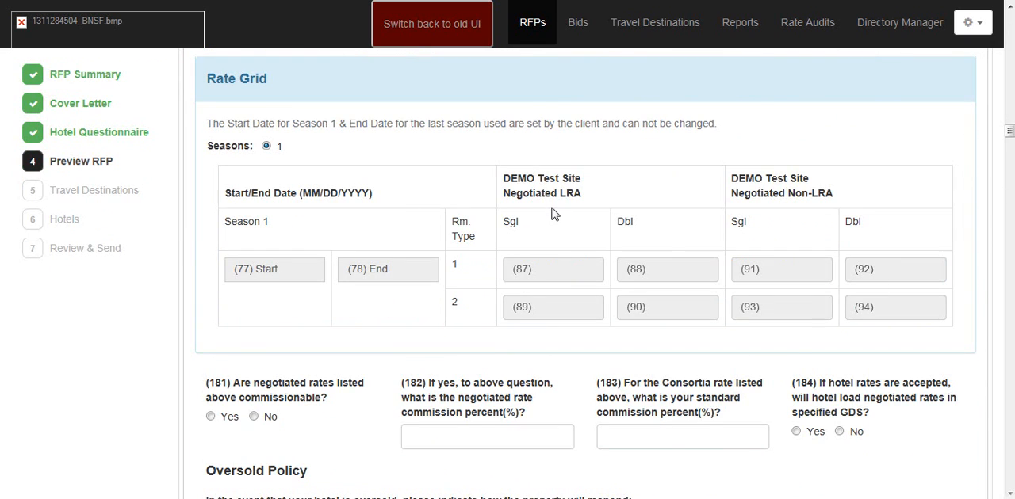
{"action": "scroll", "coordinate": [553, 214], "scroll_direction": "down", "scroll_amount": 20}
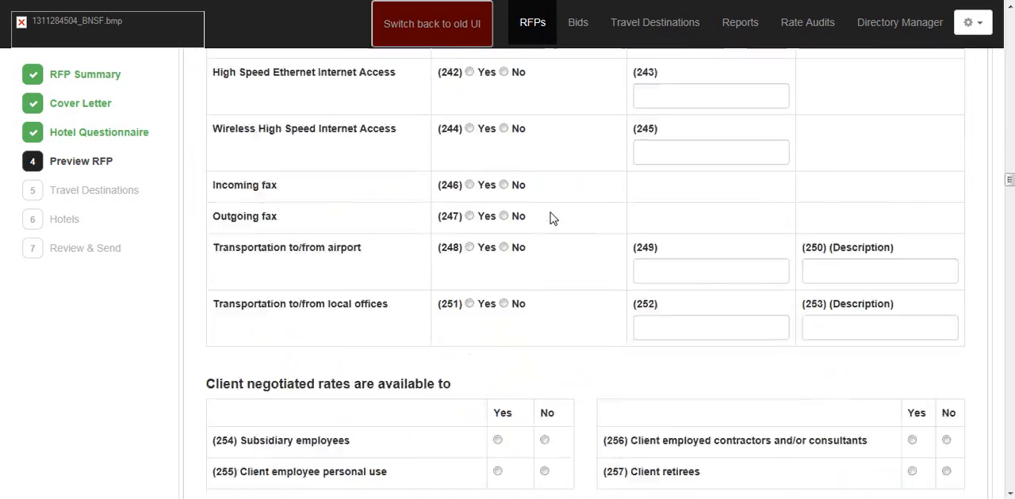
{"action": "scroll", "coordinate": [550, 212], "scroll_direction": "down", "scroll_amount": 20}
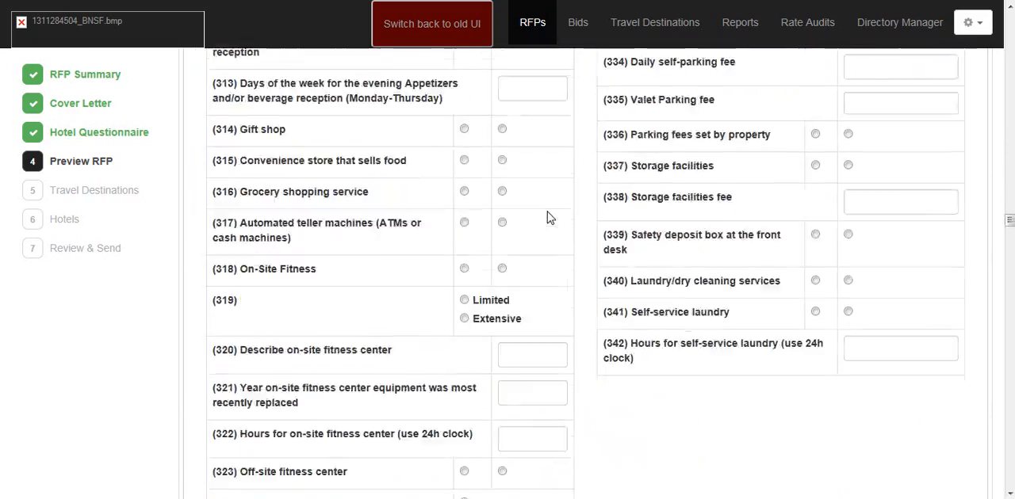
{"action": "scroll", "coordinate": [547, 213], "scroll_direction": "down", "scroll_amount": 20}
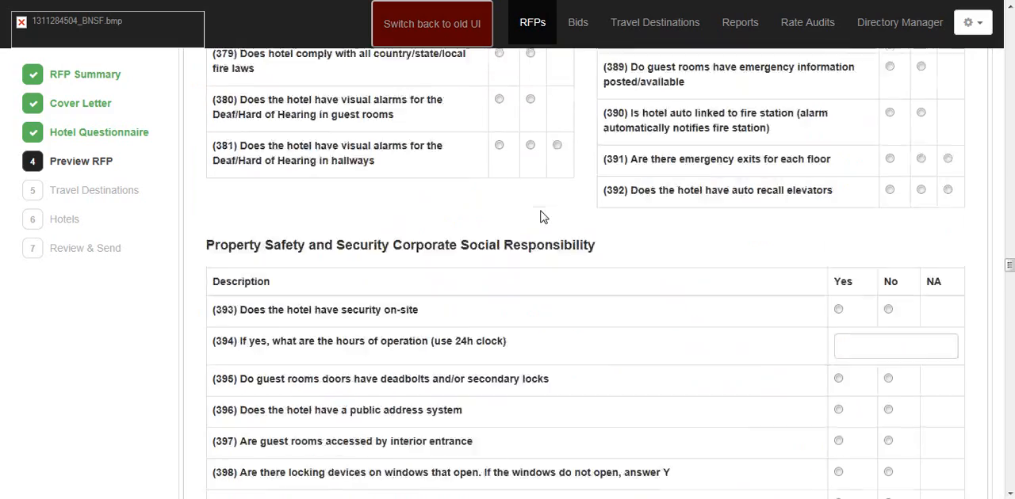
{"action": "scroll", "coordinate": [543, 217], "scroll_direction": "down", "scroll_amount": 20}
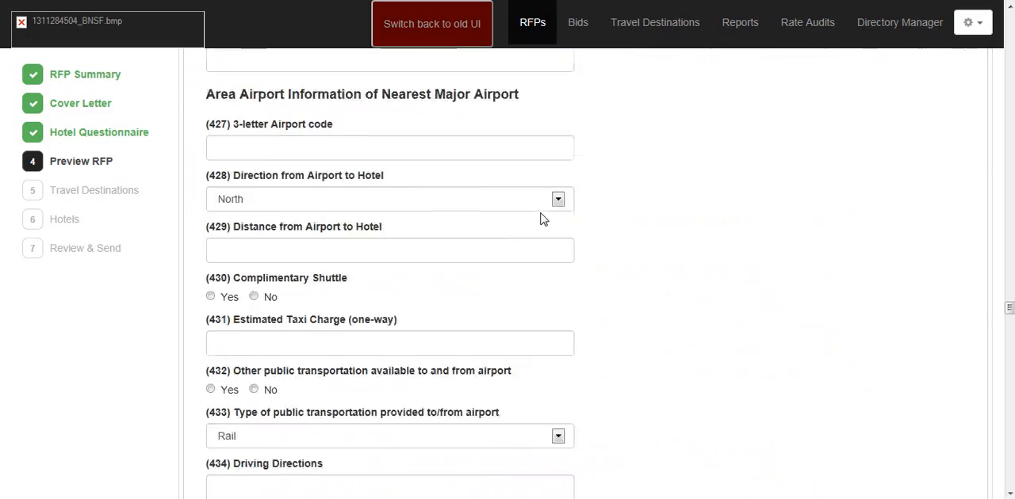
{"action": "scroll", "coordinate": [543, 219], "scroll_direction": "down", "scroll_amount": 20}
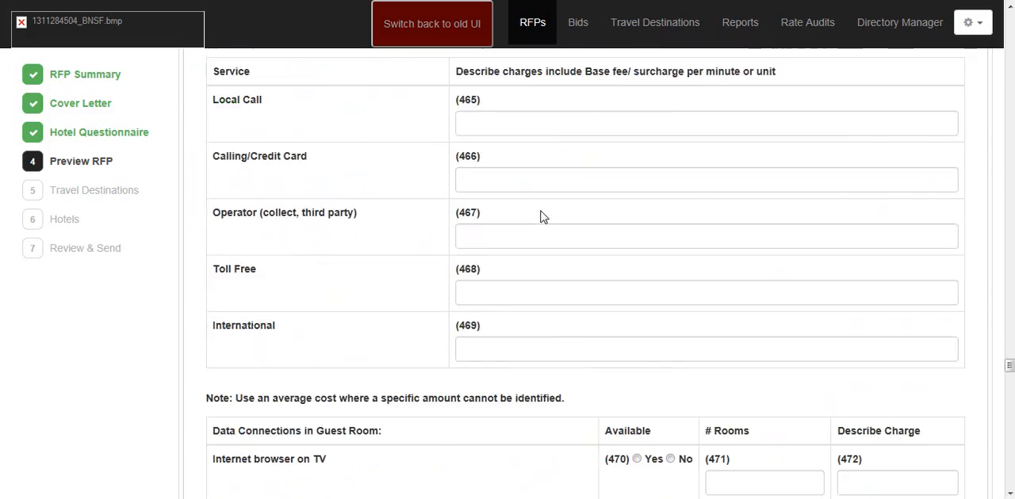
{"action": "scroll", "coordinate": [543, 217], "scroll_direction": "down", "scroll_amount": 20}
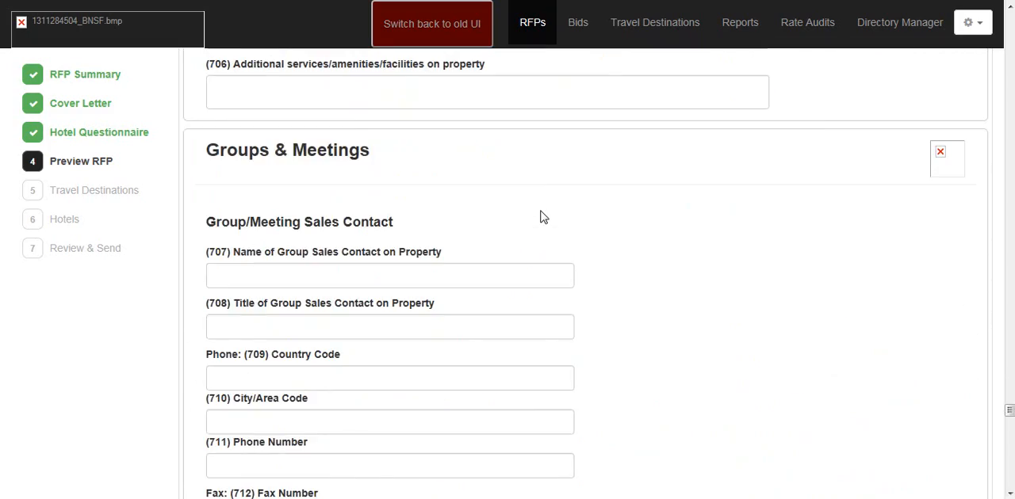
{"action": "scroll", "coordinate": [543, 217], "scroll_direction": "down", "scroll_amount": 20}
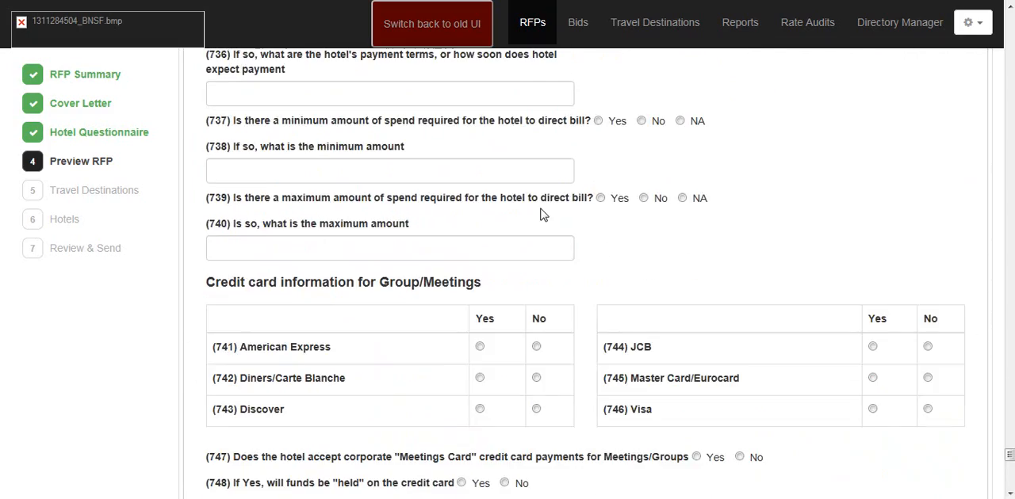
{"action": "scroll", "coordinate": [543, 214], "scroll_direction": "down", "scroll_amount": 15}
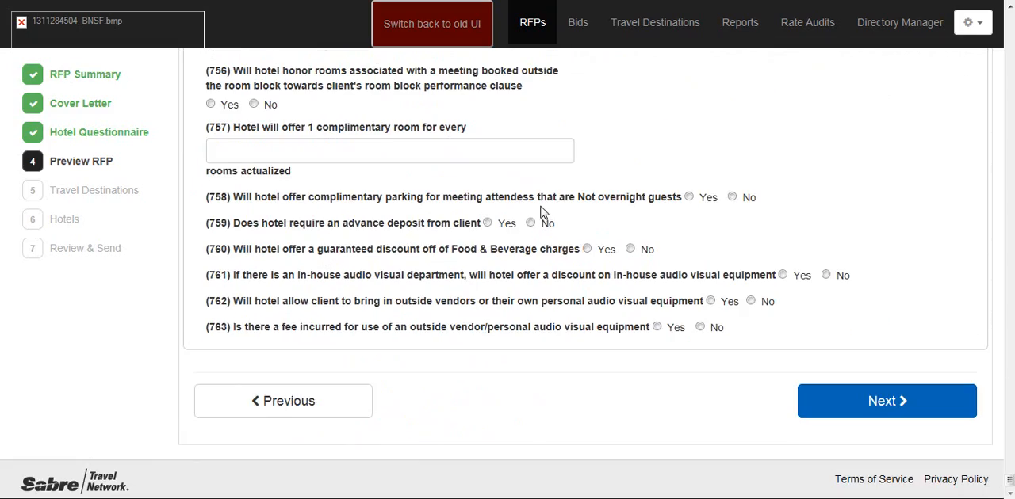
Step: Re-examine the Groups & Meetings - Client Specific questions and the beginning of the RFP preview
{"action": "scroll", "coordinate": [543, 214], "scroll_direction": "up", "scroll_amount": 5}
{"action": "scroll", "coordinate": [544, 212], "scroll_direction": "down", "scroll_amount": 4}
{"action": "scroll", "coordinate": [545, 211], "scroll_direction": "up", "scroll_amount": 4}
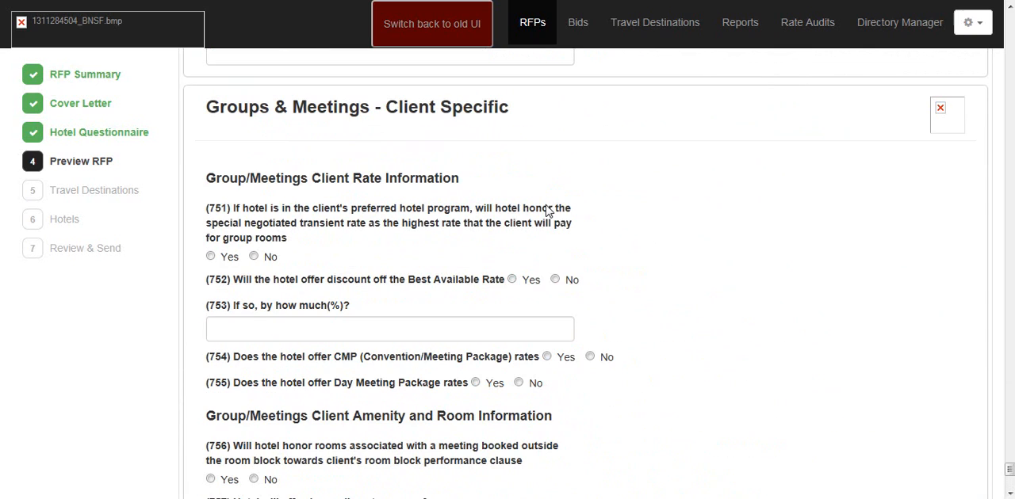
{"action": "scroll", "coordinate": [674, 234], "scroll_direction": "up", "scroll_amount": 3}
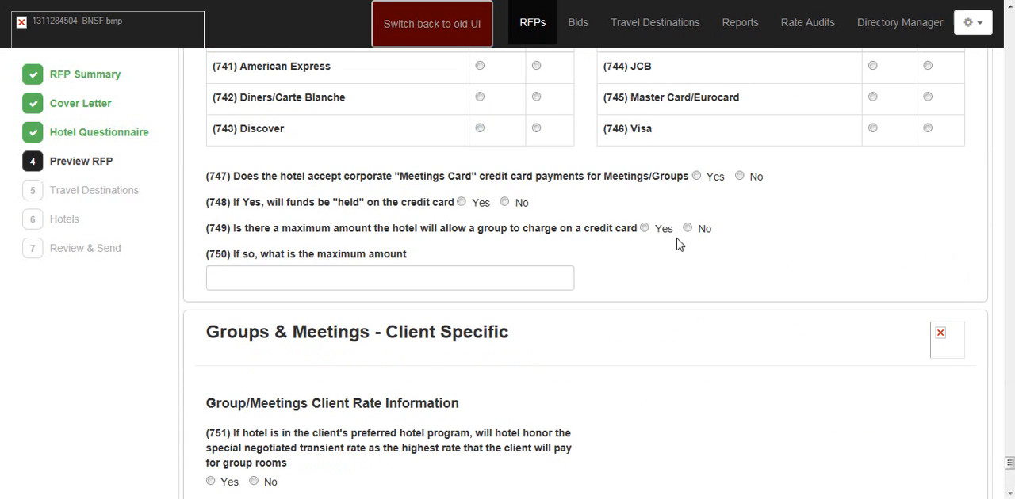
{"action": "scroll", "coordinate": [711, 279], "scroll_direction": "down", "scroll_amount": 5}
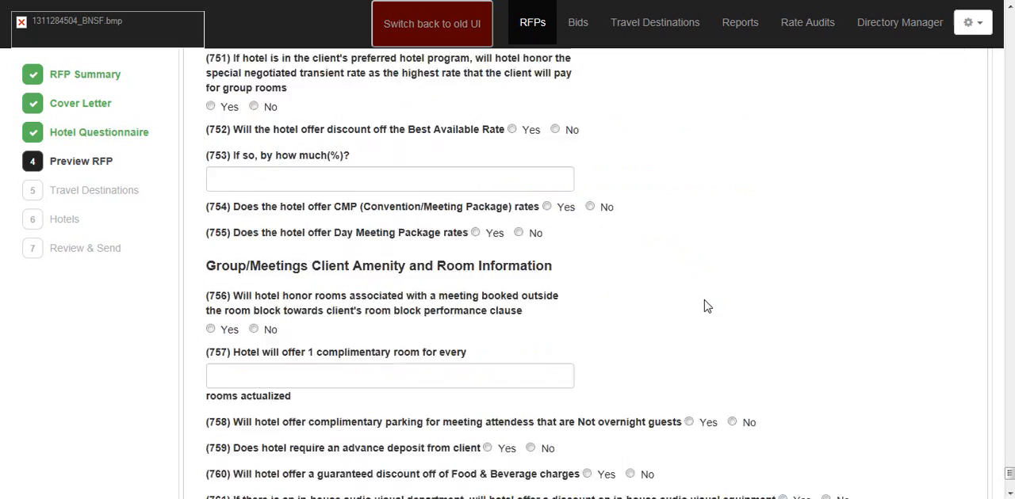
{"action": "scroll", "coordinate": [708, 306], "scroll_direction": "down", "scroll_amount": 3}
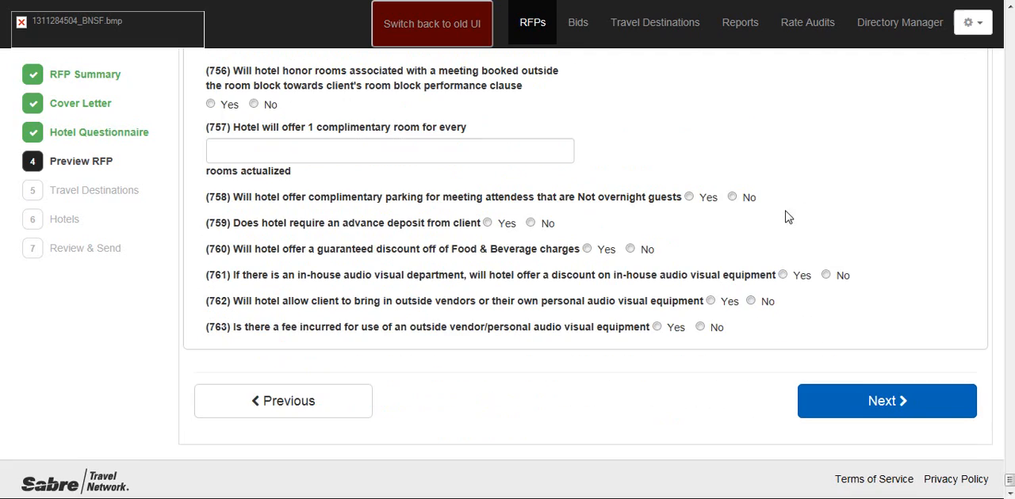
{"action": "scroll", "coordinate": [792, 140], "scroll_direction": "up", "scroll_amount": 3}
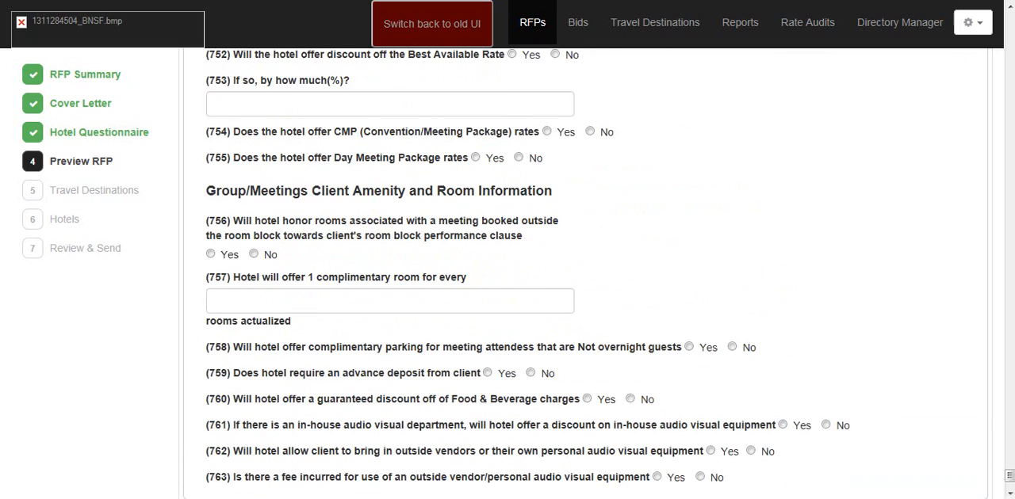
{"action": "left_click_drag", "start_coordinate": [1009, 472], "coordinate": [1005, 20]}
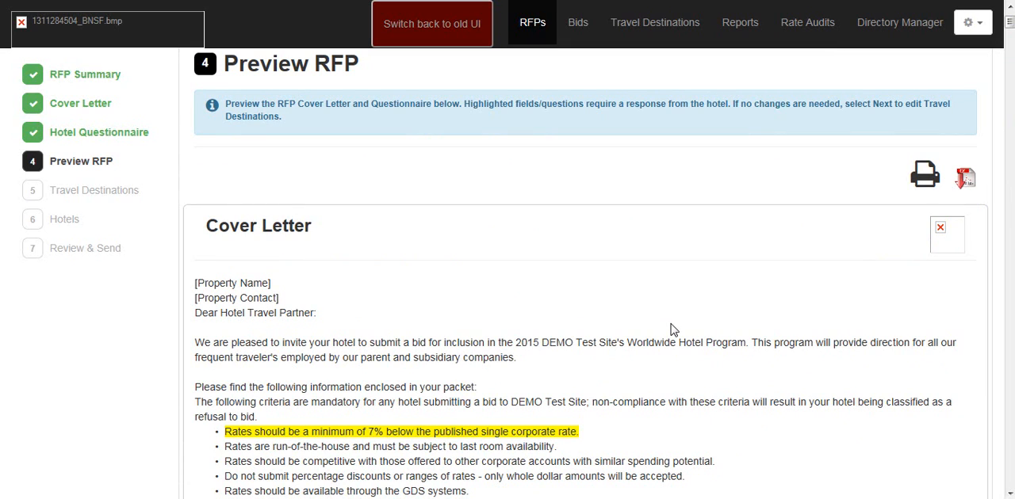
Step: Accept the RFP preview without changes and advance to the travel destinations
{"action": "left_click_drag", "start_coordinate": [1009, 24], "coordinate": [952, 450]}
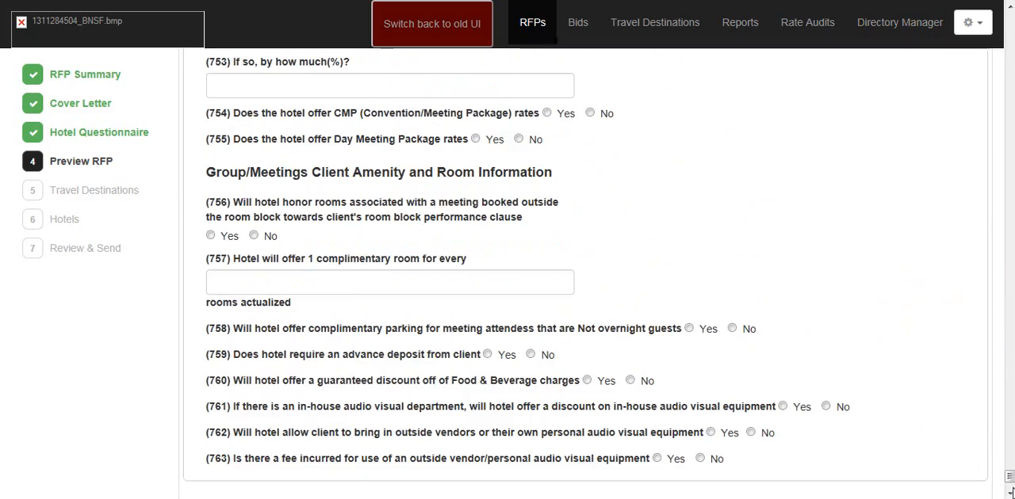
{"action": "scroll", "coordinate": [953, 450], "scroll_direction": "down", "scroll_amount": 3}
{"action": "left_click", "coordinate": [895, 403]}
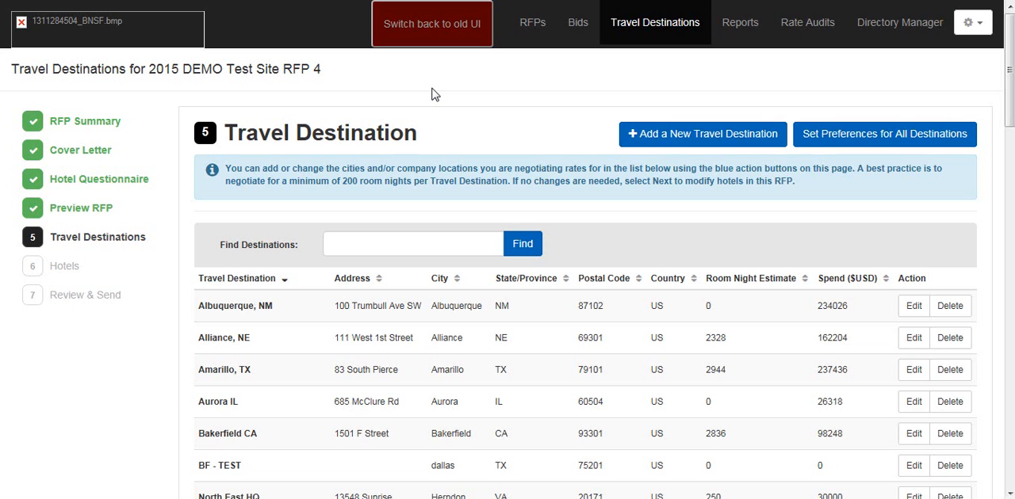
Step: Start a new travel destination named "ARegional Office Chicago" and check the airport selection without using it
{"action": "left_click", "coordinate": [666, 136]}
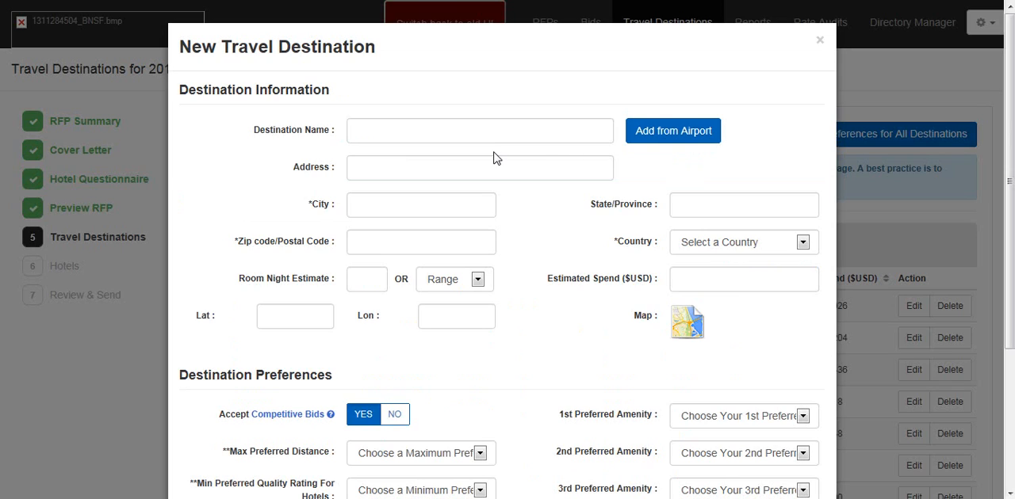
{"action": "left_click", "coordinate": [402, 127]}
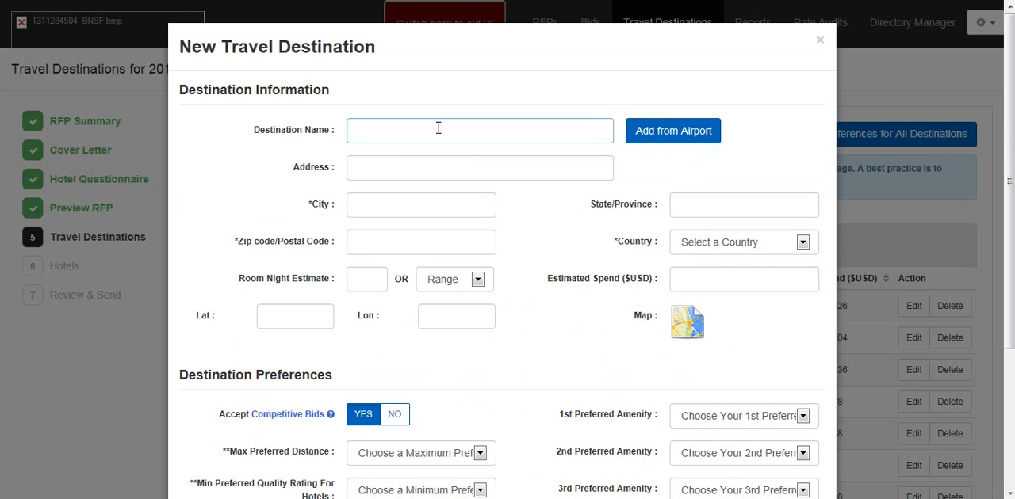
{"action": "type", "text": "ARe"}
{"action": "key", "text": "BackSpace"}
{"action": "type", "text": "egional Office Chica"}
{"action": "key", "text": "BackSpace"}
{"action": "key", "text": "BackSpace"}
{"action": "type", "text": "cago"}
{"action": "left_click", "coordinate": [694, 134]}
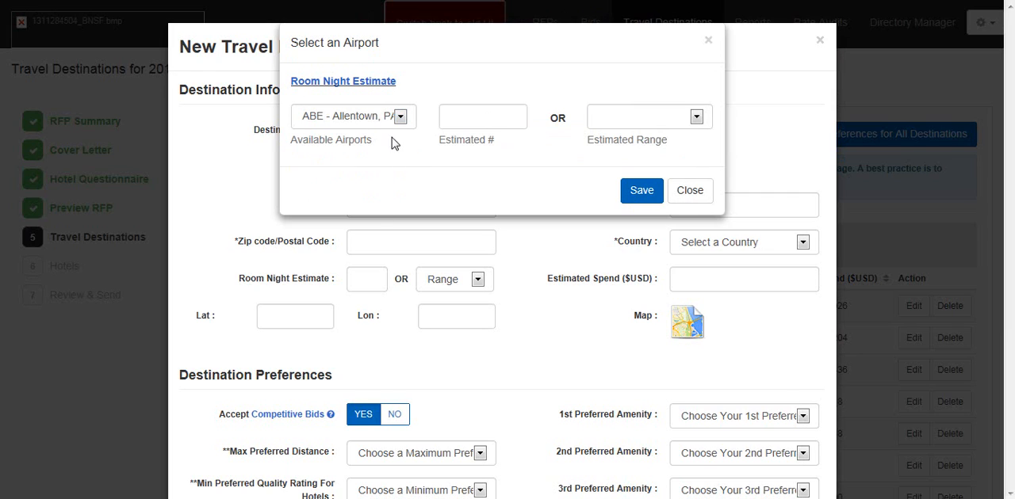
{"action": "left_click", "coordinate": [690, 191]}
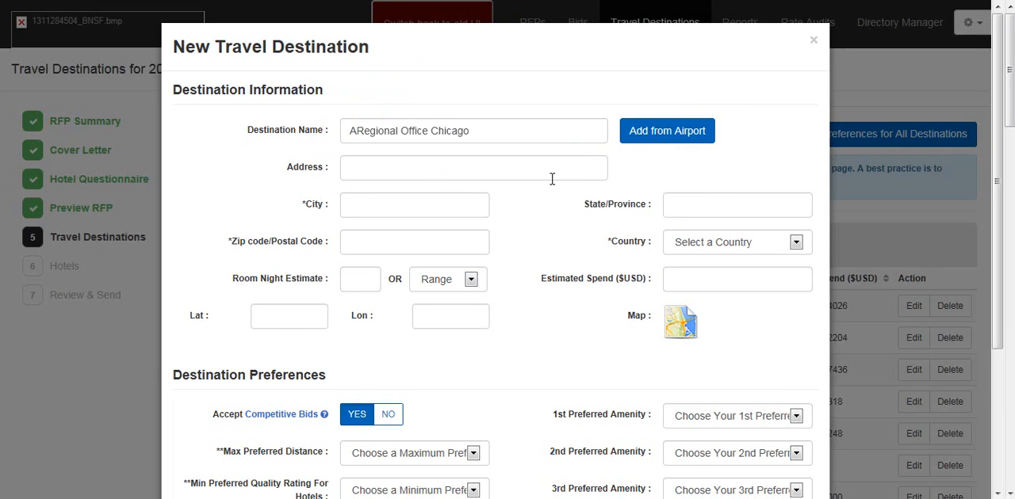
Step: Enter the new destination's street address, with Chicago as the city and IL as the state
{"action": "left_click", "coordinate": [505, 171]}
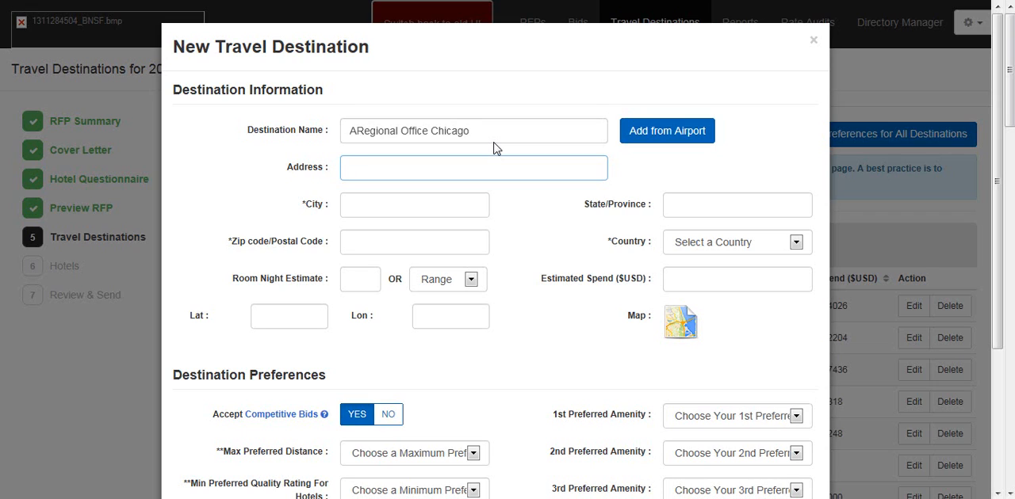
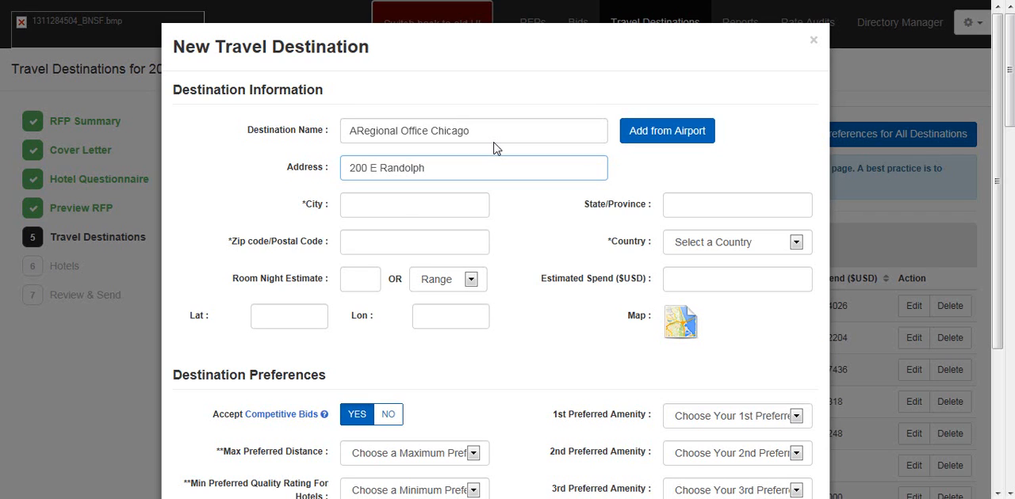
{"action": "left_click", "coordinate": [401, 200]}
{"action": "type", "text": "Ch"}
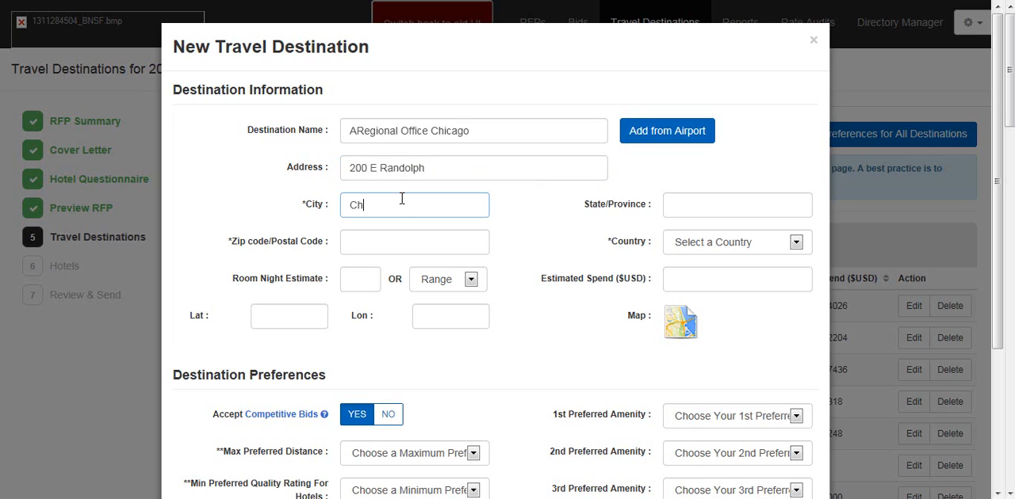
{"action": "type", "text": "icago"}
{"action": "left_click", "coordinate": [717, 201]}
{"action": "type", "text": "IL"}
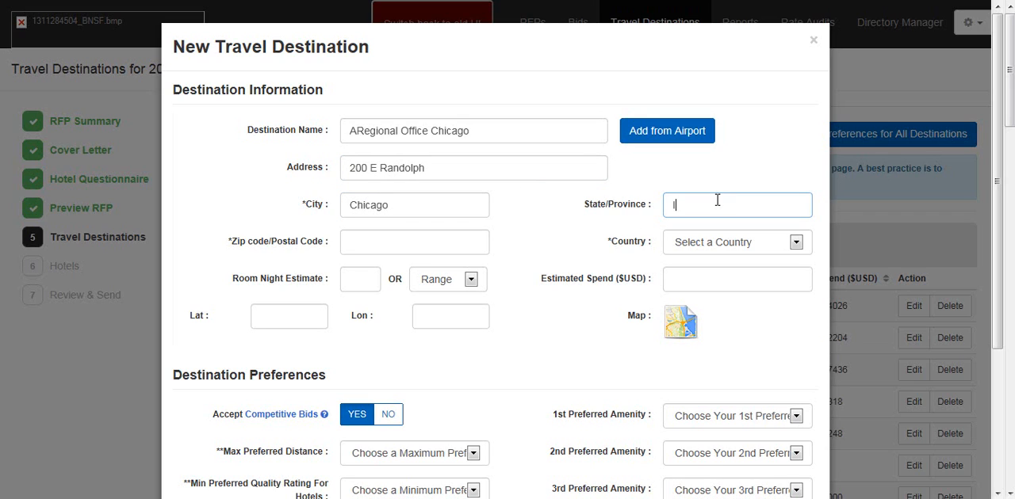
Step: Fill in the new destination's postal code and set its country to United States
{"action": "left_click", "coordinate": [423, 241]}
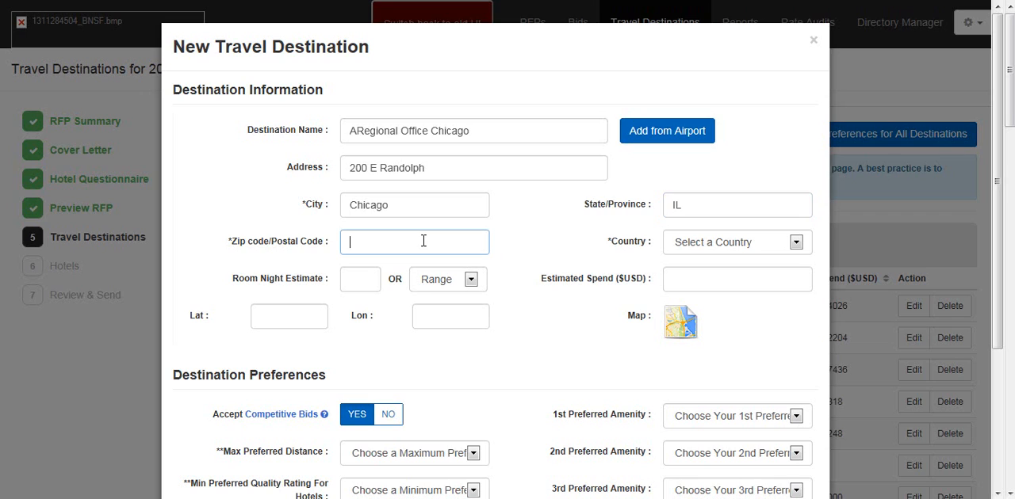
{"action": "type", "text": "60601"}
{"action": "left_click", "coordinate": [791, 245]}
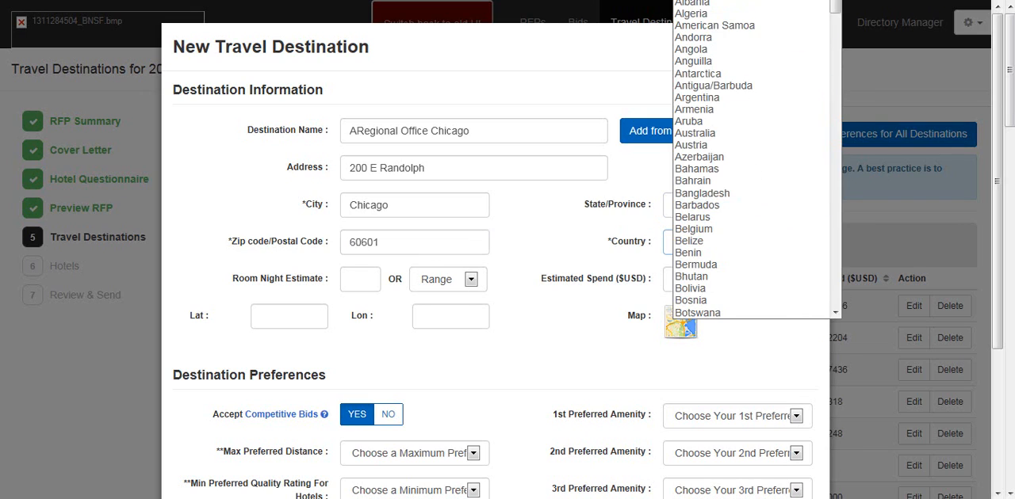
{"action": "left_click", "coordinate": [706, 2]}
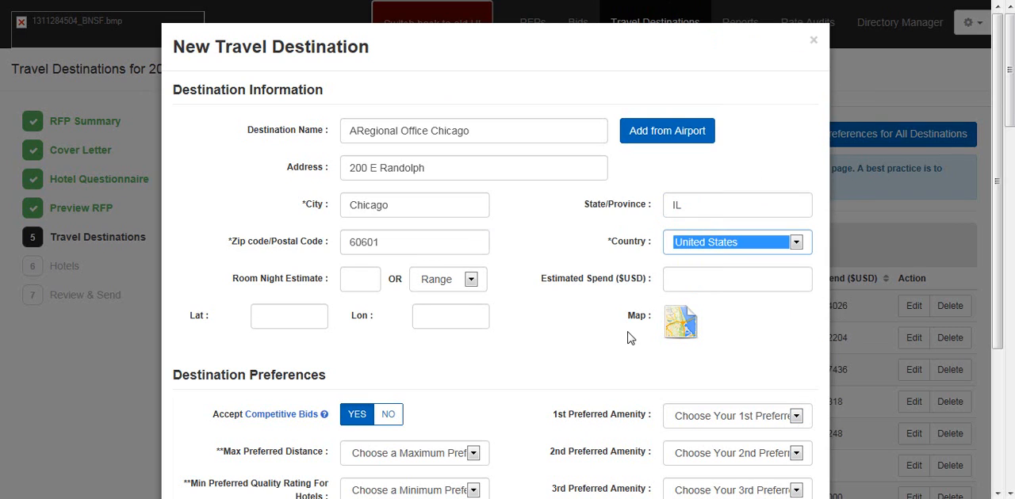
Step: Set the new destination's room night estimate to the 601-700 range, leaving the estimated spend blank
{"action": "left_click", "coordinate": [360, 282]}
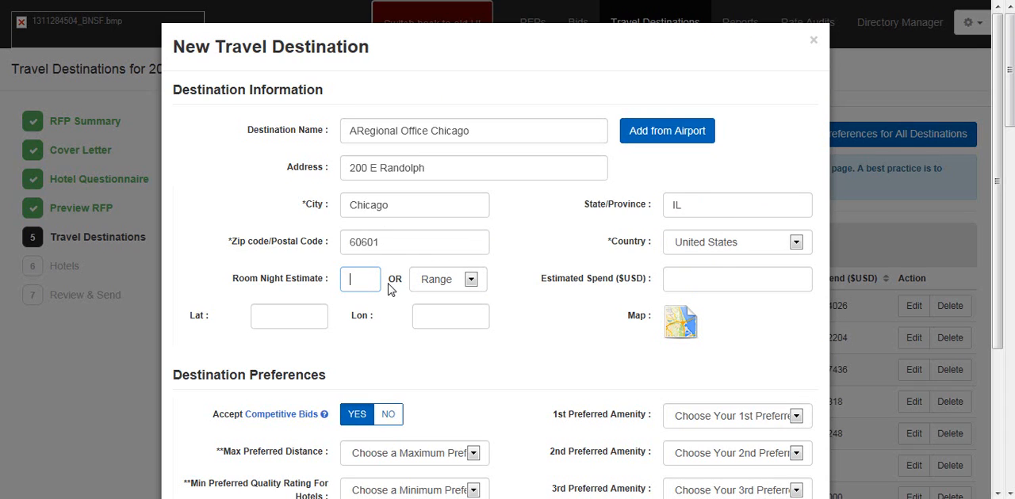
{"action": "left_click", "coordinate": [471, 279]}
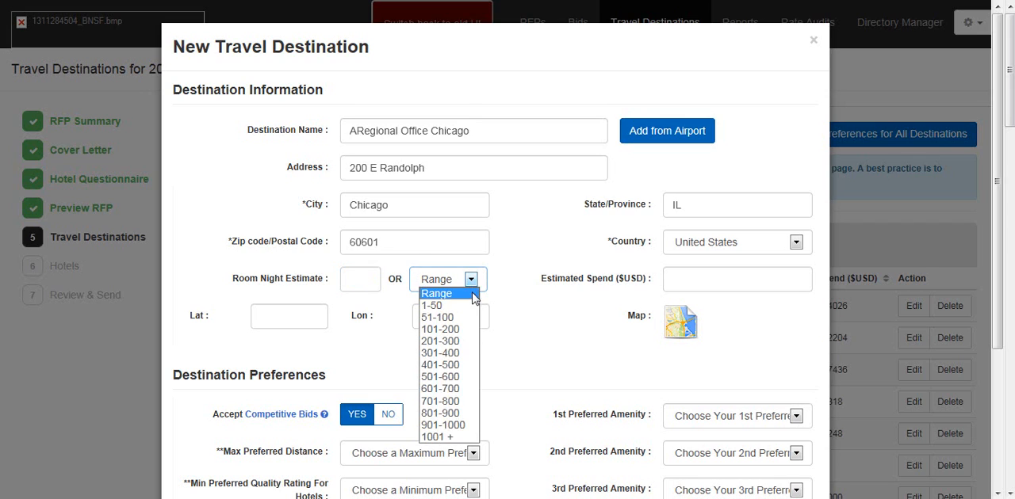
{"action": "left_click", "coordinate": [463, 388]}
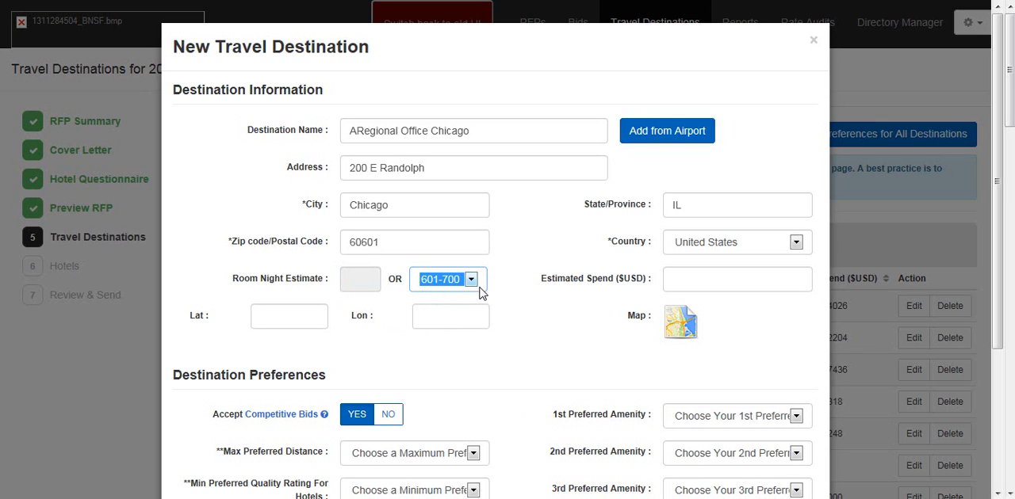
{"action": "left_click", "coordinate": [690, 284]}
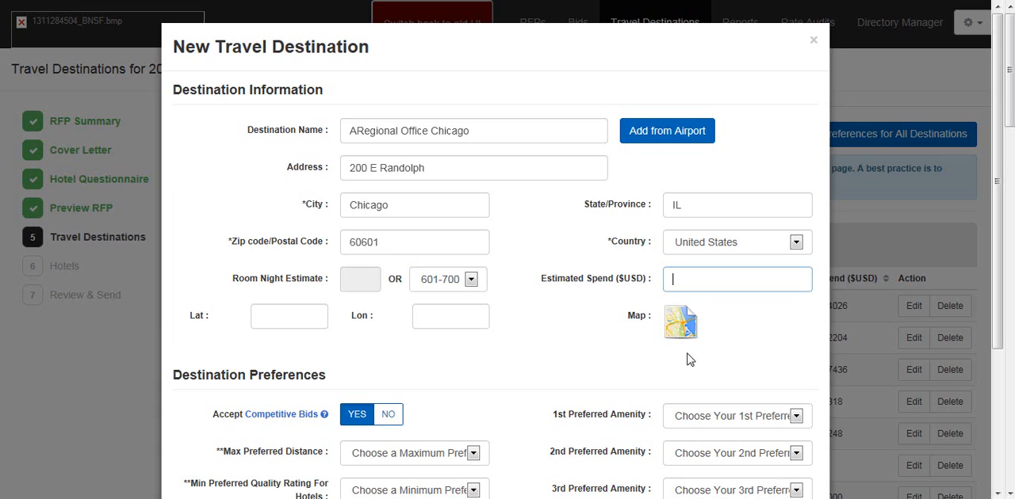
Step: Open the destination's map, zoom out to examine the area around the marker, and close the map
{"action": "scroll", "coordinate": [619, 351], "scroll_direction": "down", "scroll_amount": 1}
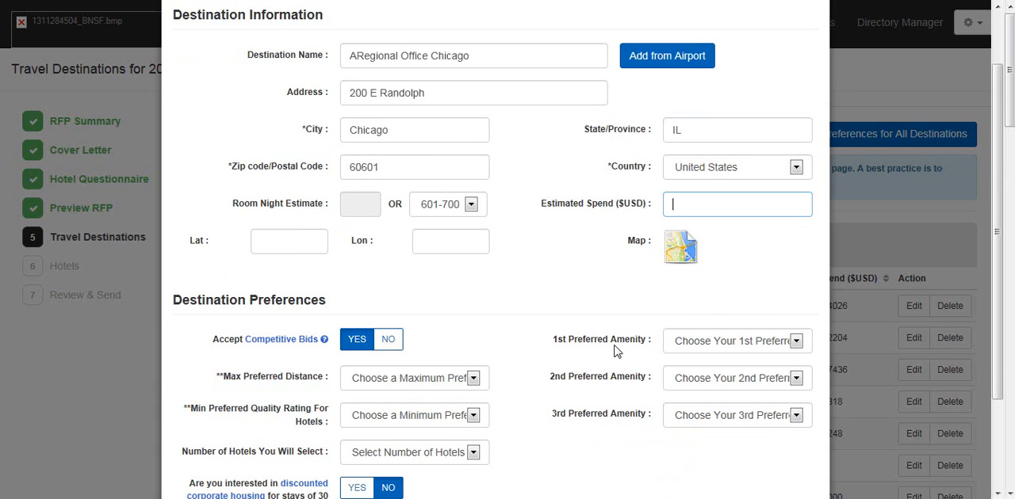
{"action": "left_click", "coordinate": [681, 250]}
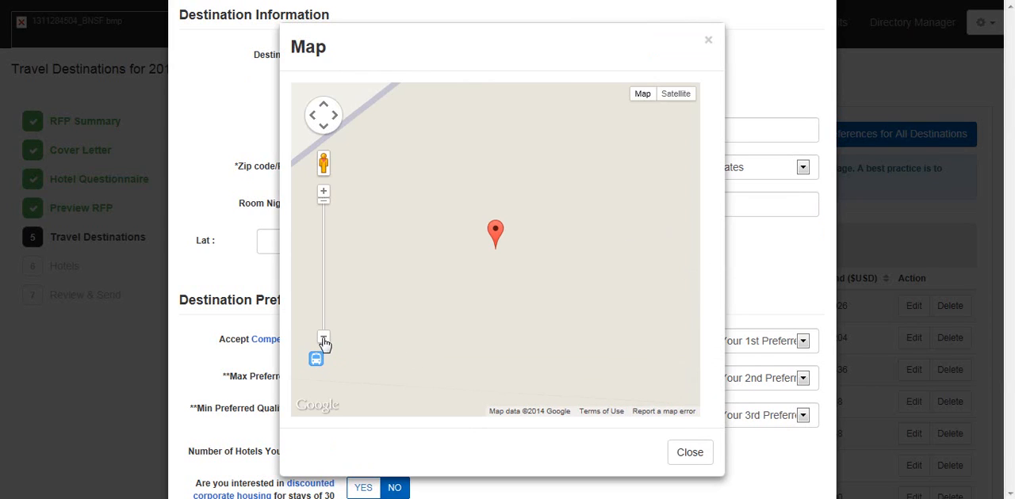
{"action": "left_click", "coordinate": [324, 339]}
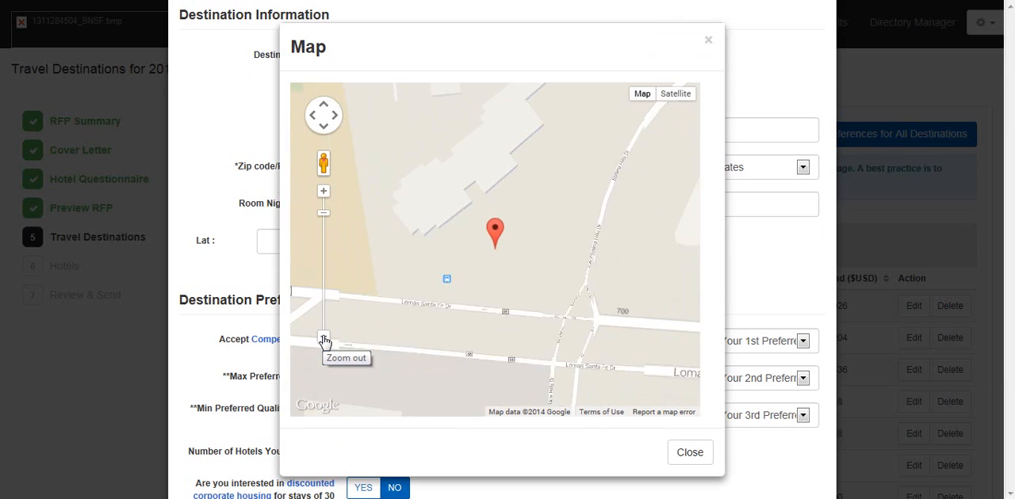
{"action": "left_click", "coordinate": [324, 339]}
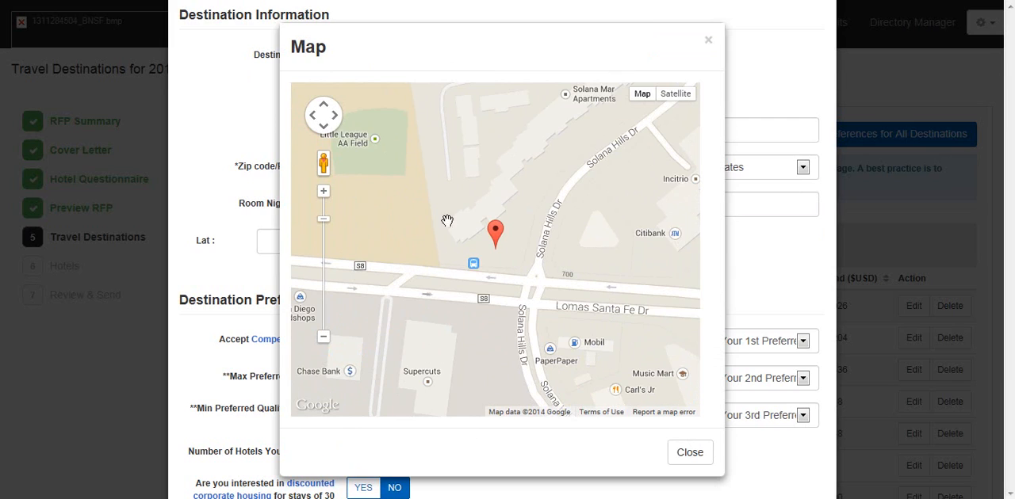
{"action": "left_click", "coordinate": [690, 454]}
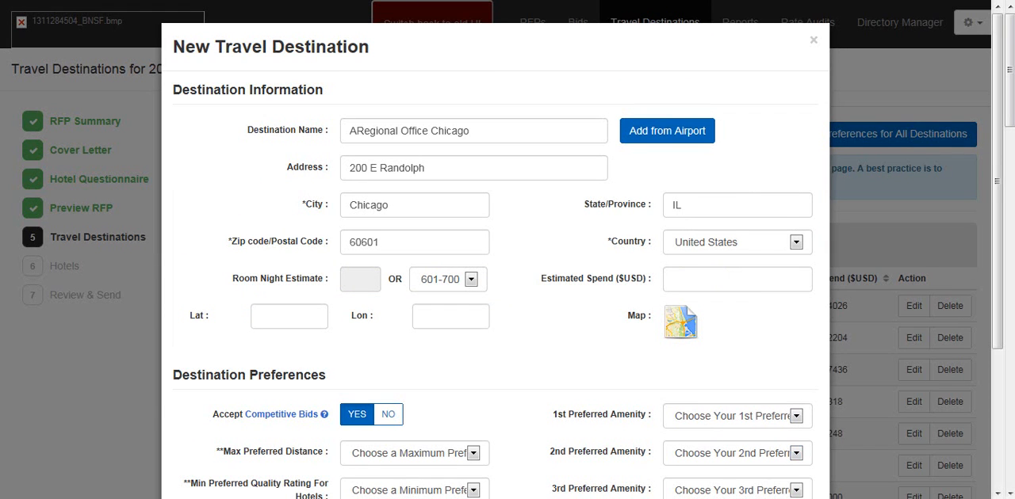
Step: Set the maximum preferred distance to less than 5 miles away and the minimum hotel quality rating to 3 stars or better
{"action": "scroll", "coordinate": [997, 136], "scroll_direction": "down", "scroll_amount": 1}
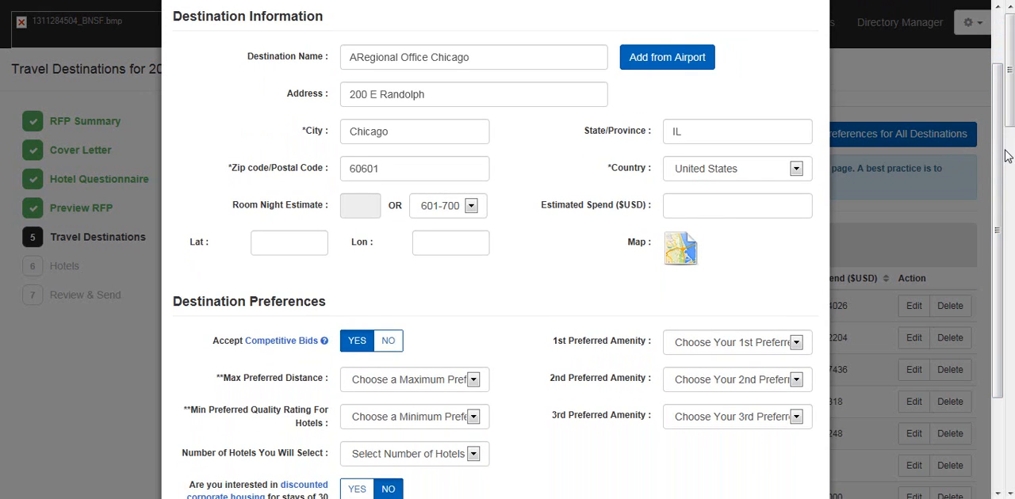
{"action": "scroll", "coordinate": [999, 174], "scroll_direction": "down", "scroll_amount": 1}
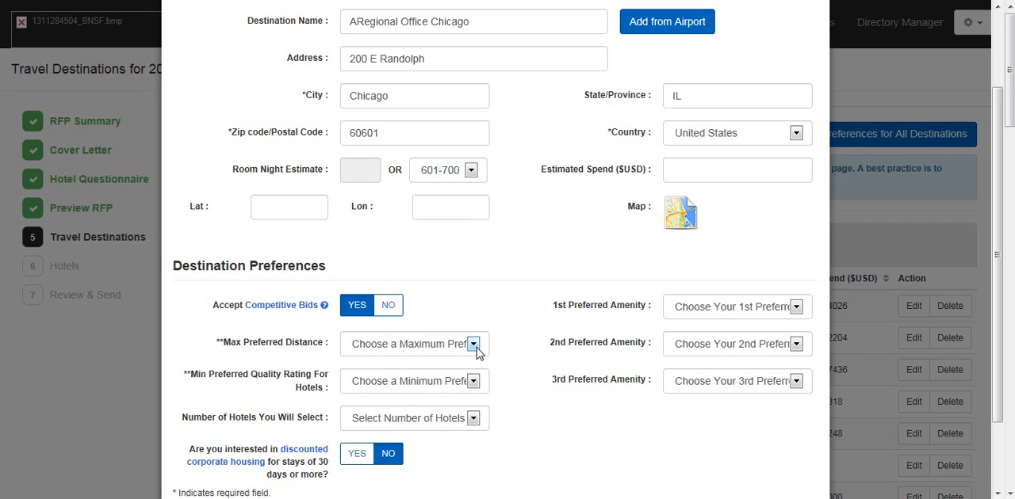
{"action": "left_click", "coordinate": [473, 346]}
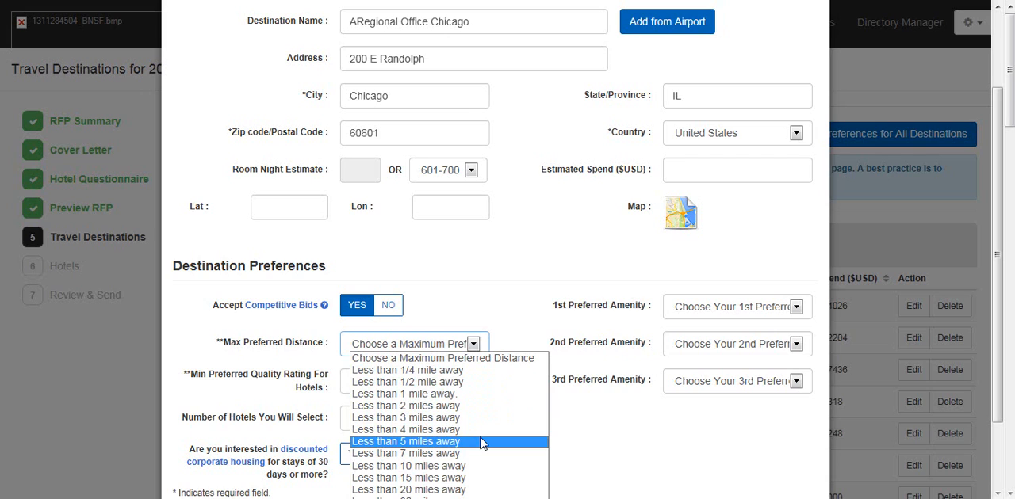
{"action": "left_click", "coordinate": [481, 443]}
{"action": "left_click", "coordinate": [474, 383]}
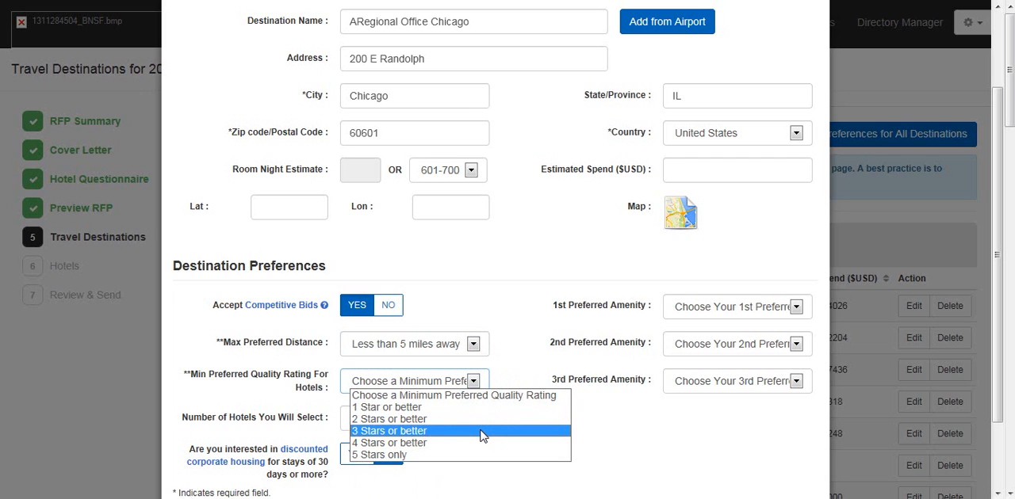
{"action": "left_click", "coordinate": [482, 432]}
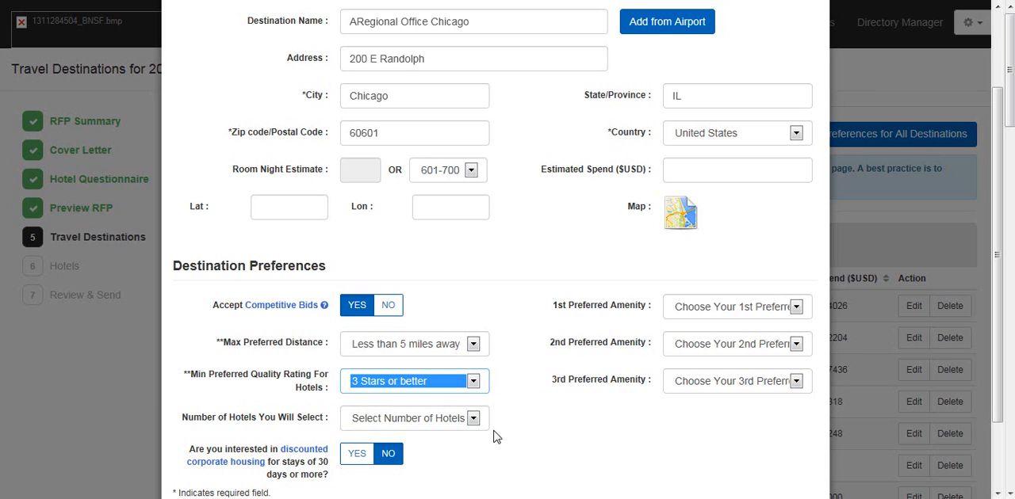
Step: Set the number of hotels to select to 2 Hotels and answer yes to discounted corporate housing for long stays
{"action": "left_click", "coordinate": [473, 418]}
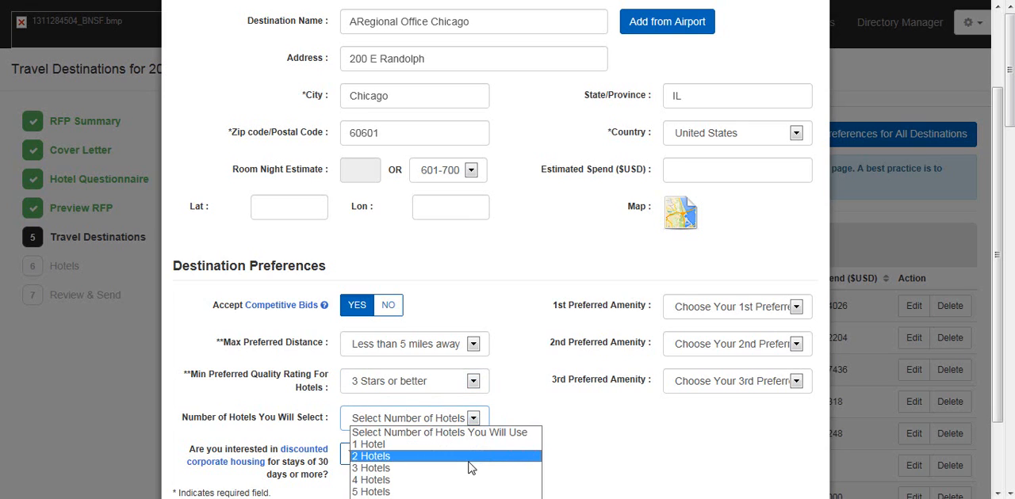
{"action": "left_click", "coordinate": [472, 456]}
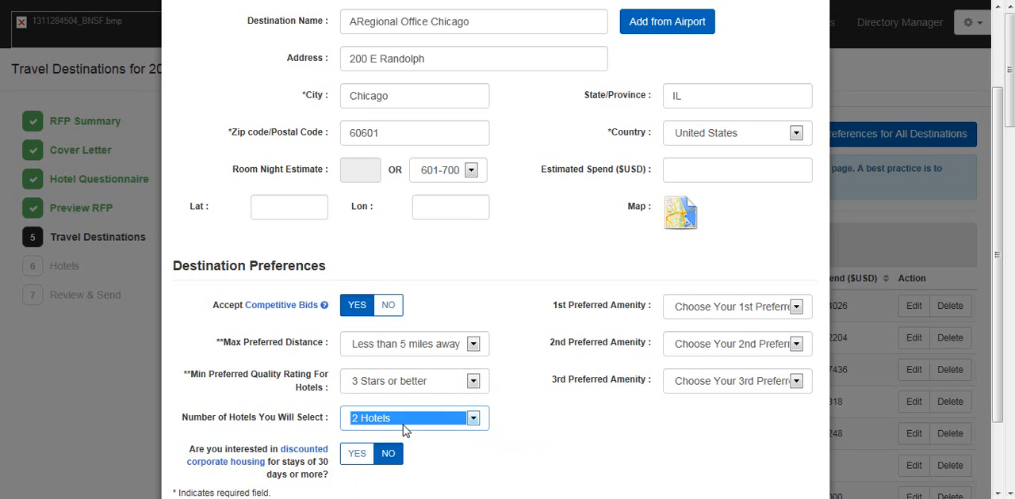
{"action": "left_click", "coordinate": [353, 453]}
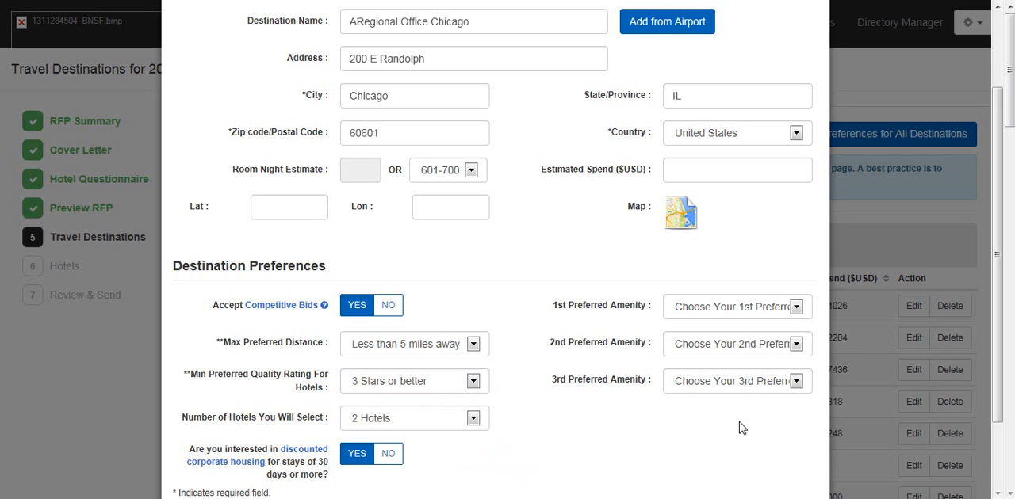
Step: Choose Highspeed Internet, Airport shuttle and Continental Breakfast as the first, second and third preferred amenities
{"action": "left_click", "coordinate": [798, 314]}
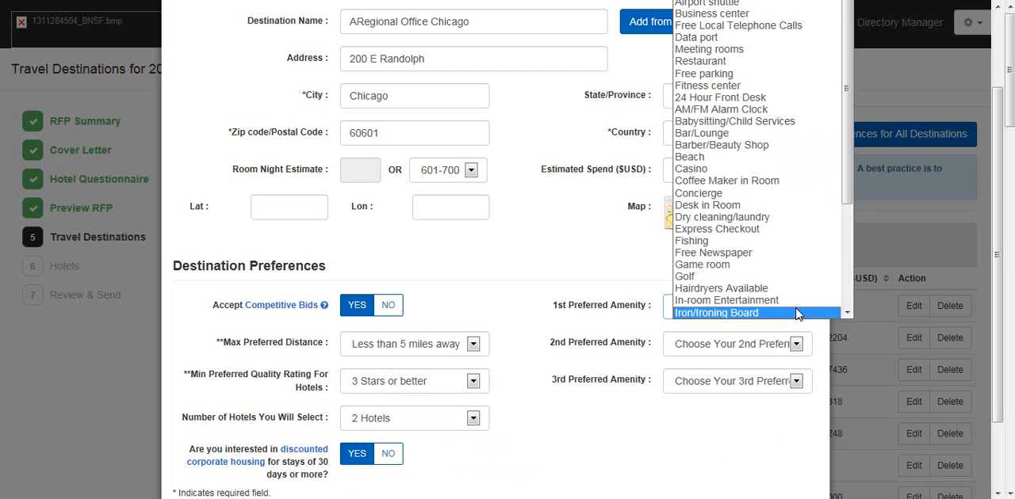
{"action": "left_click", "coordinate": [728, 0]}
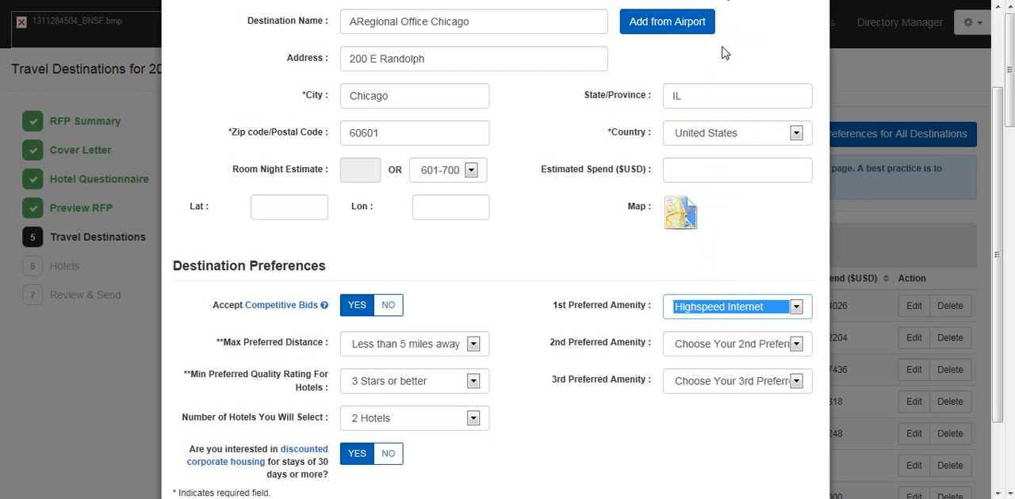
{"action": "left_click", "coordinate": [795, 349]}
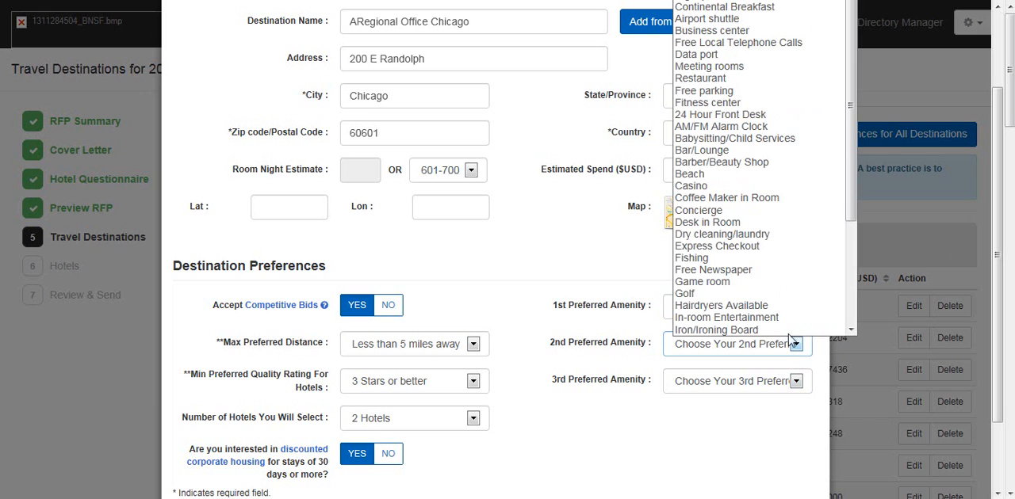
{"action": "left_click", "coordinate": [762, 18]}
{"action": "left_click", "coordinate": [796, 381]}
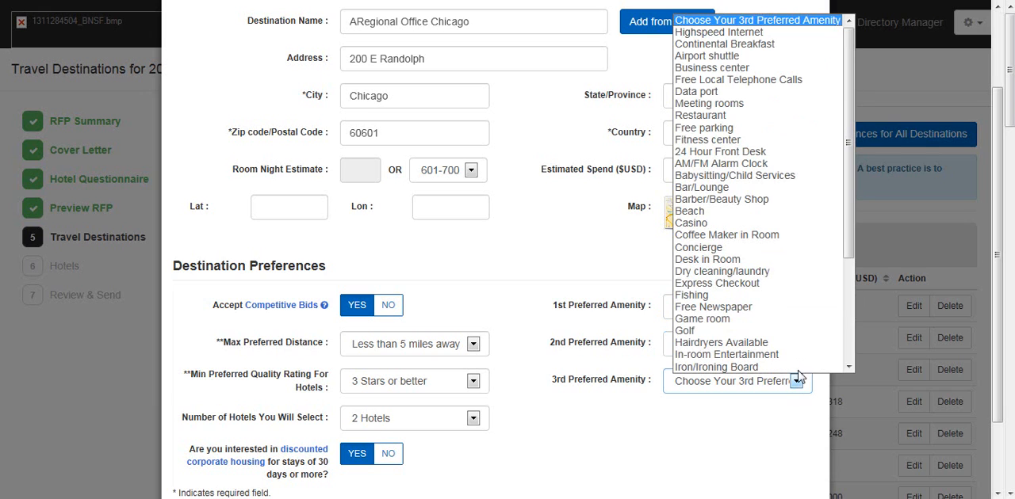
{"action": "left_click", "coordinate": [761, 43]}
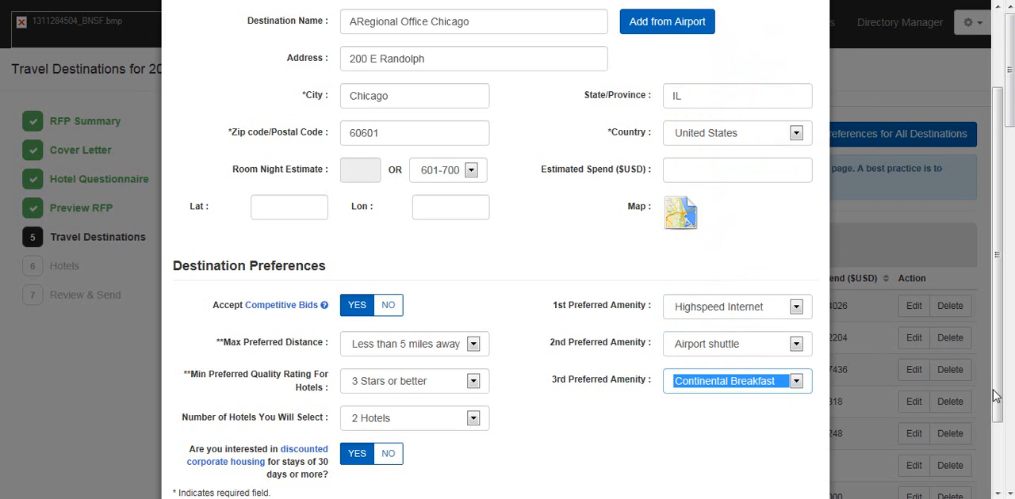
Step: Add the completed Chicago office destination to the RFP and dismiss the confirmation message
{"action": "left_click_drag", "start_coordinate": [997, 394], "coordinate": [1005, 461]}
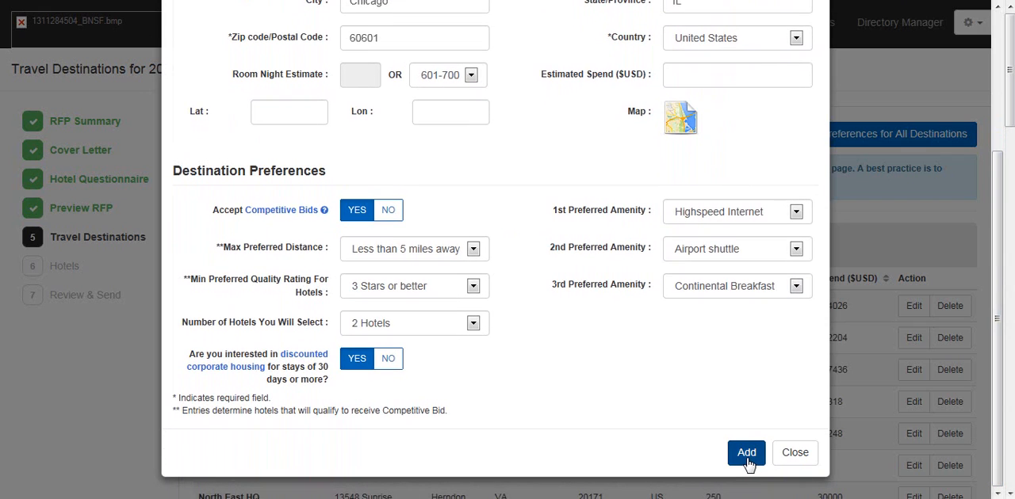
{"action": "left_click", "coordinate": [747, 463]}
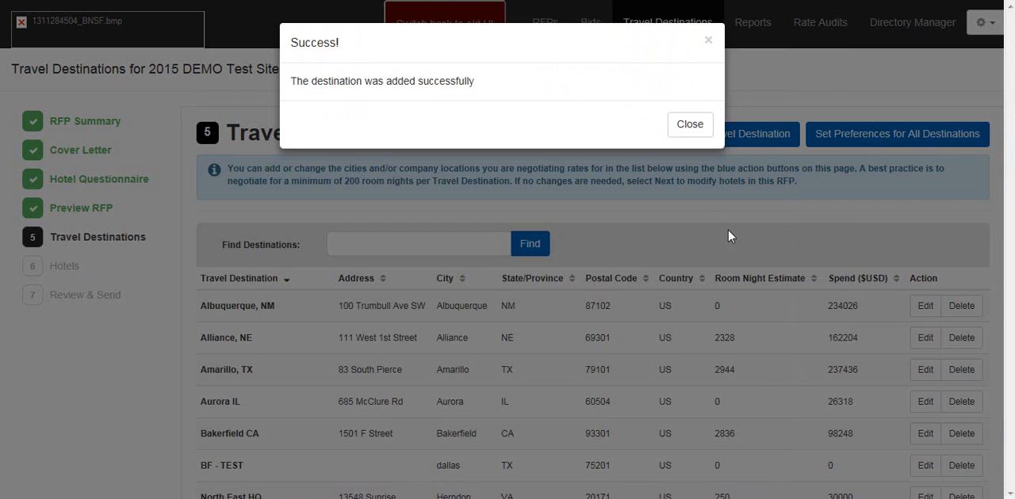
{"action": "left_click", "coordinate": [700, 131]}
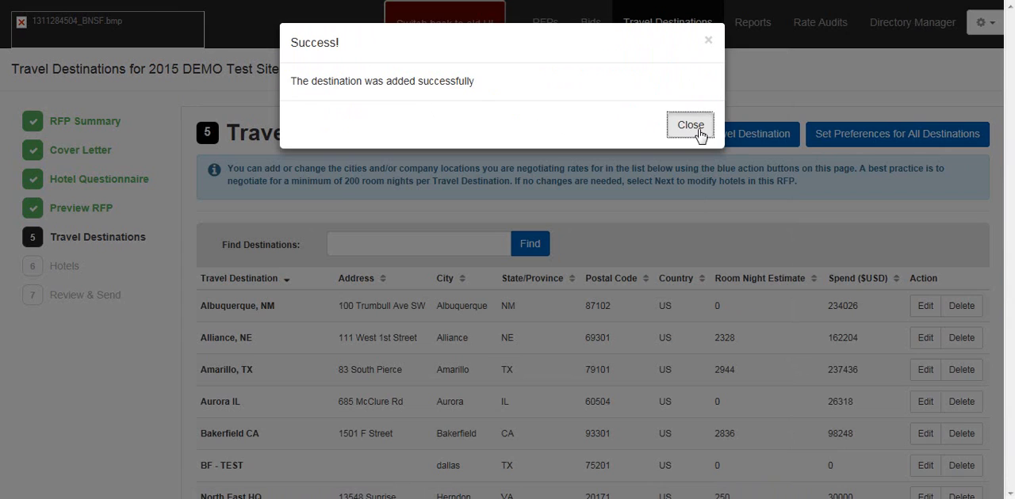
{"action": "scroll", "coordinate": [594, 327], "scroll_direction": "down", "scroll_amount": 2}
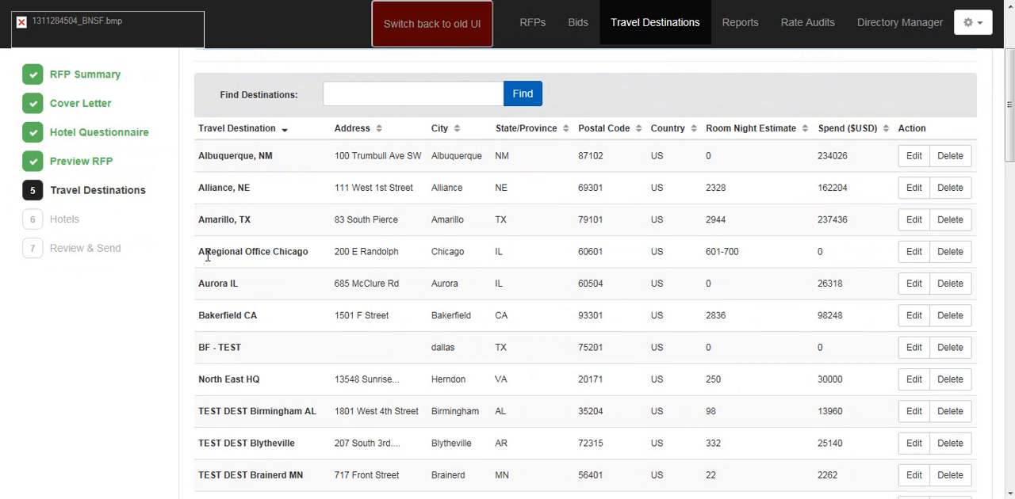
Step: Look over the preferences that can be set for all destinations, and close them without saving
{"action": "scroll", "coordinate": [730, 337], "scroll_direction": "up", "scroll_amount": 2}
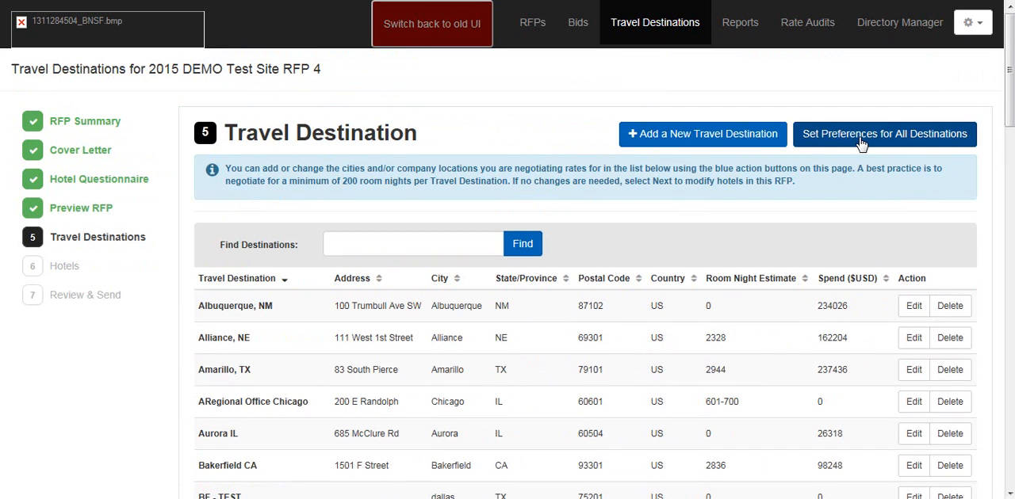
{"action": "left_click", "coordinate": [862, 141]}
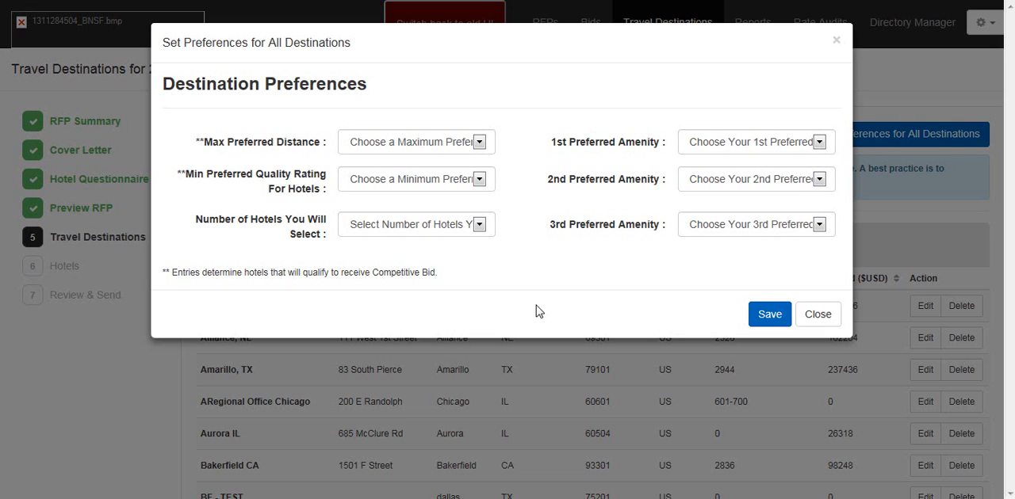
{"action": "left_click", "coordinate": [818, 315]}
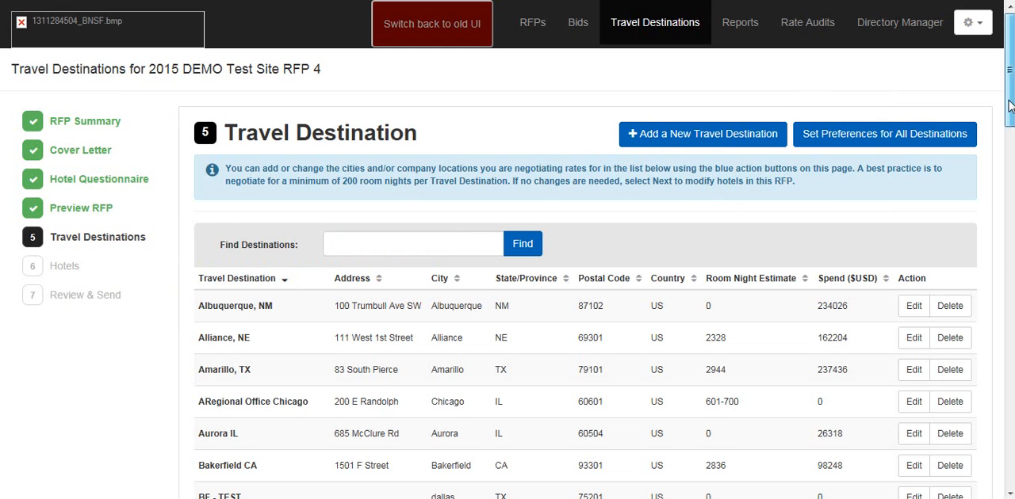
Step: Run the destination search without a search term and place the cursor in the empty search field
{"action": "left_click_drag", "start_coordinate": [1009, 105], "coordinate": [1009, 139]}
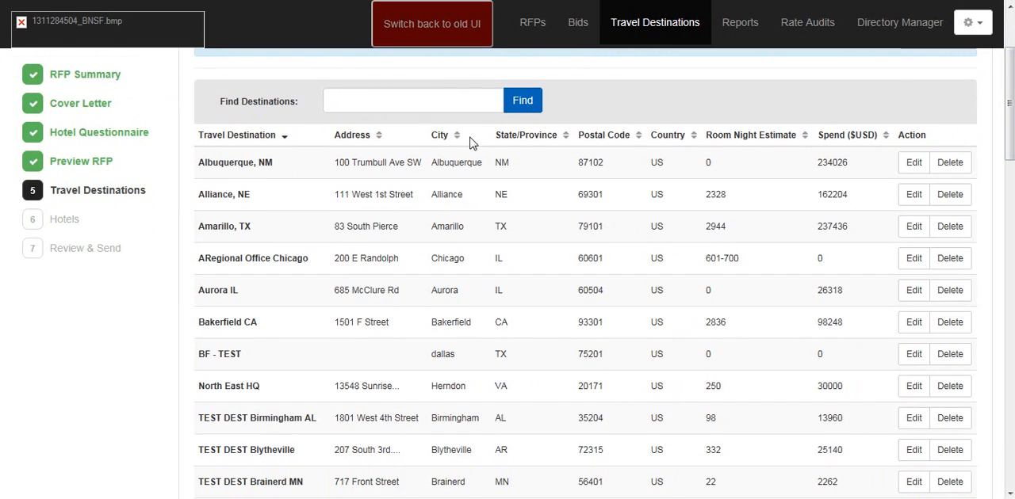
{"action": "left_click", "coordinate": [528, 109]}
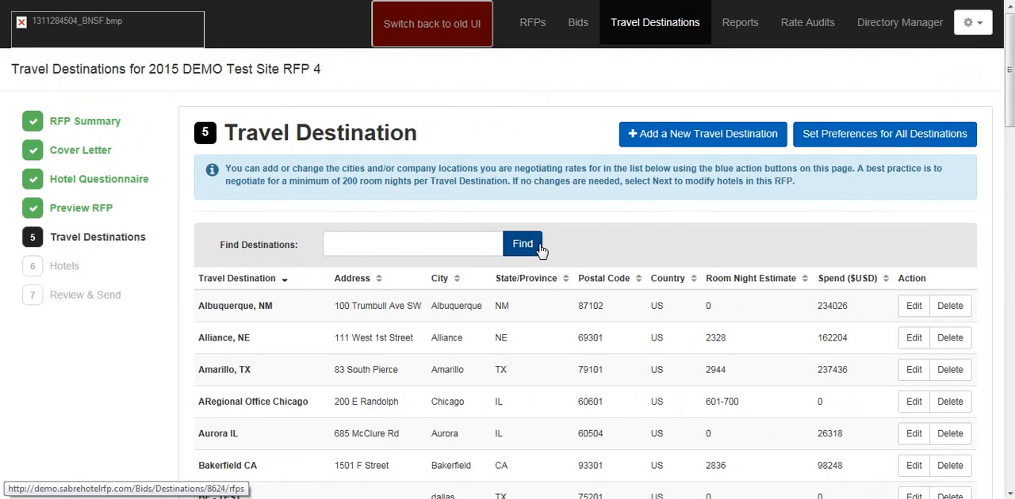
{"action": "left_click", "coordinate": [363, 246]}
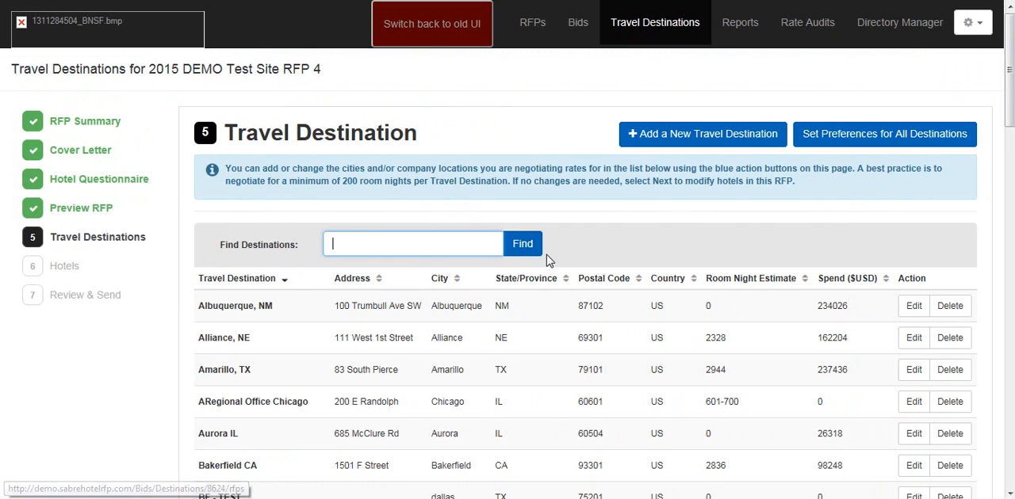
Step: Browse the travel destinations list and open the Albuquerque, NM destination for editing
{"action": "scroll", "coordinate": [659, 231], "scroll_direction": "down", "scroll_amount": 1}
{"action": "scroll", "coordinate": [686, 244], "scroll_direction": "down", "scroll_amount": 1}
{"action": "scroll", "coordinate": [686, 244], "scroll_direction": "down", "scroll_amount": 1}
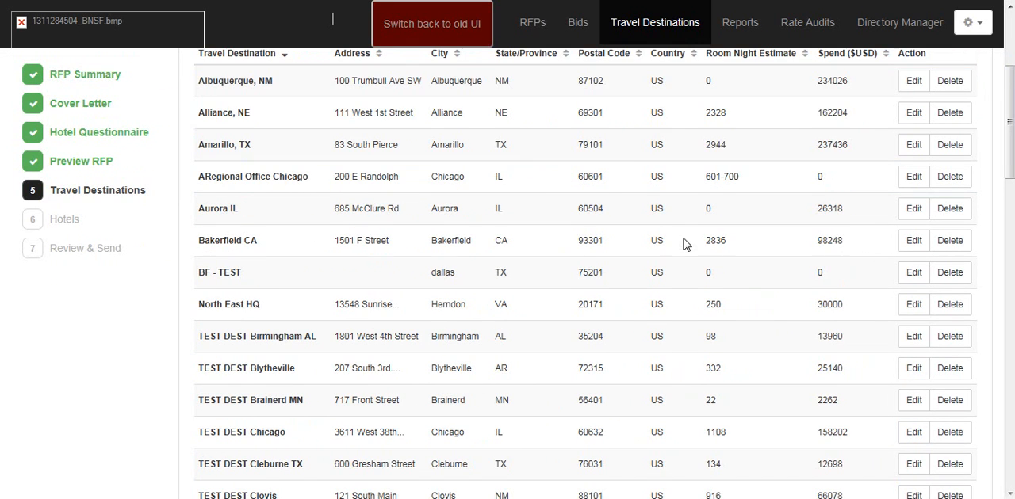
{"action": "scroll", "coordinate": [670, 238], "scroll_direction": "up", "scroll_amount": 1}
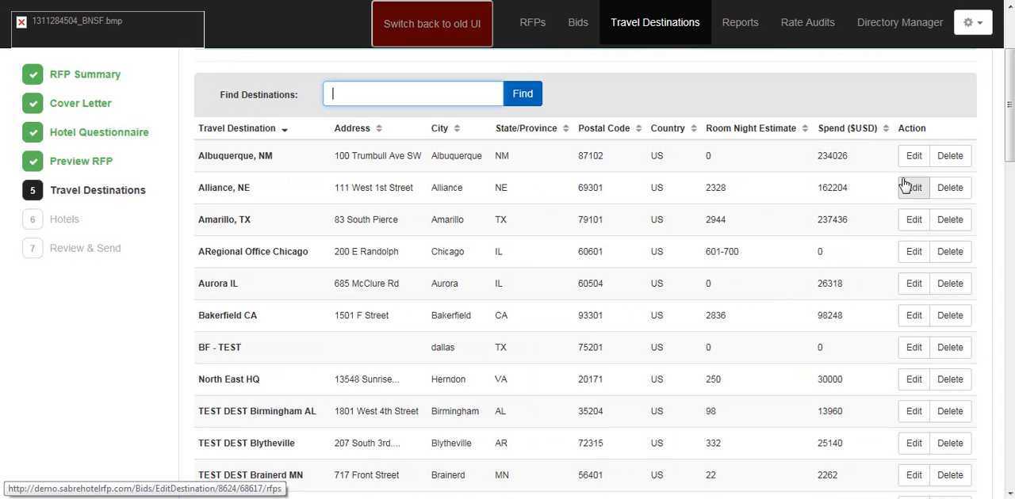
{"action": "left_click", "coordinate": [914, 156]}
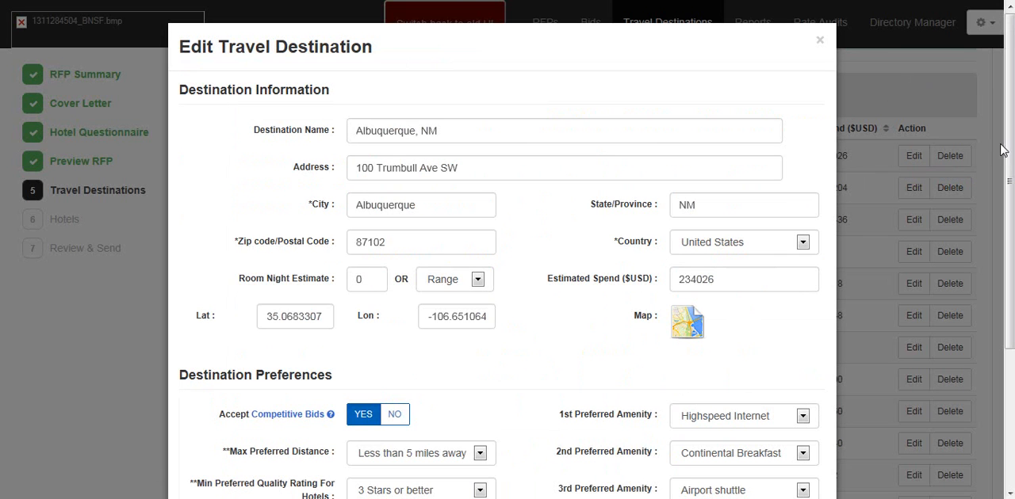
Step: Save the Albuquerque, NM destination with its existing details and preferences, and dismiss the confirmation message
{"action": "scroll", "coordinate": [914, 164], "scroll_direction": "down", "scroll_amount": 1}
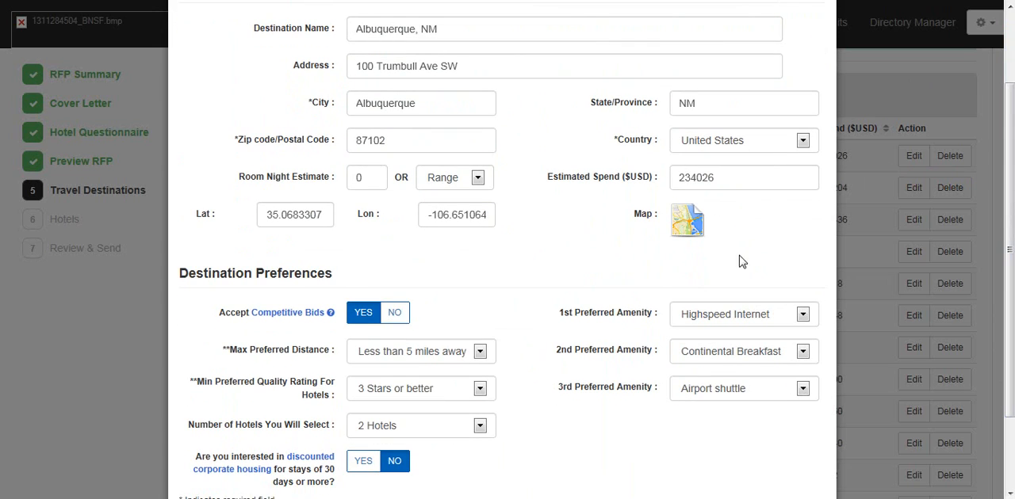
{"action": "scroll", "coordinate": [811, 430], "scroll_direction": "down", "scroll_amount": 1}
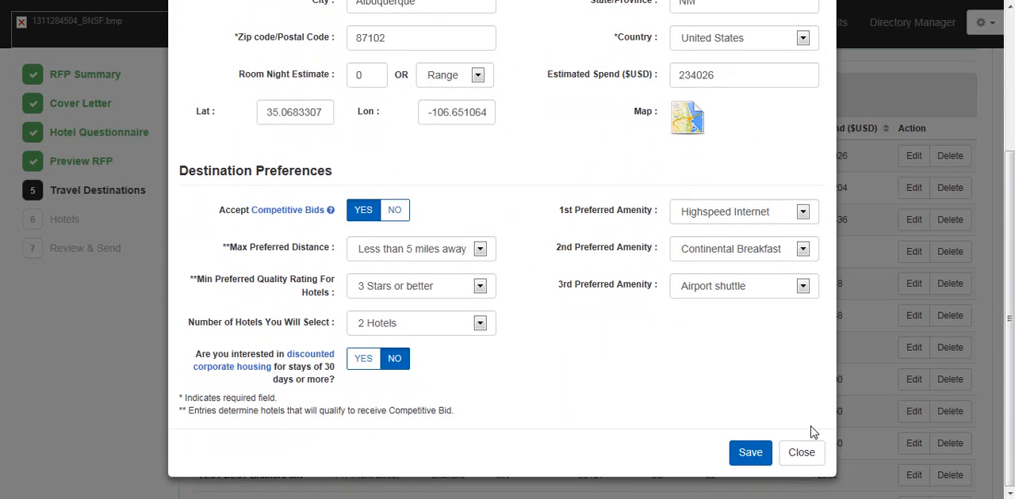
{"action": "left_click", "coordinate": [745, 454]}
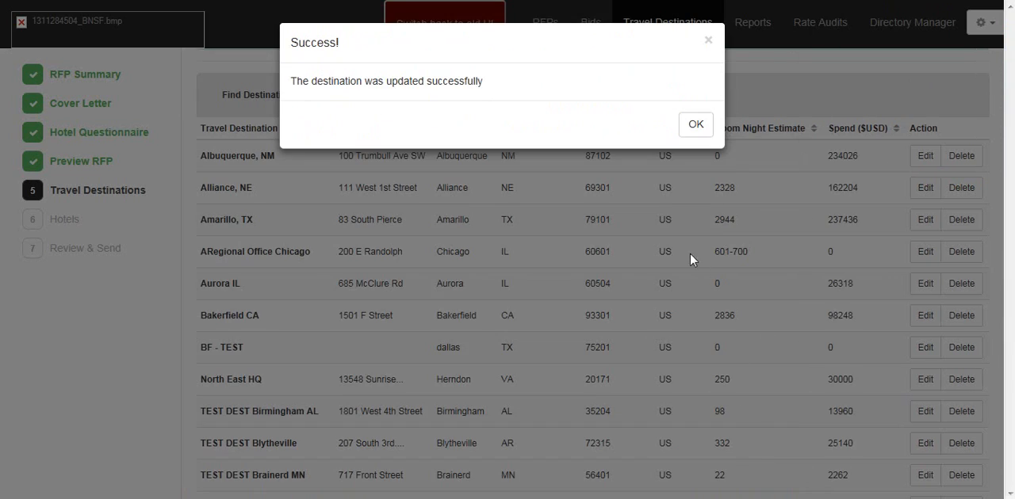
{"action": "left_click", "coordinate": [697, 125]}
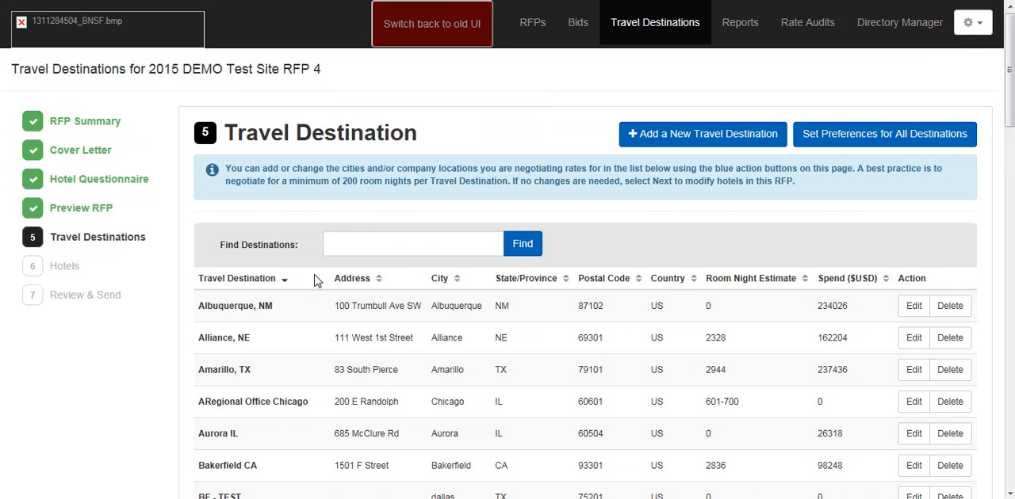
Step: Delete the Alliance, NE destination from the RFP without reassigning its properties to another destination
{"action": "left_click", "coordinate": [956, 339]}
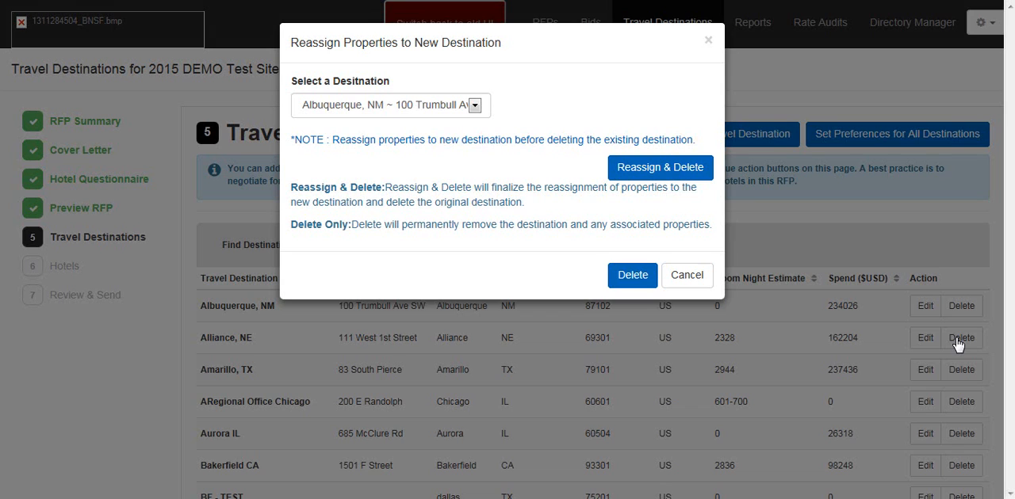
{"action": "left_click", "coordinate": [631, 276]}
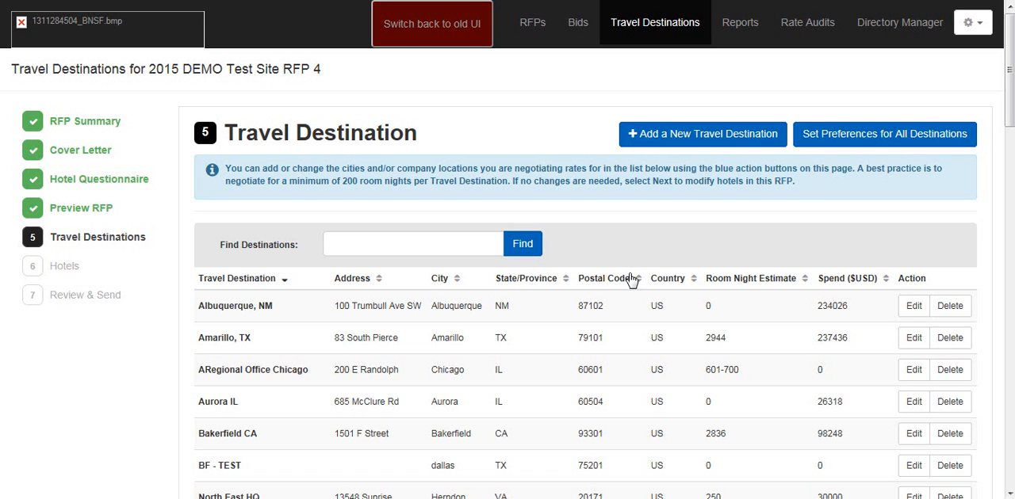
Step: Look over the remaining travel destinations and continue to the Hotels section of the RFP
{"action": "scroll", "coordinate": [790, 352], "scroll_direction": "down", "scroll_amount": 1}
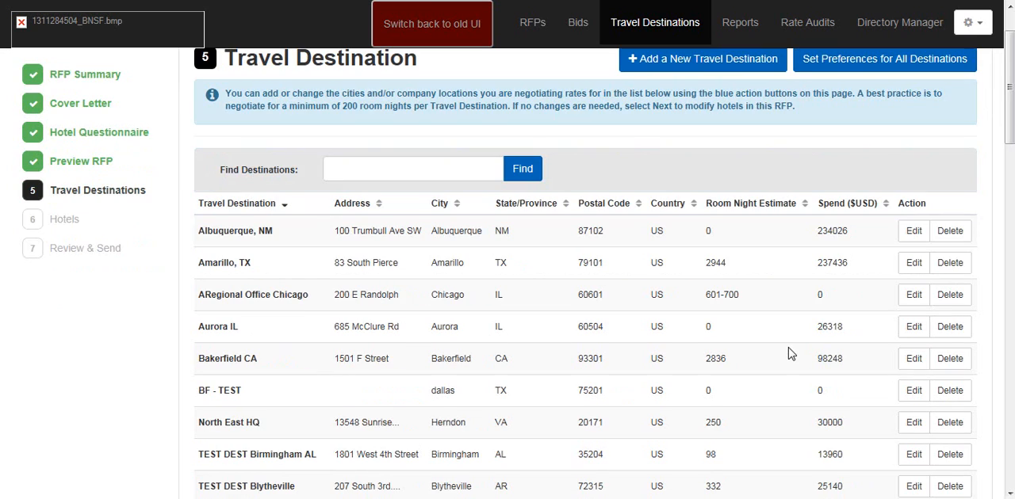
{"action": "scroll", "coordinate": [791, 352], "scroll_direction": "down", "scroll_amount": 1}
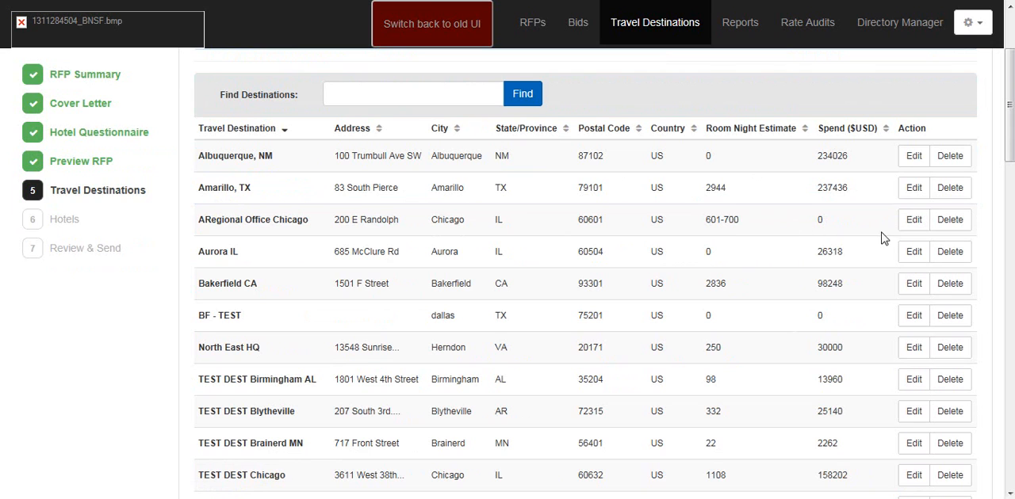
{"action": "left_click_drag", "start_coordinate": [1014, 103], "coordinate": [1011, 81]}
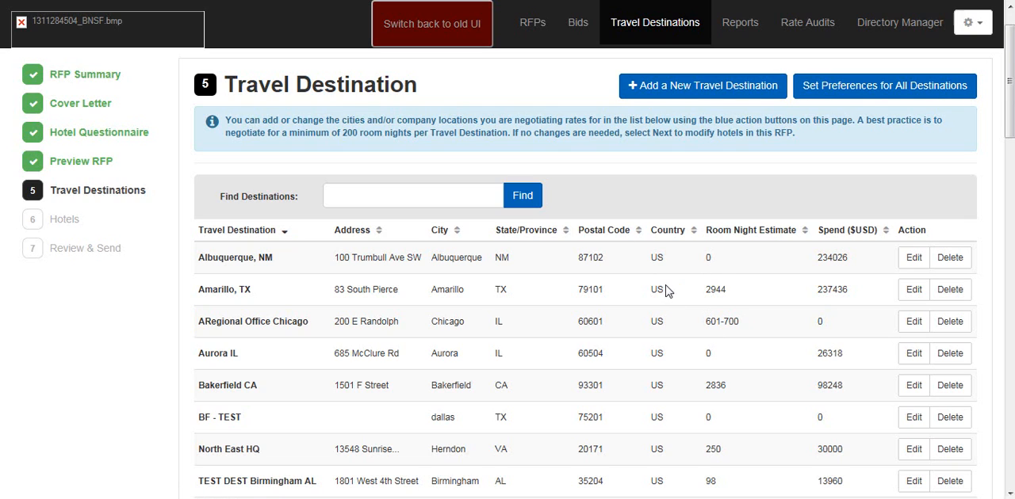
{"action": "scroll", "coordinate": [670, 293], "scroll_direction": "down", "scroll_amount": 1}
{"action": "scroll", "coordinate": [670, 294], "scroll_direction": "up", "scroll_amount": 1}
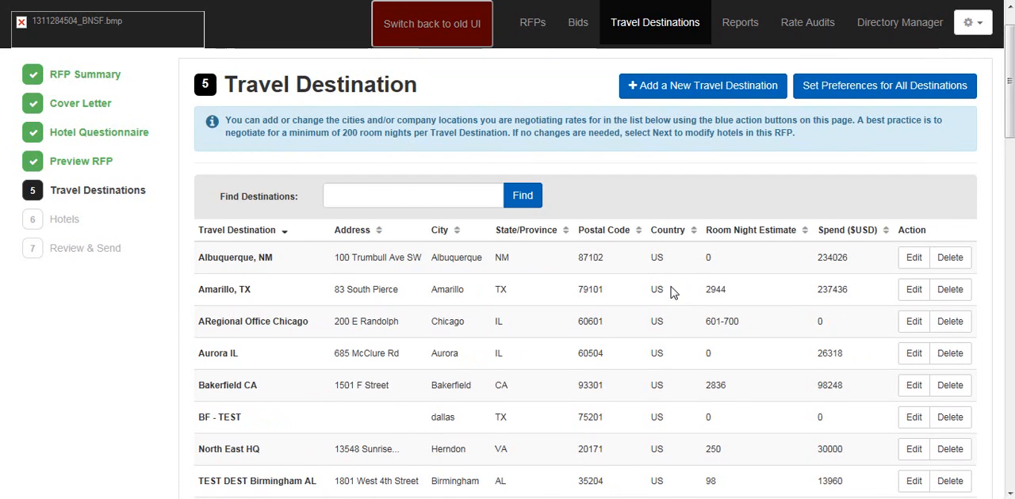
{"action": "scroll", "coordinate": [664, 303], "scroll_direction": "down", "scroll_amount": 1}
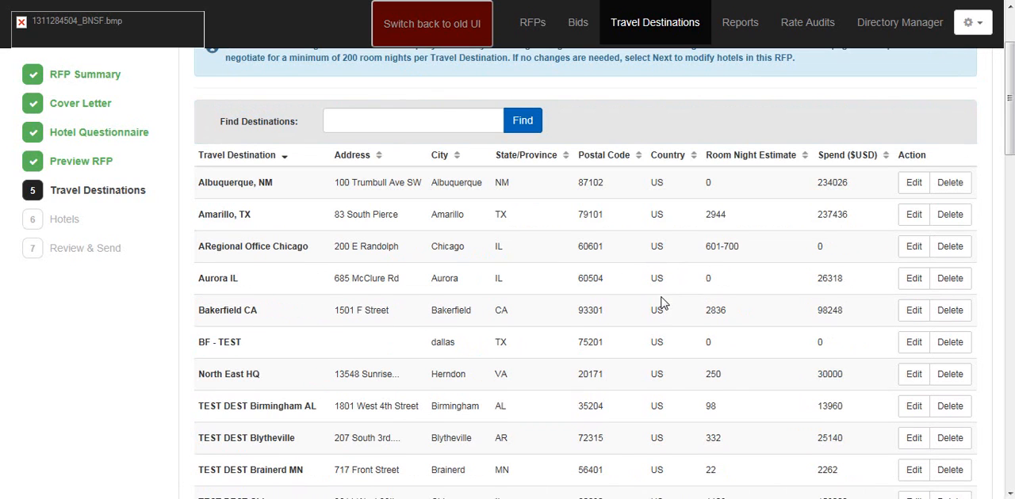
{"action": "scroll", "coordinate": [663, 303], "scroll_direction": "down", "scroll_amount": 2}
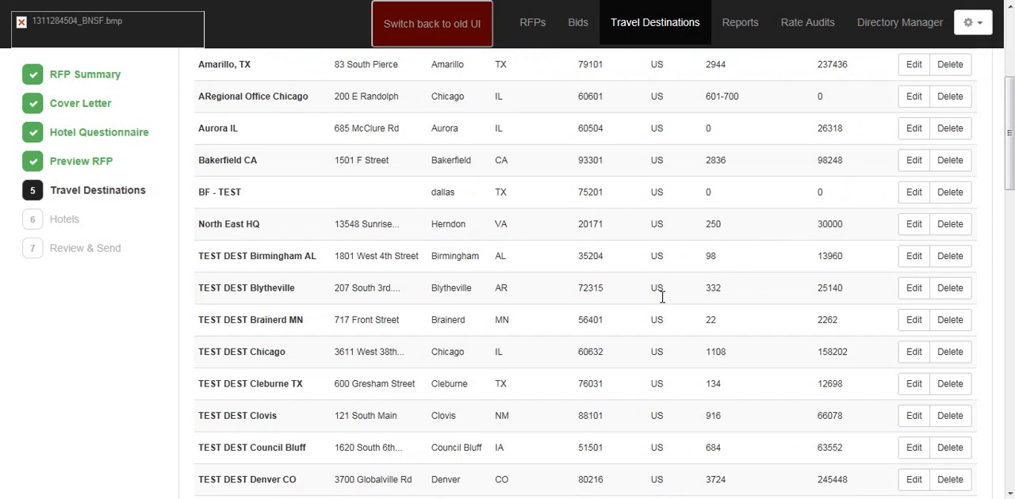
{"action": "scroll", "coordinate": [662, 296], "scroll_direction": "up", "scroll_amount": 3}
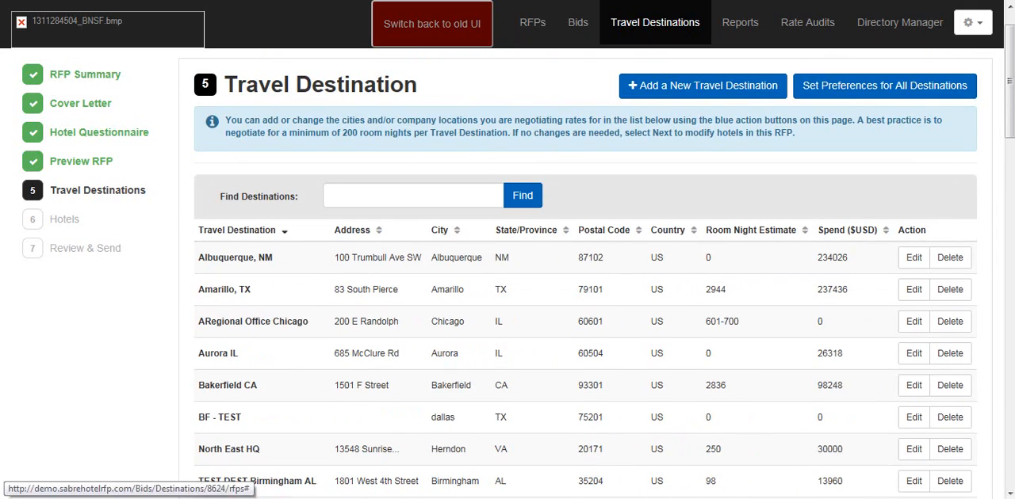
{"action": "left_click_drag", "start_coordinate": [1009, 79], "coordinate": [1009, 428]}
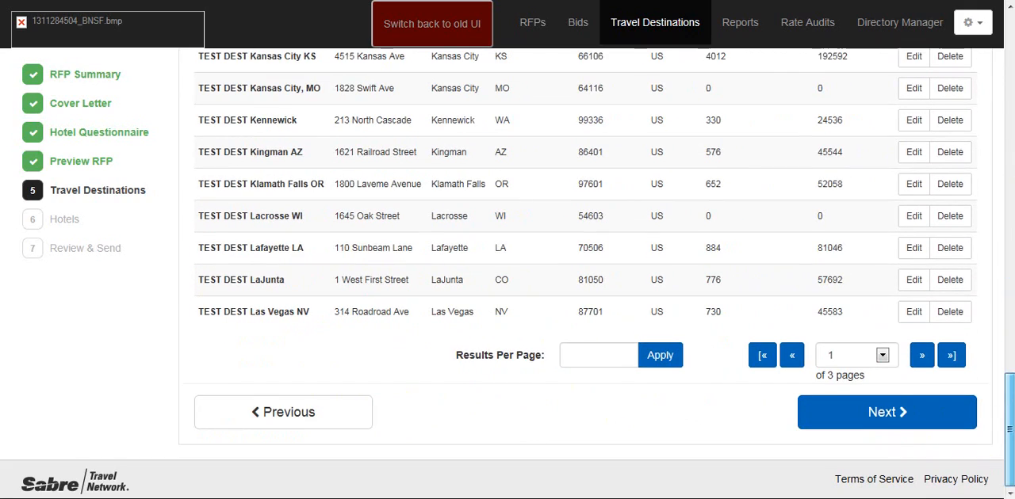
{"action": "left_click", "coordinate": [881, 413]}
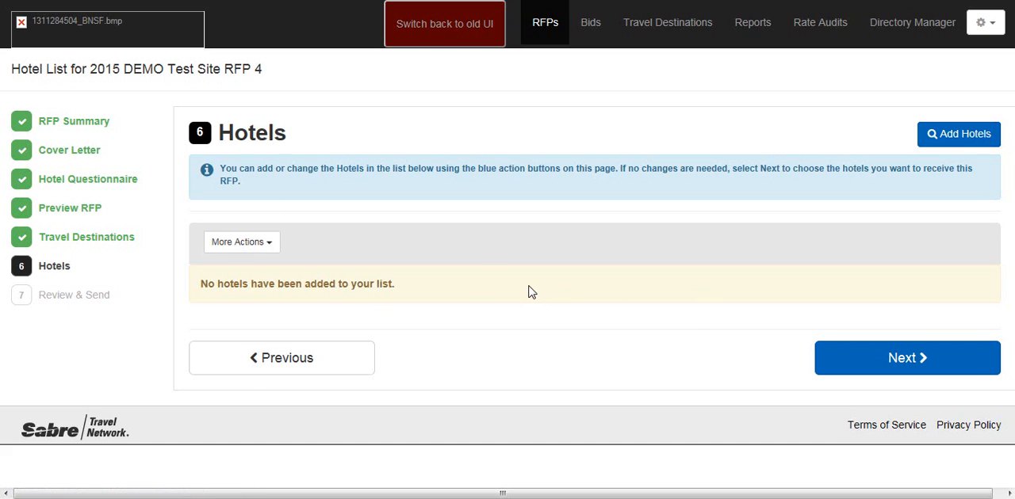
Step: Start adding hotels and search for those less than 5 miles away from the ARegional Office Chicago destination
{"action": "left_click", "coordinate": [938, 134]}
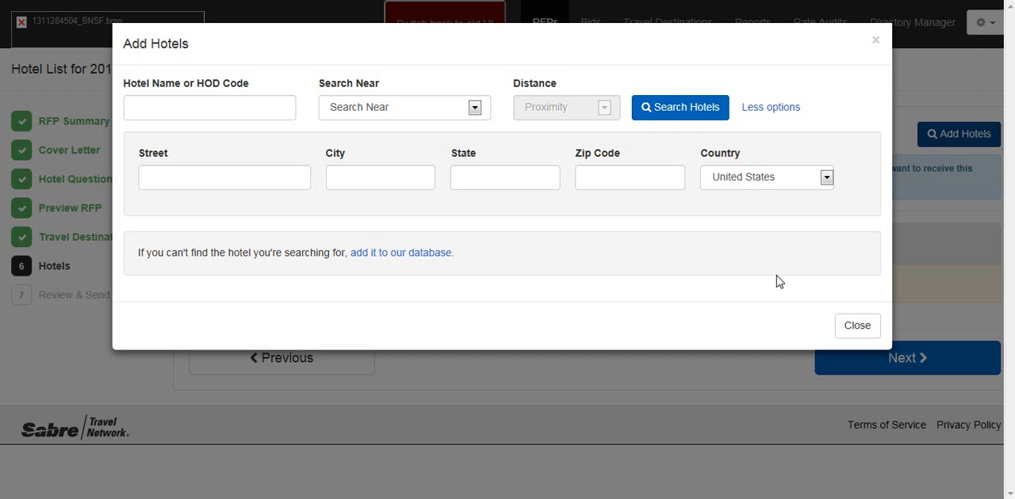
{"action": "left_click", "coordinate": [186, 107]}
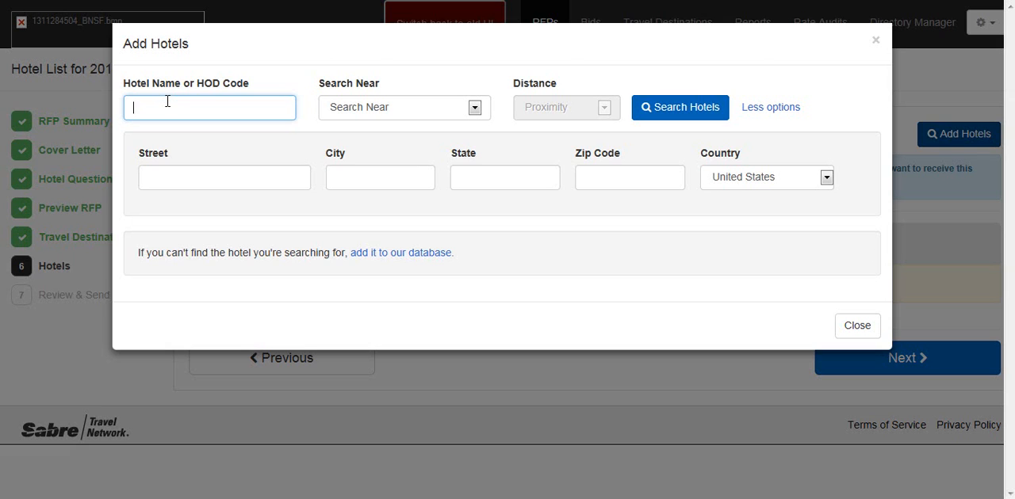
{"action": "left_click", "coordinate": [475, 109]}
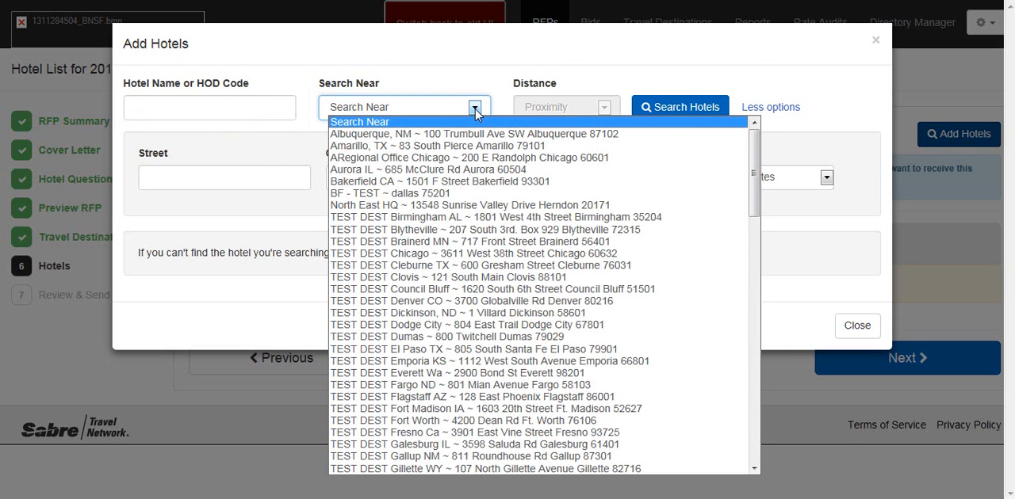
{"action": "left_click", "coordinate": [568, 163]}
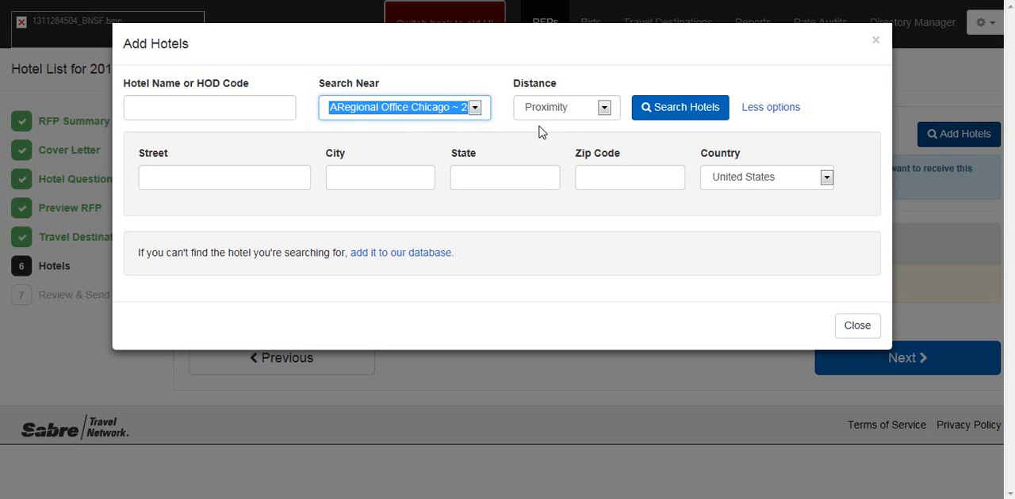
{"action": "left_click", "coordinate": [608, 113]}
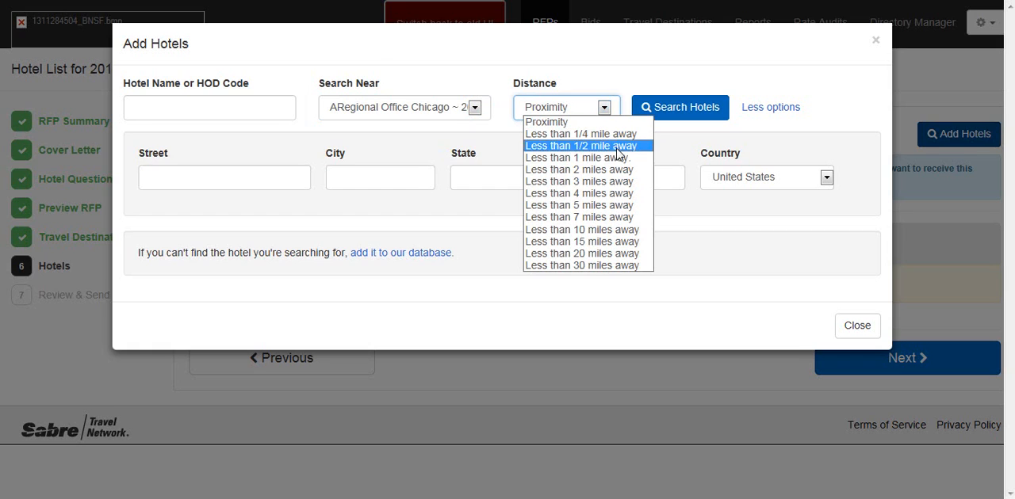
{"action": "left_click", "coordinate": [629, 205]}
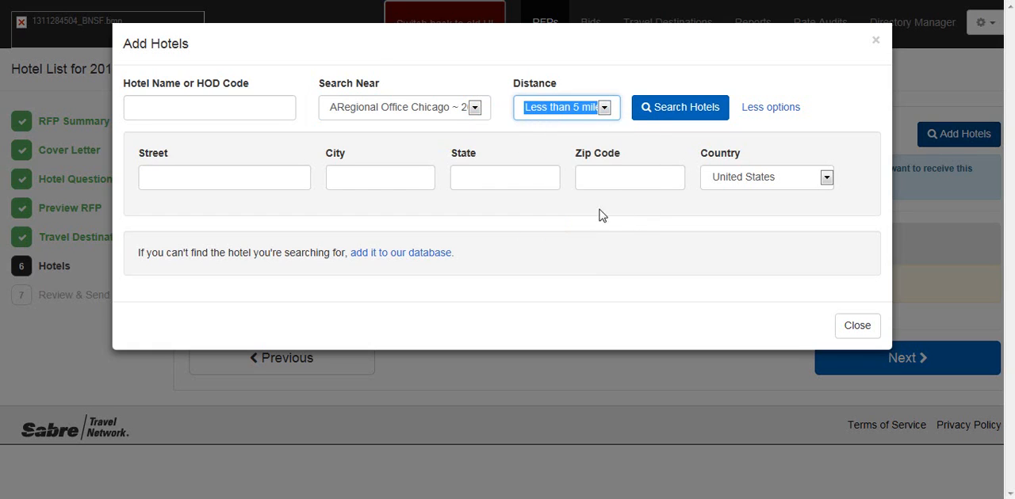
{"action": "left_click", "coordinate": [680, 118]}
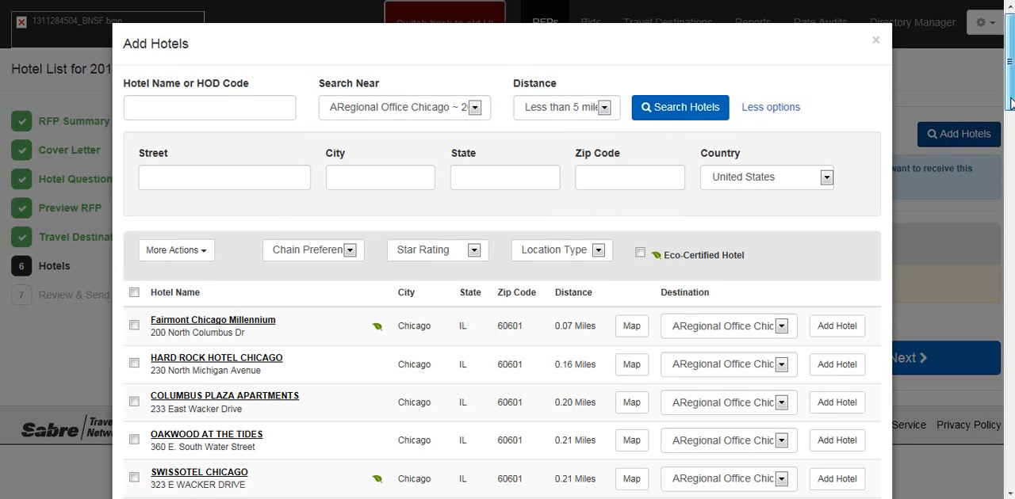
Step: Narrow the hotel search to less than 2 miles away from the Chicago office and look through the results
{"action": "left_click_drag", "start_coordinate": [1011, 94], "coordinate": [1010, 65]}
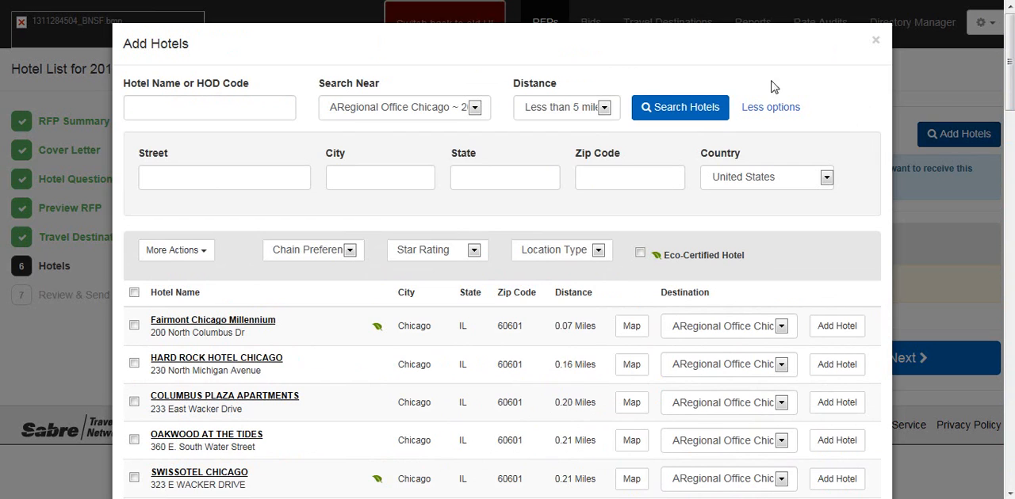
{"action": "left_click", "coordinate": [602, 109]}
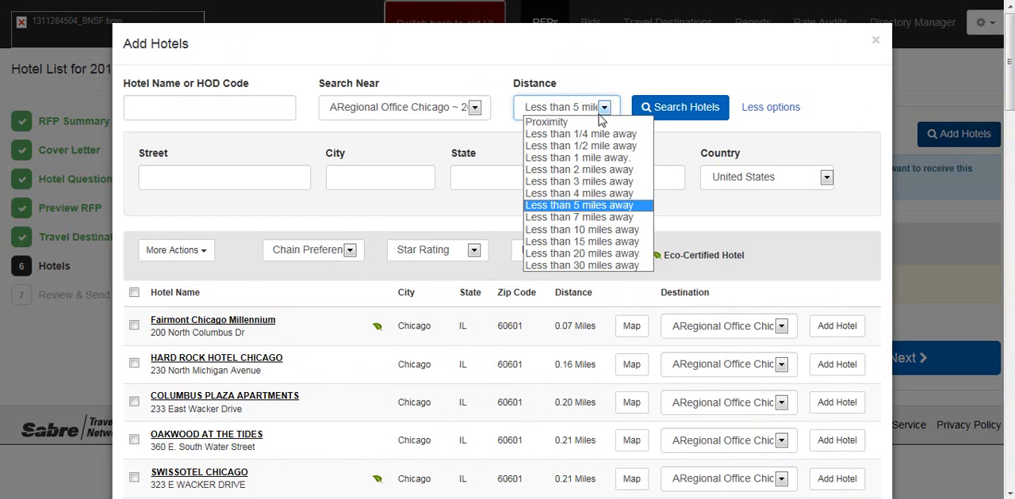
{"action": "left_click", "coordinate": [611, 170]}
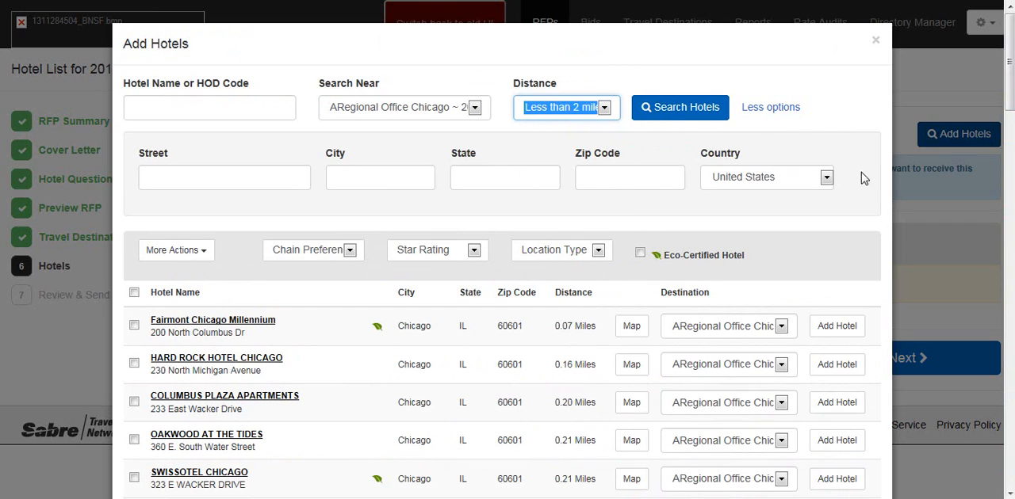
{"action": "scroll", "coordinate": [946, 198], "scroll_direction": "down", "scroll_amount": 10}
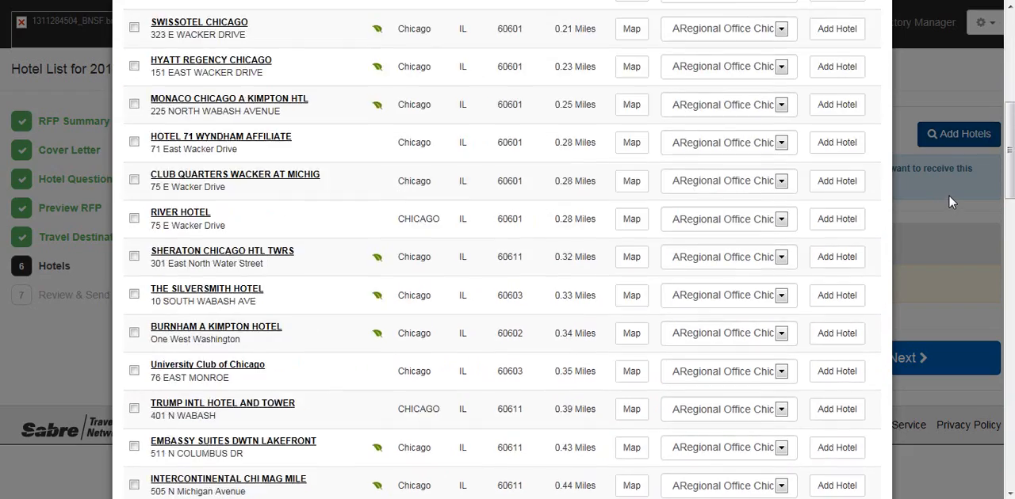
{"action": "scroll", "coordinate": [953, 207], "scroll_direction": "down", "scroll_amount": 9}
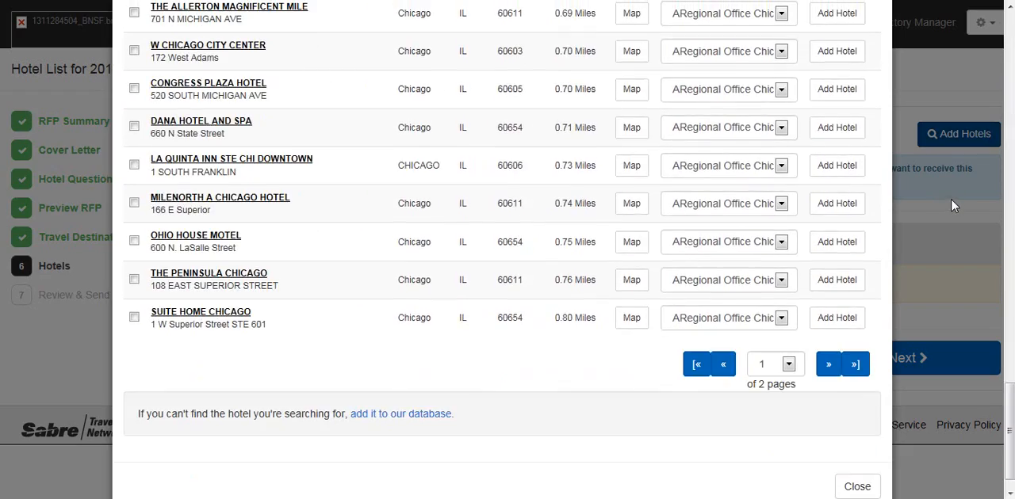
{"action": "scroll", "coordinate": [952, 198], "scroll_direction": "up", "scroll_amount": 11}
{"action": "scroll", "coordinate": [952, 196], "scroll_direction": "up", "scroll_amount": 8}
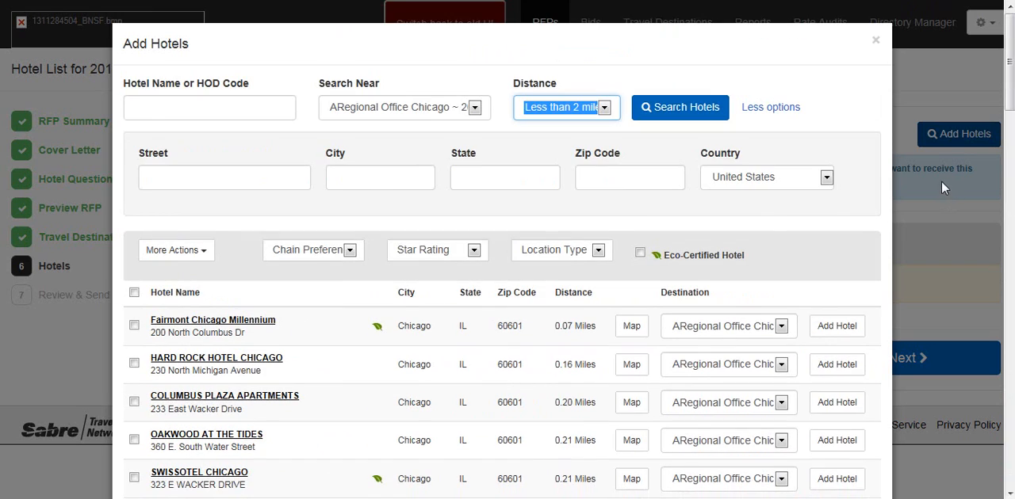
{"action": "left_click", "coordinate": [687, 106]}
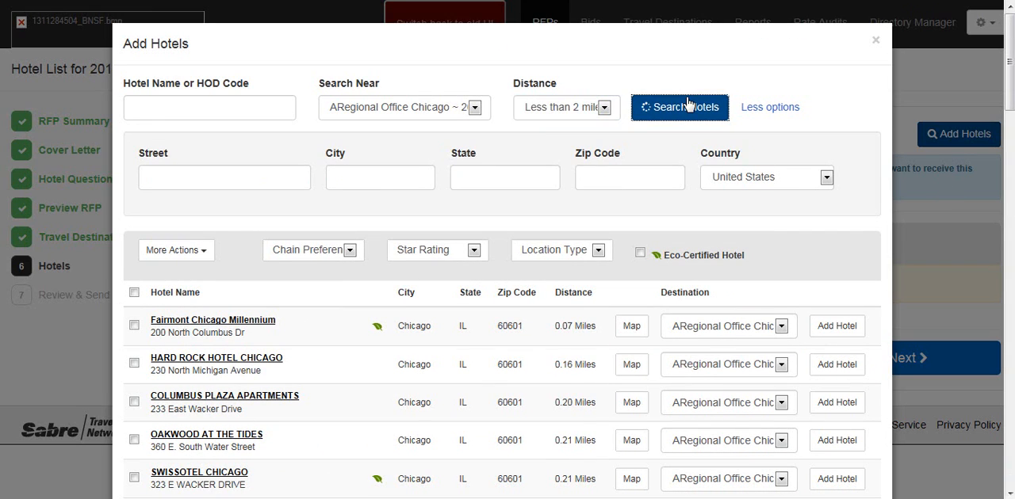
{"action": "scroll", "coordinate": [953, 195], "scroll_direction": "down", "scroll_amount": 12}
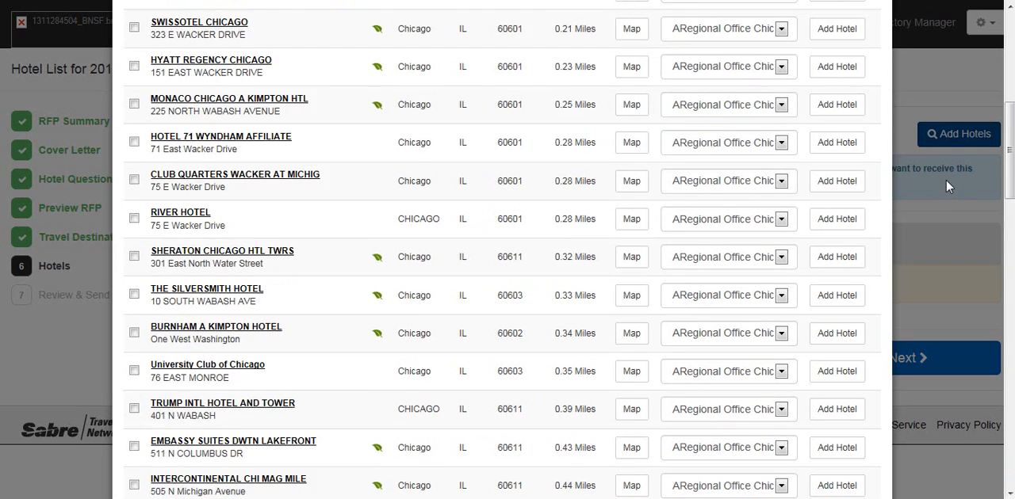
{"action": "scroll", "coordinate": [946, 178], "scroll_direction": "down", "scroll_amount": 3}
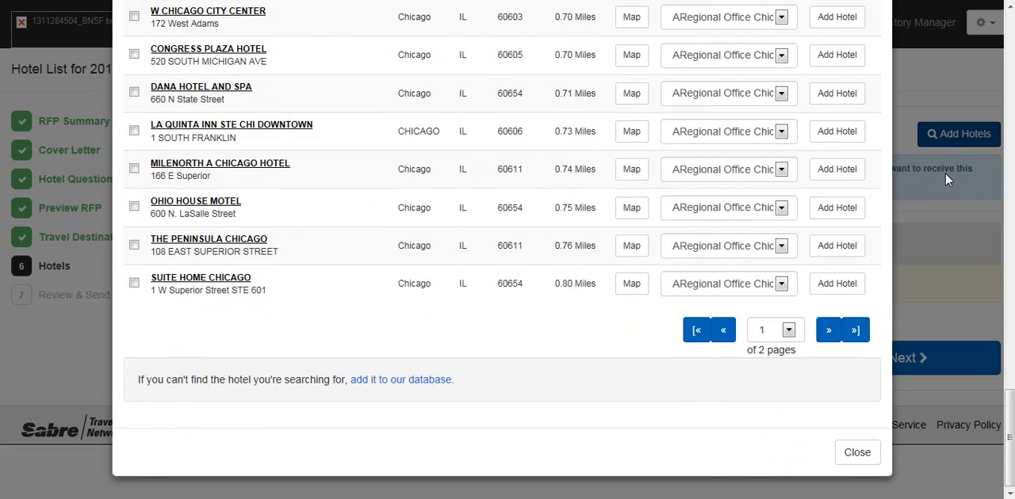
{"action": "scroll", "coordinate": [948, 170], "scroll_direction": "up", "scroll_amount": 10}
{"action": "scroll", "coordinate": [954, 166], "scroll_direction": "up", "scroll_amount": 5}
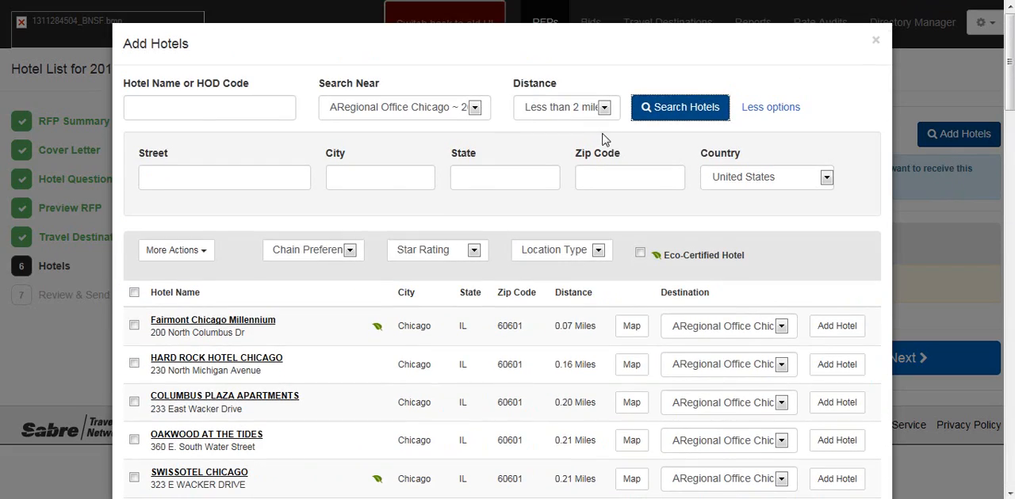
Step: Narrow the hotel search to less than 1/2 mile away from the Chicago office and view the results
{"action": "left_click", "coordinate": [604, 109]}
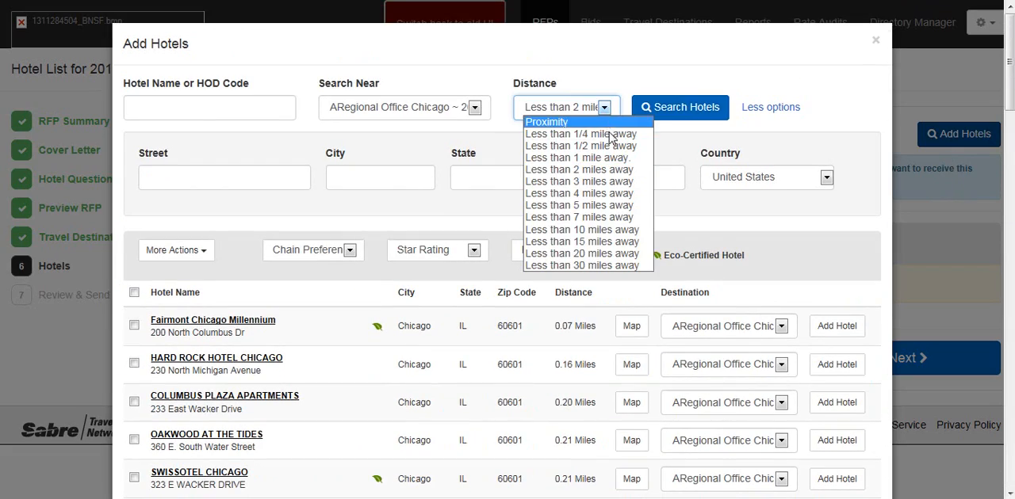
{"action": "left_click", "coordinate": [587, 143]}
{"action": "left_click", "coordinate": [671, 113]}
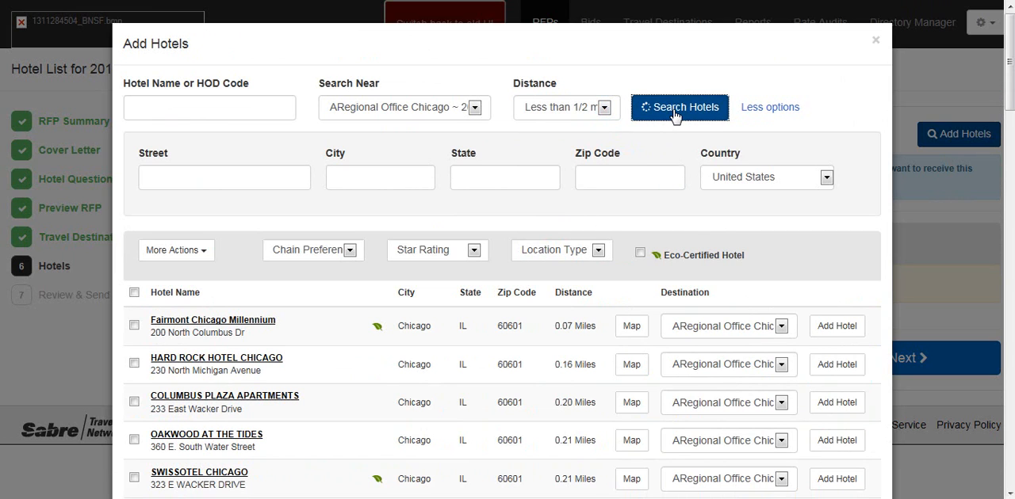
{"action": "scroll", "coordinate": [949, 281], "scroll_direction": "down", "scroll_amount": 10}
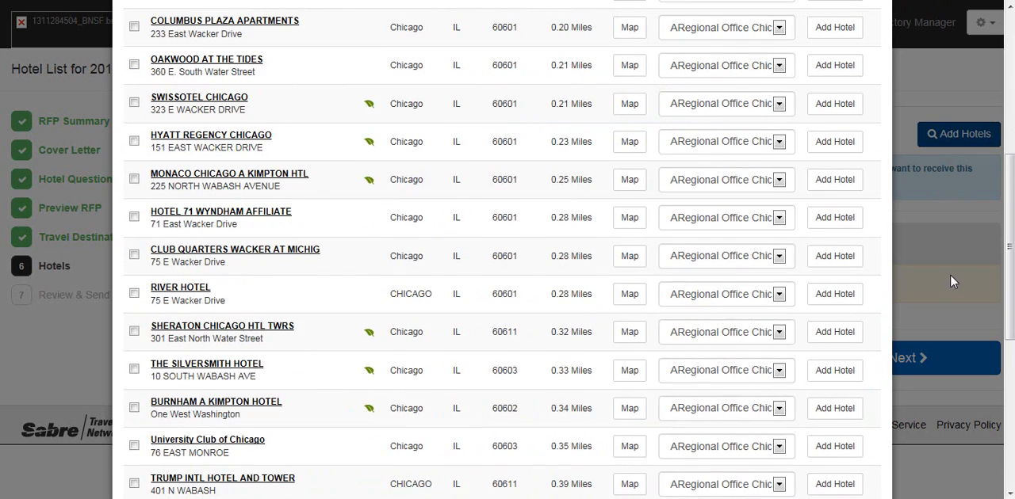
Step: Review the available chain preference, star rating and location type filter options for the hotel results without applying any
{"action": "scroll", "coordinate": [943, 275], "scroll_direction": "up", "scroll_amount": 10}
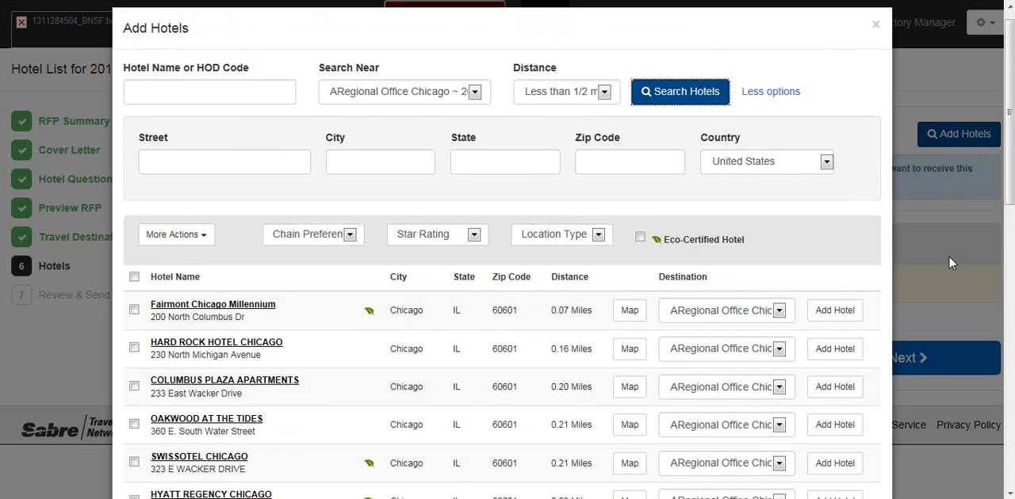
{"action": "scroll", "coordinate": [950, 258], "scroll_direction": "down", "scroll_amount": 1}
{"action": "scroll", "coordinate": [952, 265], "scroll_direction": "down", "scroll_amount": 1}
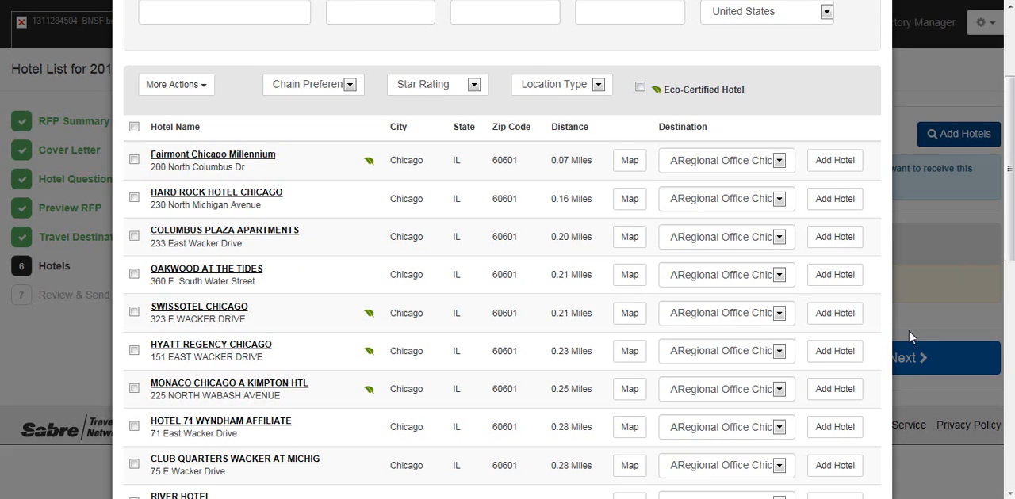
{"action": "left_click", "coordinate": [351, 90]}
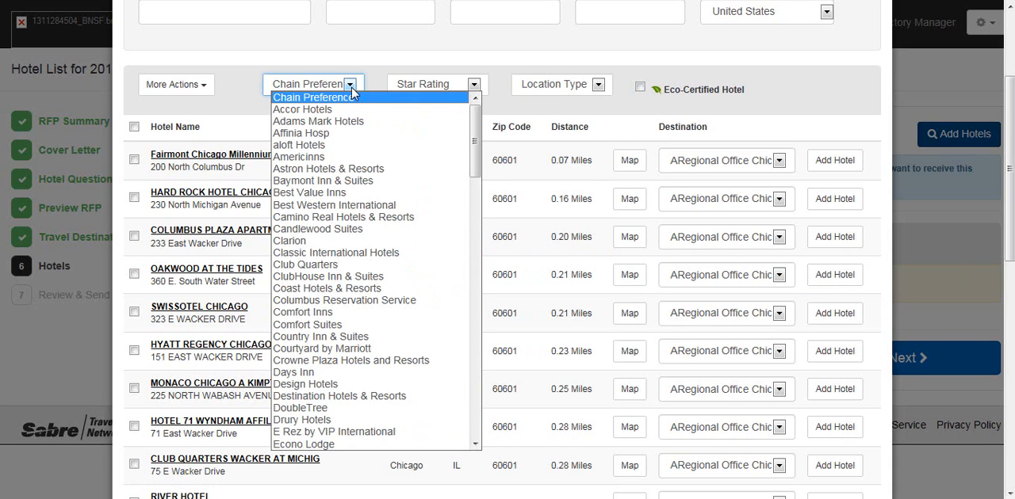
{"action": "left_click", "coordinate": [352, 93]}
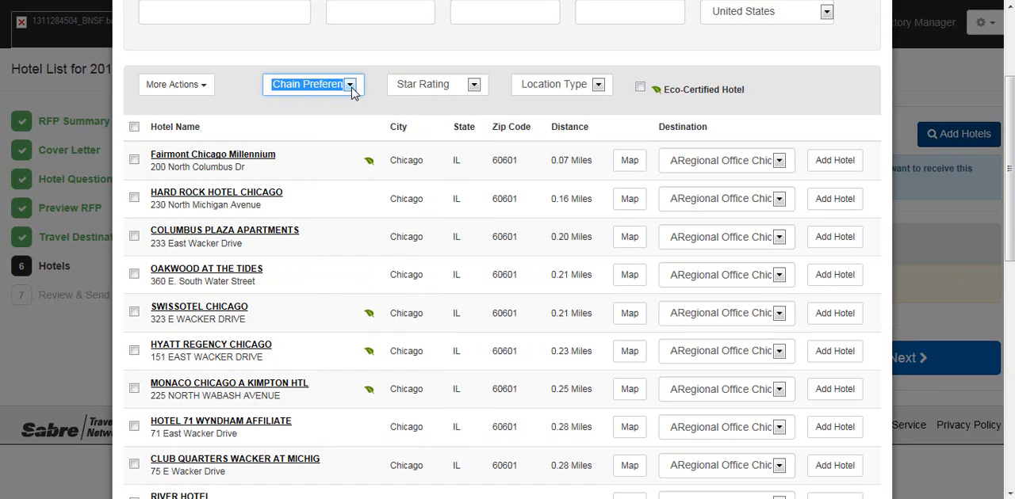
{"action": "left_click", "coordinate": [474, 88]}
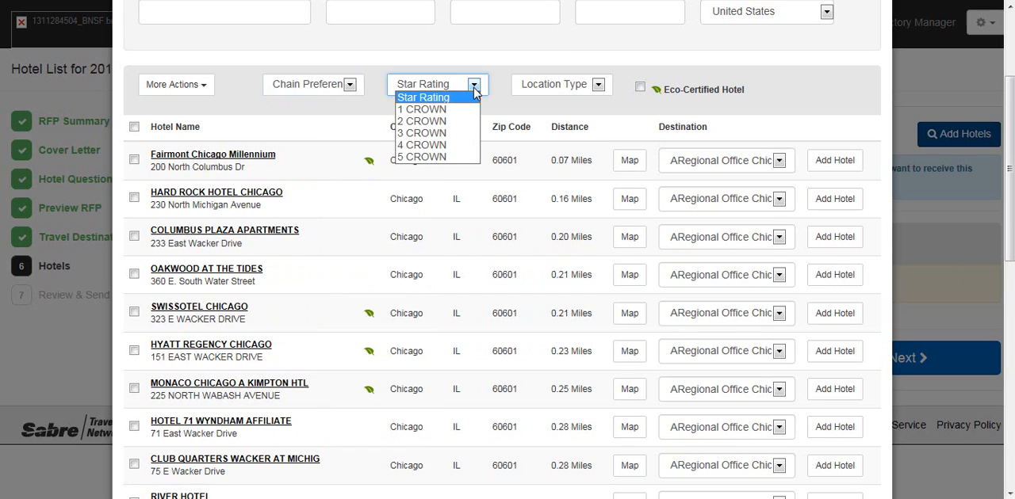
{"action": "left_click", "coordinate": [474, 93]}
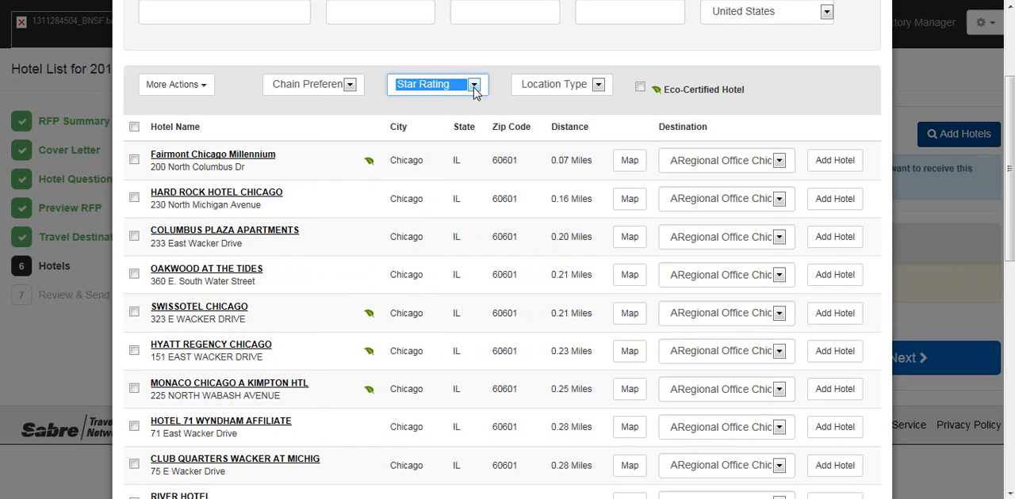
{"action": "left_click", "coordinate": [602, 90]}
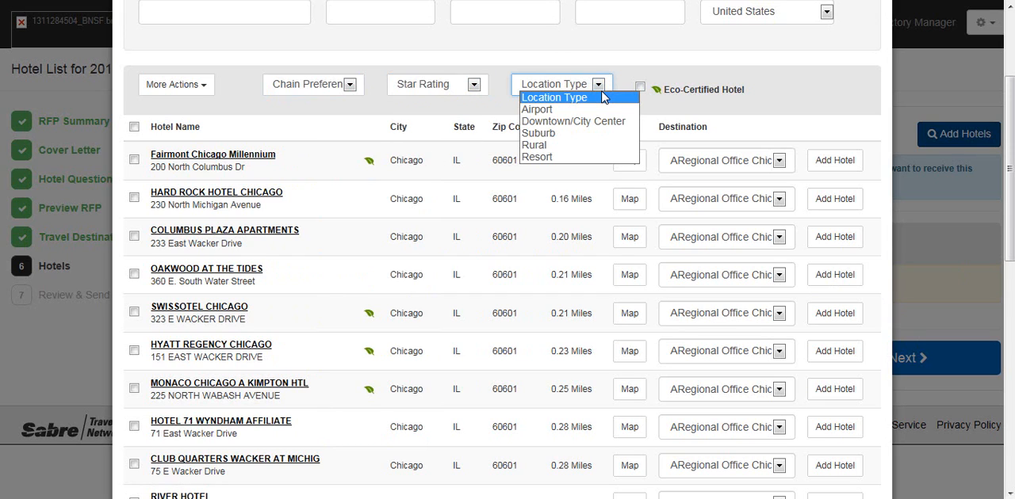
{"action": "left_click", "coordinate": [607, 92]}
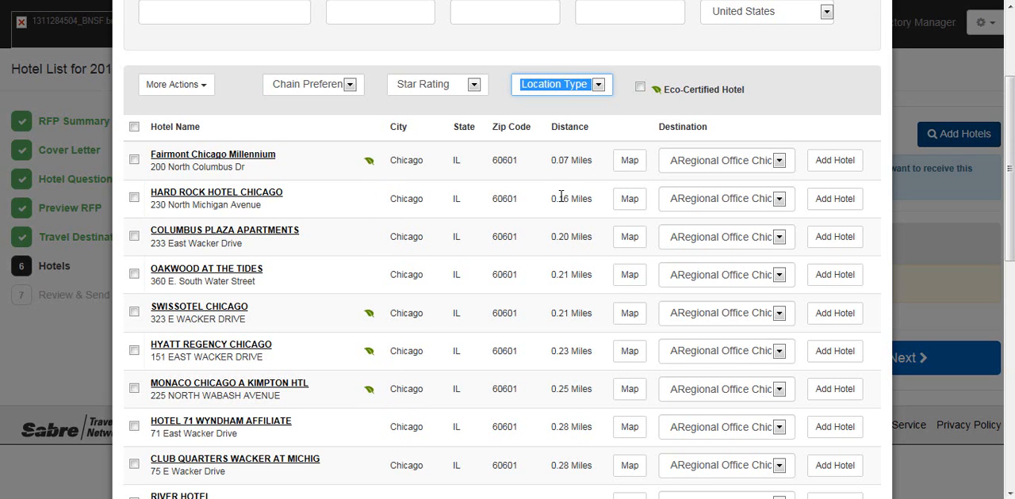
Step: Filter the hotel results to eco-certified hotels only and look through the filtered list
{"action": "scroll", "coordinate": [559, 197], "scroll_direction": "down", "scroll_amount": 2}
{"action": "scroll", "coordinate": [558, 200], "scroll_direction": "up", "scroll_amount": 3}
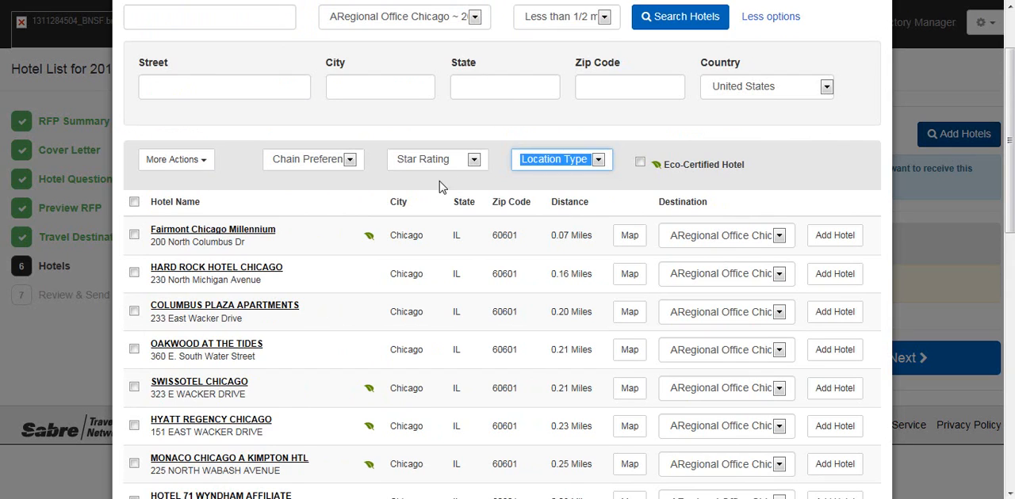
{"action": "left_click", "coordinate": [640, 163]}
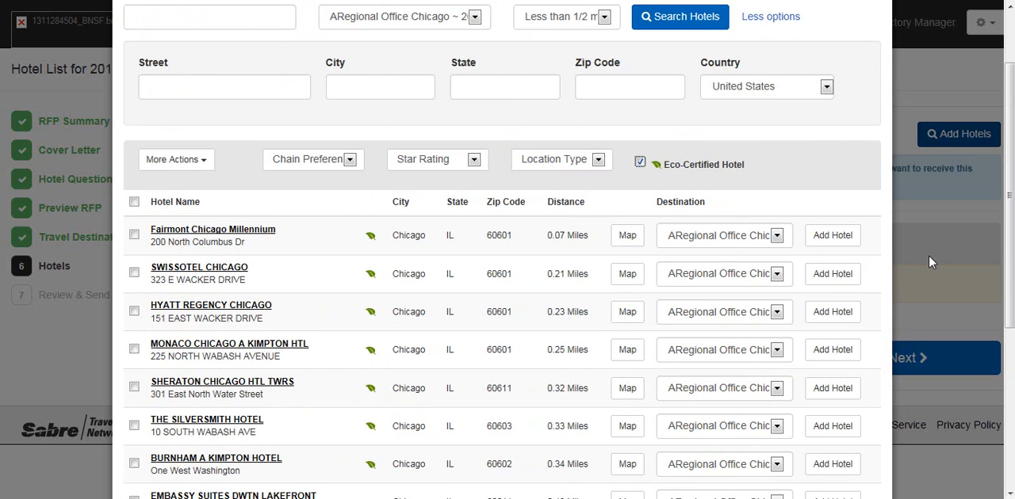
{"action": "scroll", "coordinate": [883, 273], "scroll_direction": "down", "scroll_amount": 3}
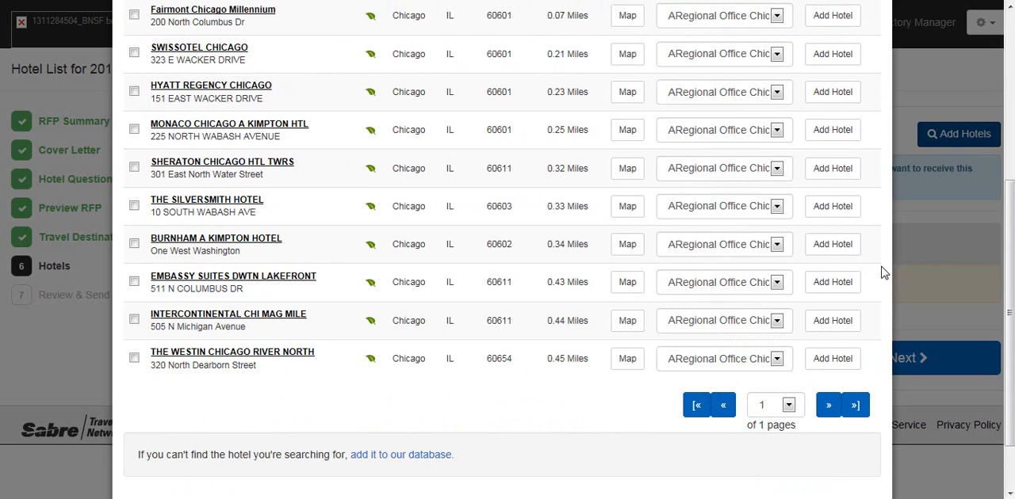
{"action": "scroll", "coordinate": [883, 273], "scroll_direction": "up", "scroll_amount": 1}
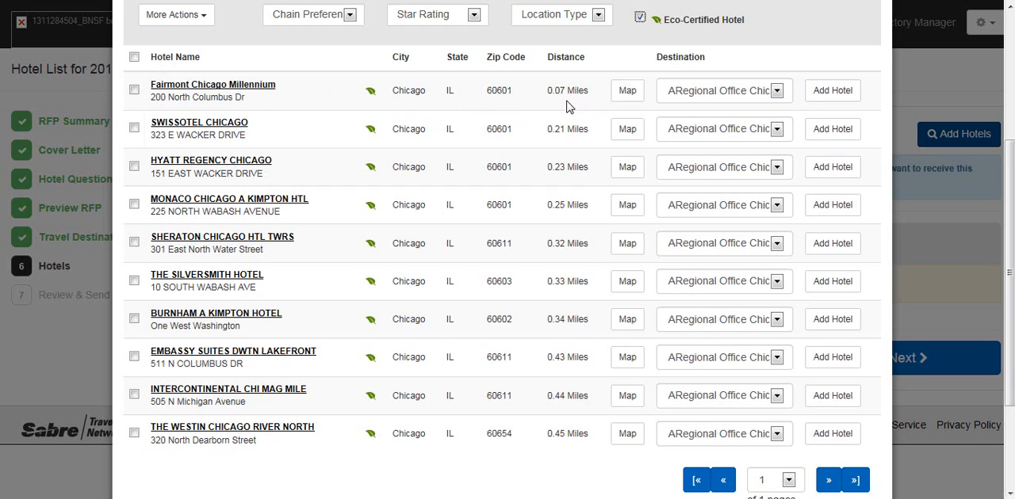
Step: View the Fairmont Chicago Millennium on its map, zoomed out to show the surrounding area, and hide the map again
{"action": "left_click", "coordinate": [626, 94]}
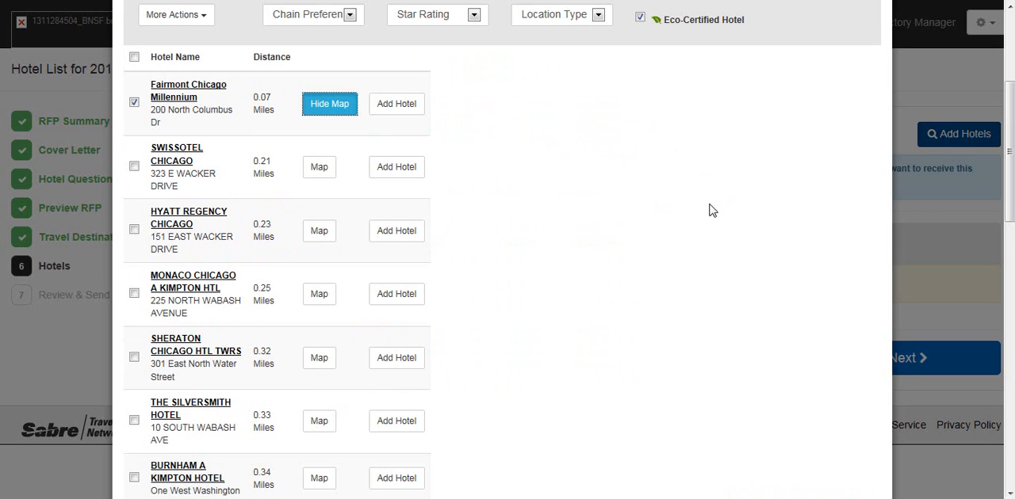
{"action": "scroll", "coordinate": [711, 210], "scroll_direction": "up", "scroll_amount": 1}
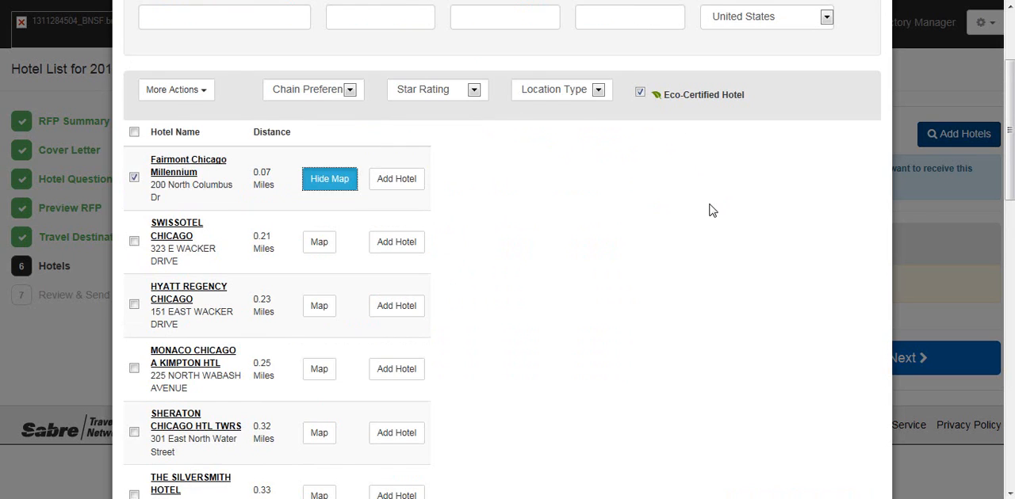
{"action": "scroll", "coordinate": [711, 210], "scroll_direction": "down", "scroll_amount": 8}
{"action": "scroll", "coordinate": [711, 211], "scroll_direction": "down", "scroll_amount": 5}
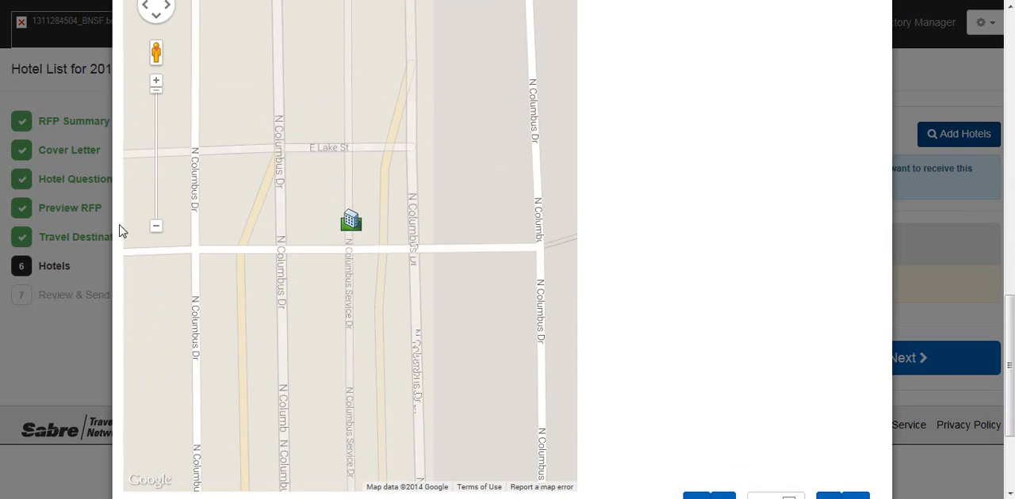
{"action": "left_click", "coordinate": [158, 227]}
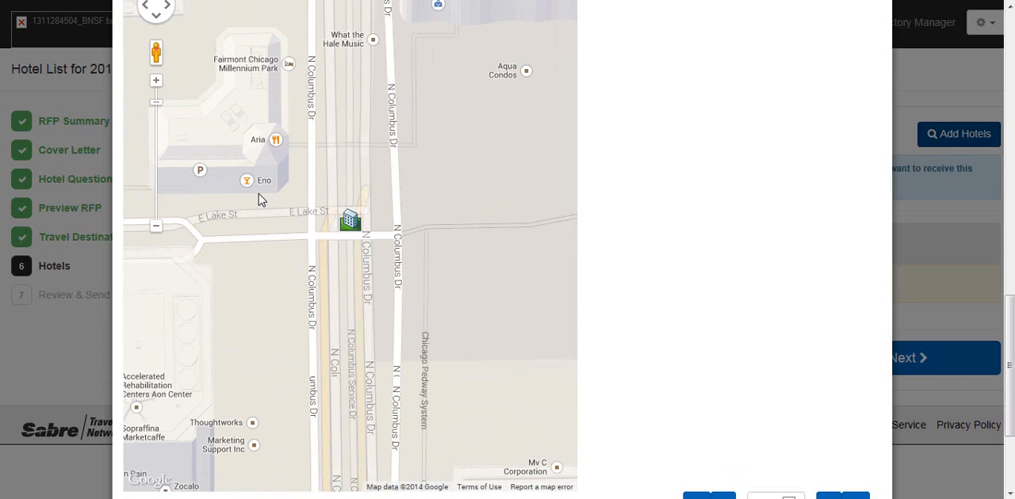
{"action": "scroll", "coordinate": [408, 285], "scroll_direction": "up", "scroll_amount": 1}
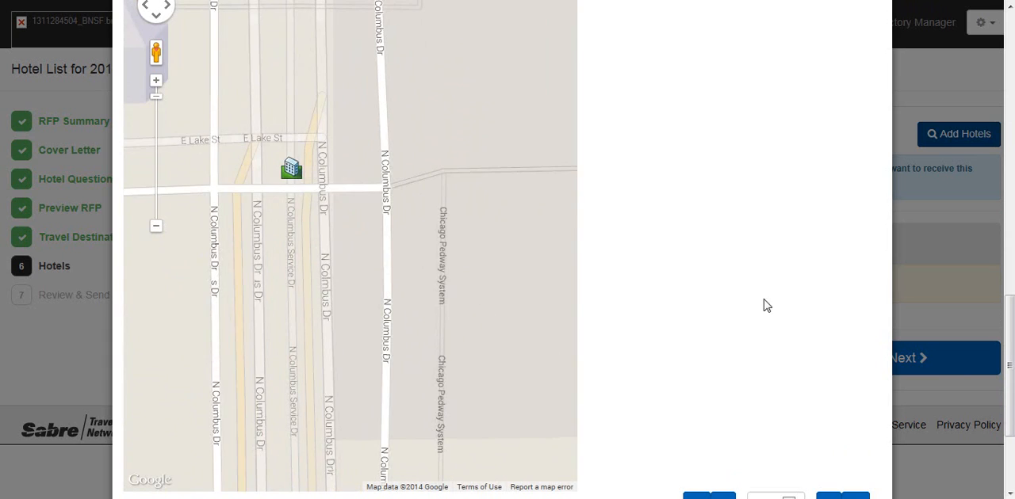
{"action": "scroll", "coordinate": [745, 298], "scroll_direction": "down", "scroll_amount": 3}
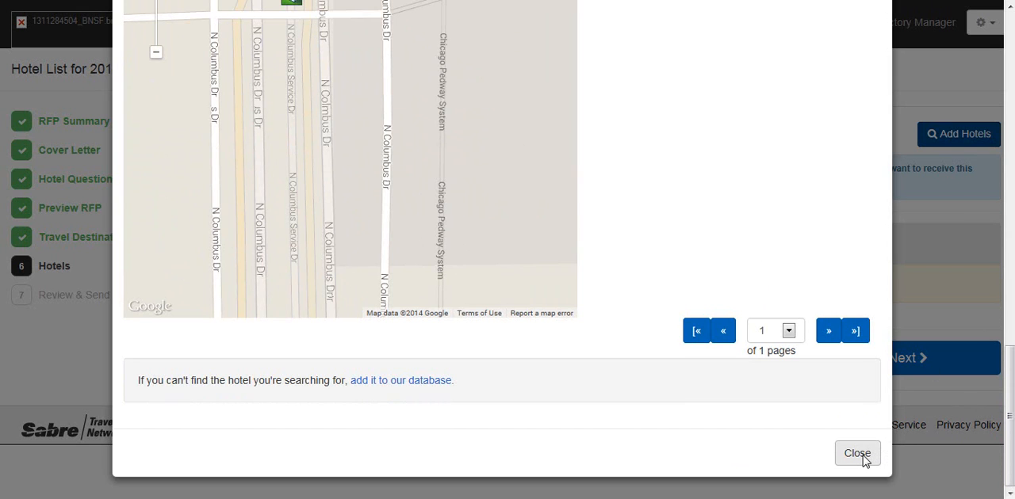
{"action": "left_click_drag", "start_coordinate": [1009, 423], "coordinate": [1011, 86]}
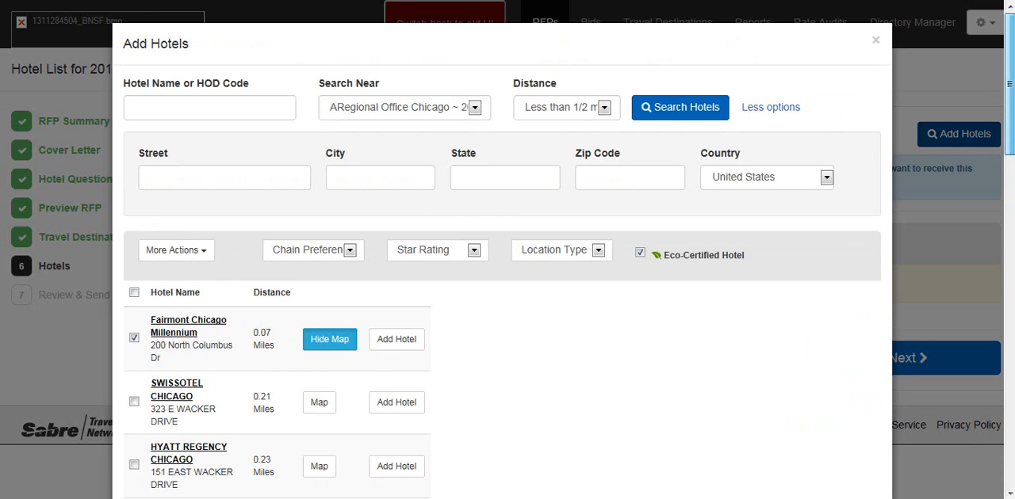
{"action": "left_click", "coordinate": [329, 339]}
Step: Switch the Fairmont Chicago Millennium's destination to TEST DEST Galesburg IL and back to ARegional Office Chicago
{"action": "left_click_drag", "start_coordinate": [1011, 176], "coordinate": [1013, 233]}
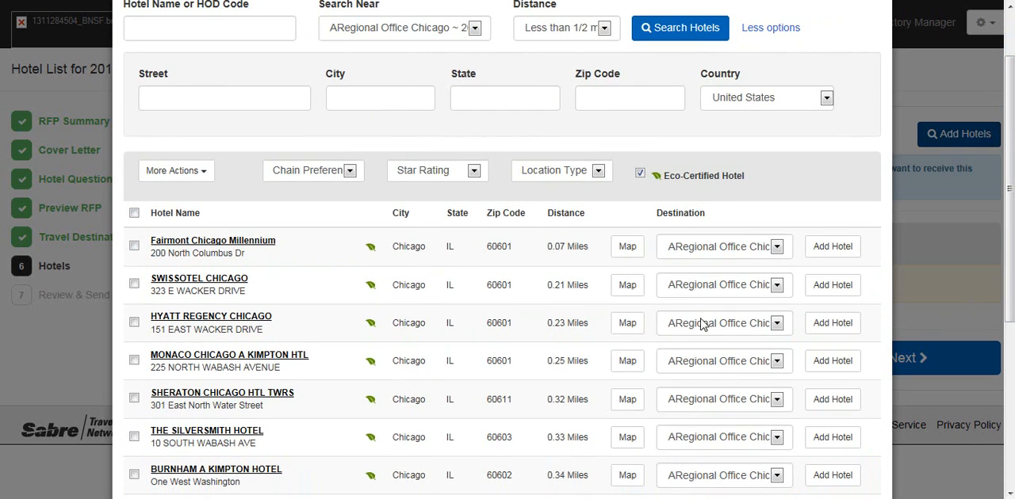
{"action": "left_click", "coordinate": [779, 251]}
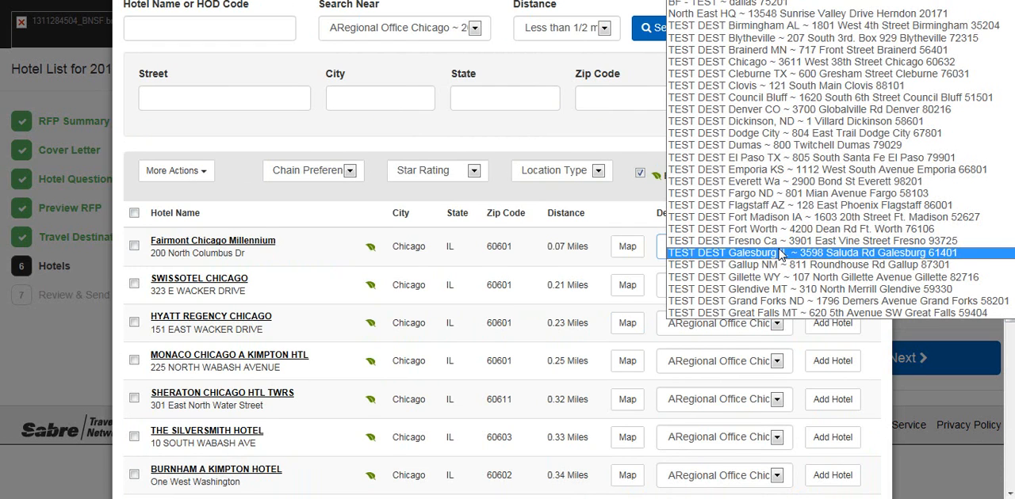
{"action": "left_click", "coordinate": [781, 253]}
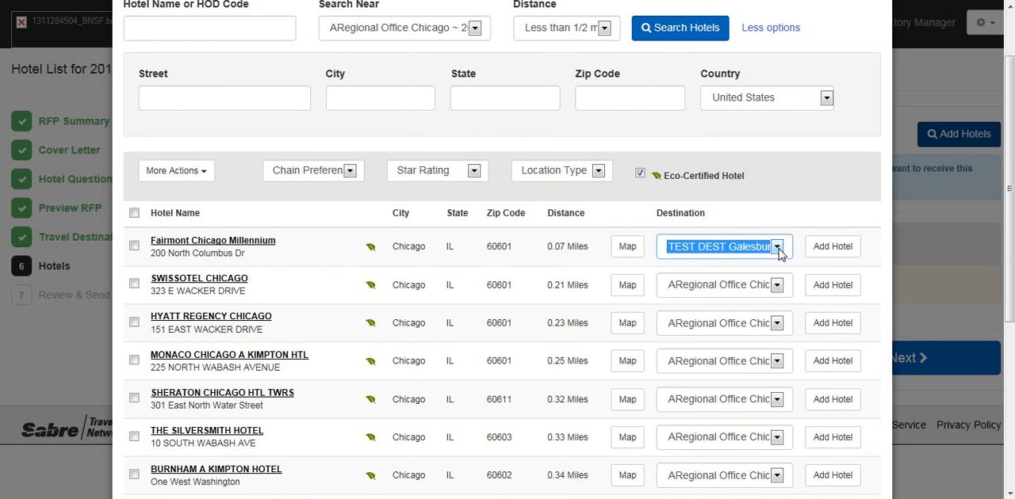
{"action": "left_click", "coordinate": [778, 251]}
{"action": "scroll", "coordinate": [888, 136], "scroll_direction": "up", "scroll_amount": 8}
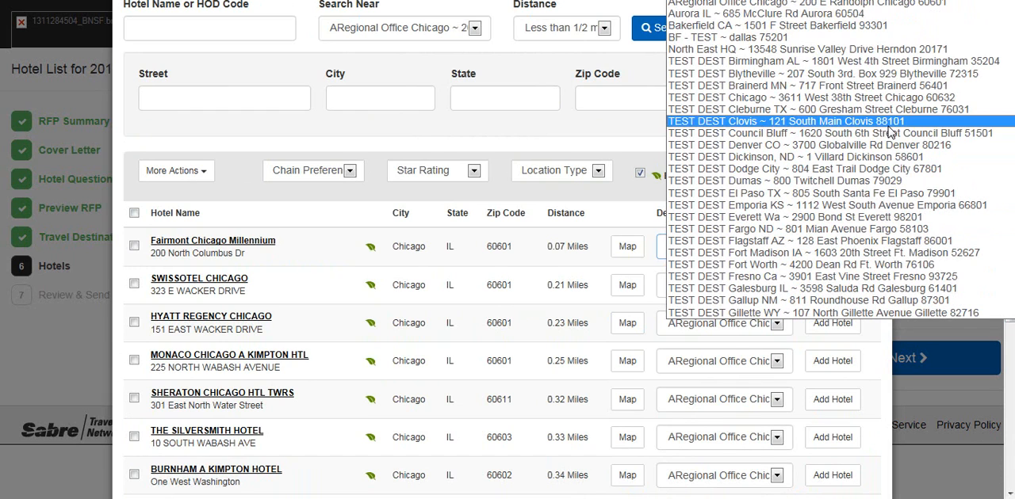
{"action": "left_click", "coordinate": [858, 3]}
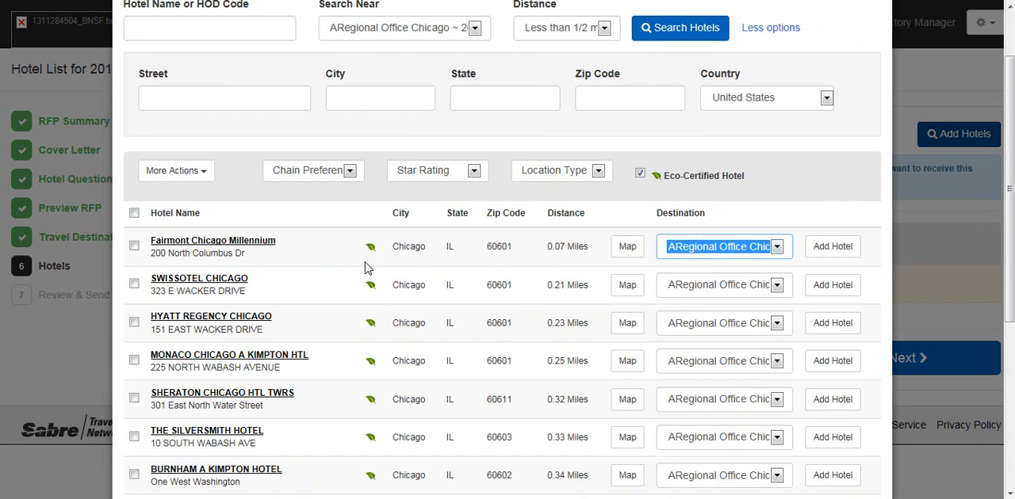
Step: Add the Fairmont Chicago Millennium to the RFP individually, and add all the other listed eco-certified hotels in one bulk action
{"action": "left_click", "coordinate": [132, 247]}
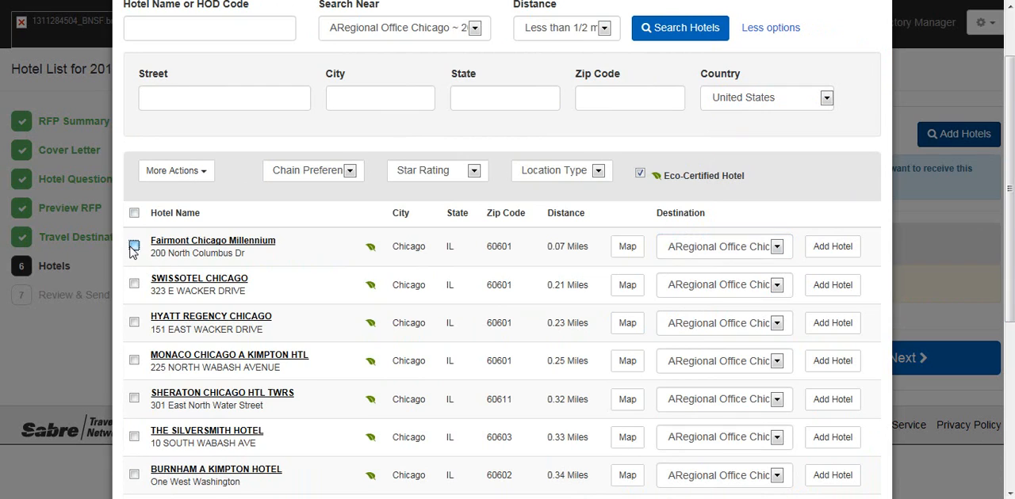
{"action": "left_click", "coordinate": [832, 246]}
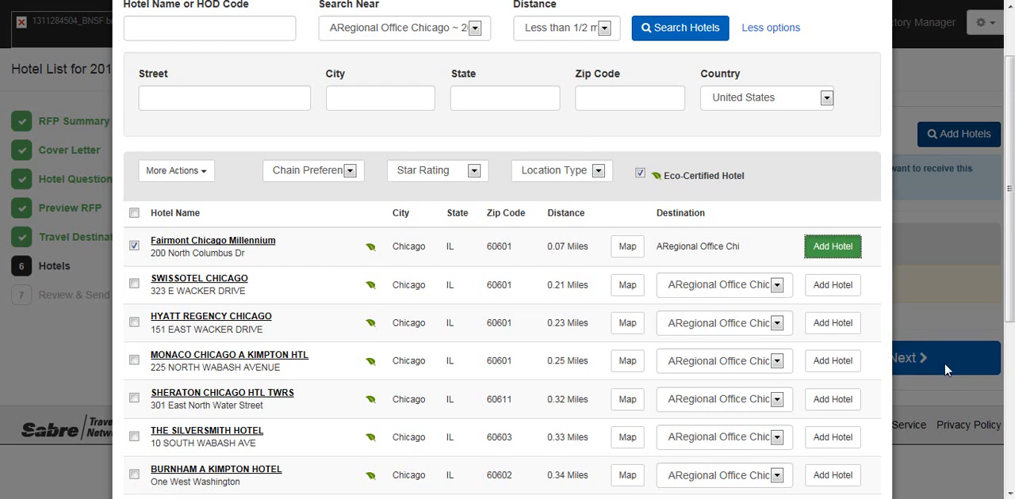
{"action": "scroll", "coordinate": [947, 372], "scroll_direction": "down", "scroll_amount": 2}
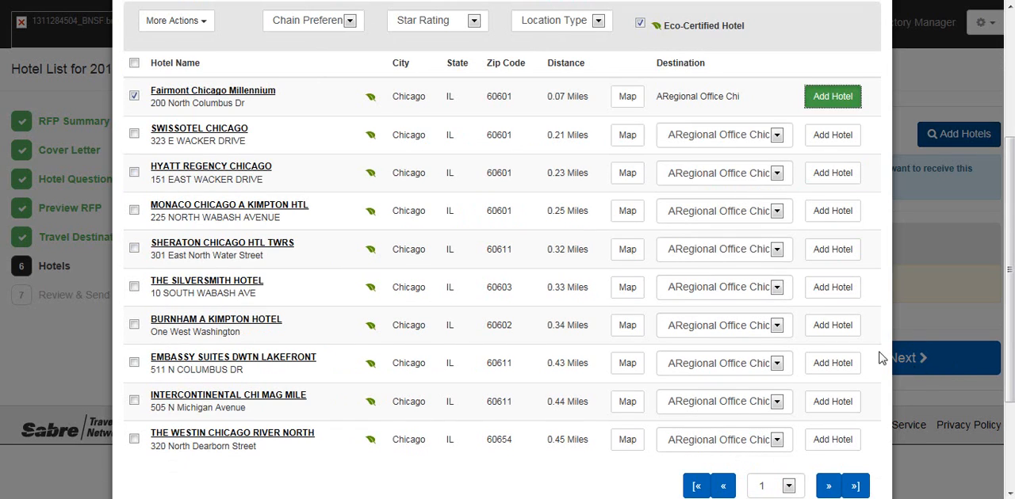
{"action": "left_click", "coordinate": [133, 65]}
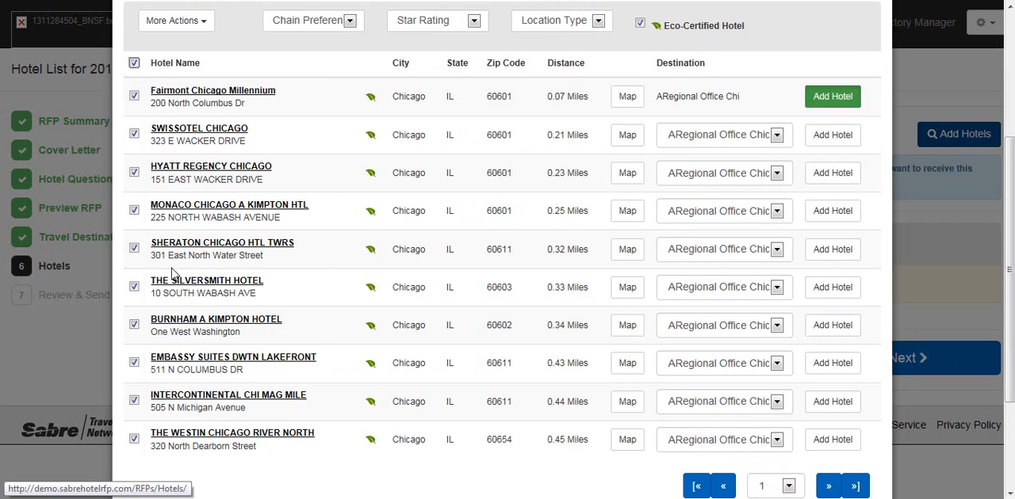
{"action": "left_click", "coordinate": [205, 23]}
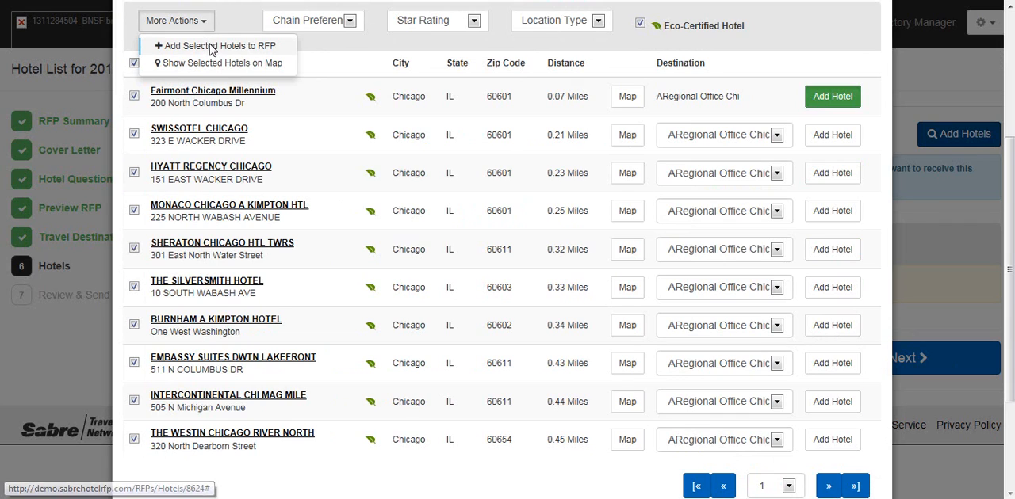
{"action": "left_click", "coordinate": [212, 47]}
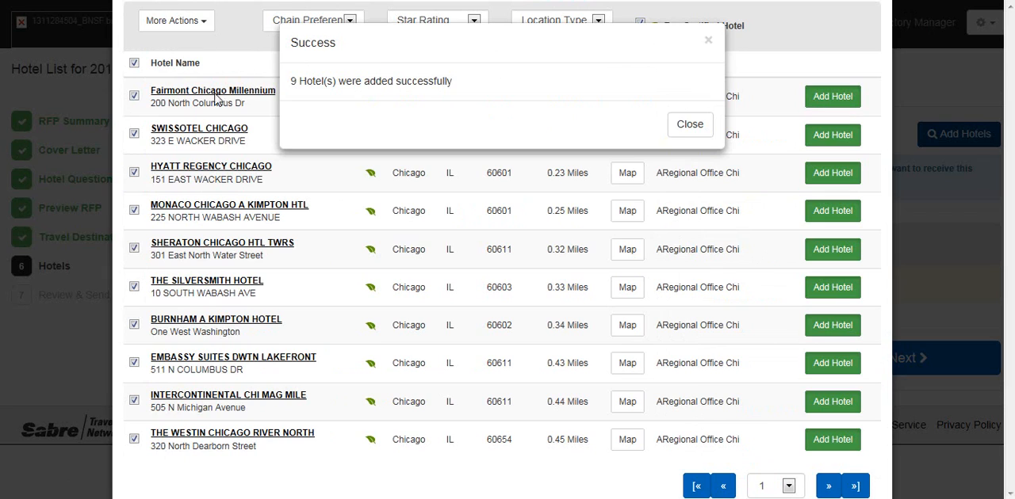
{"action": "left_click", "coordinate": [690, 125]}
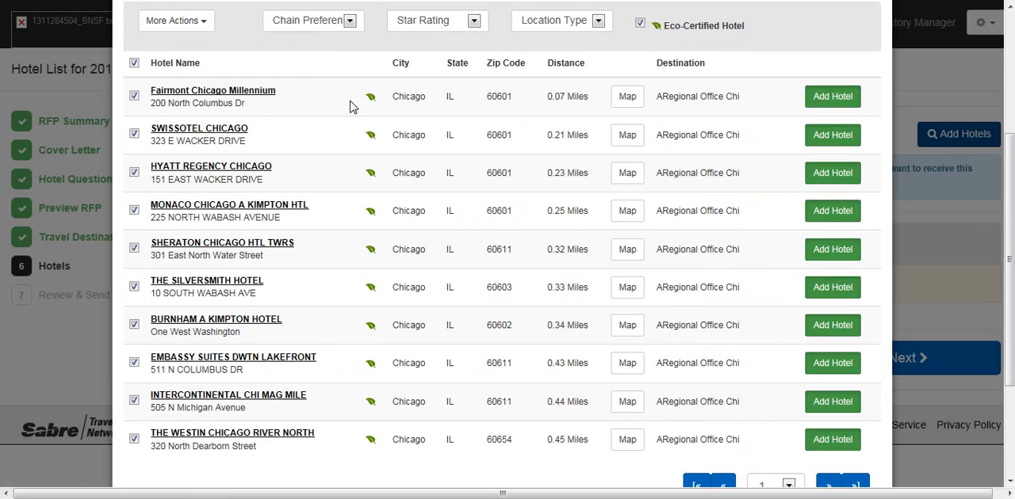
Step: Show all selected hotels on the map, view the Fairmont Chicago Millennium marker's details, and hide the map
{"action": "left_click", "coordinate": [205, 28]}
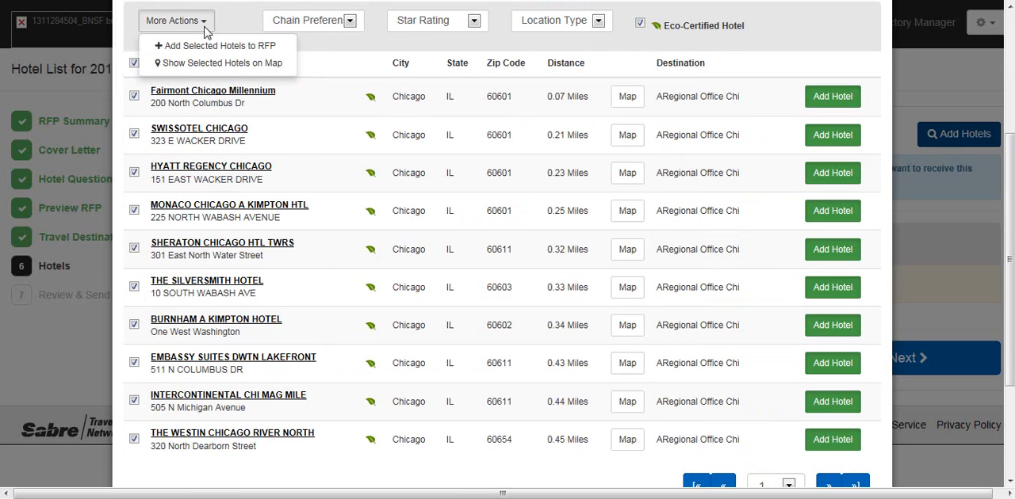
{"action": "left_click", "coordinate": [168, 67]}
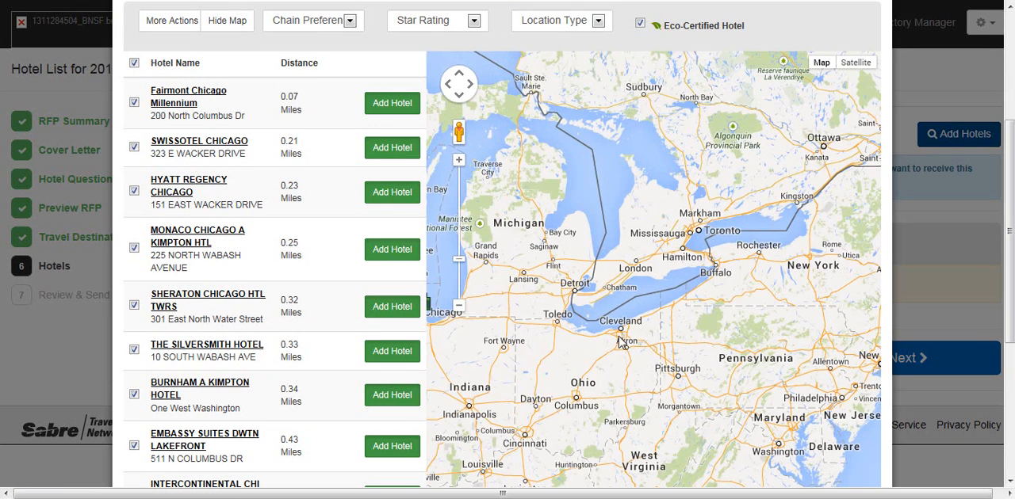
{"action": "left_click", "coordinate": [463, 305]}
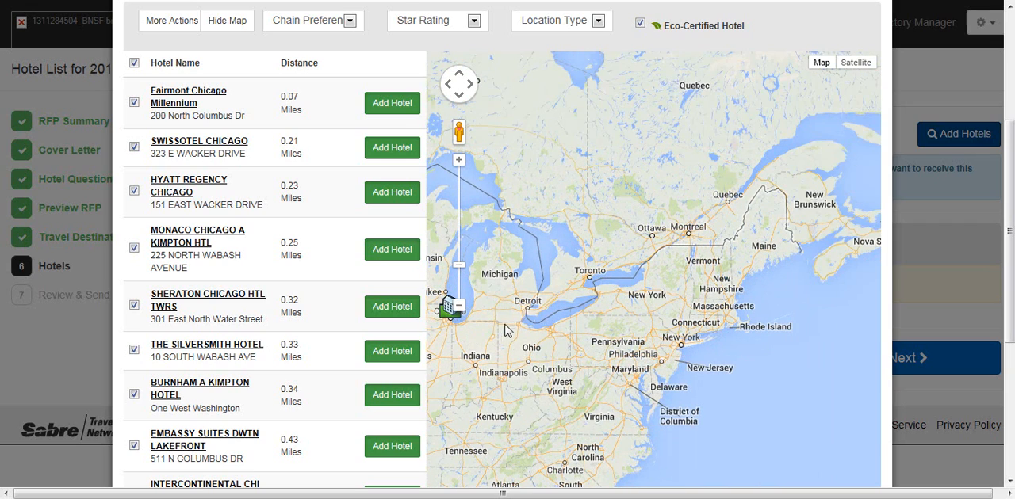
{"action": "left_click", "coordinate": [449, 87]}
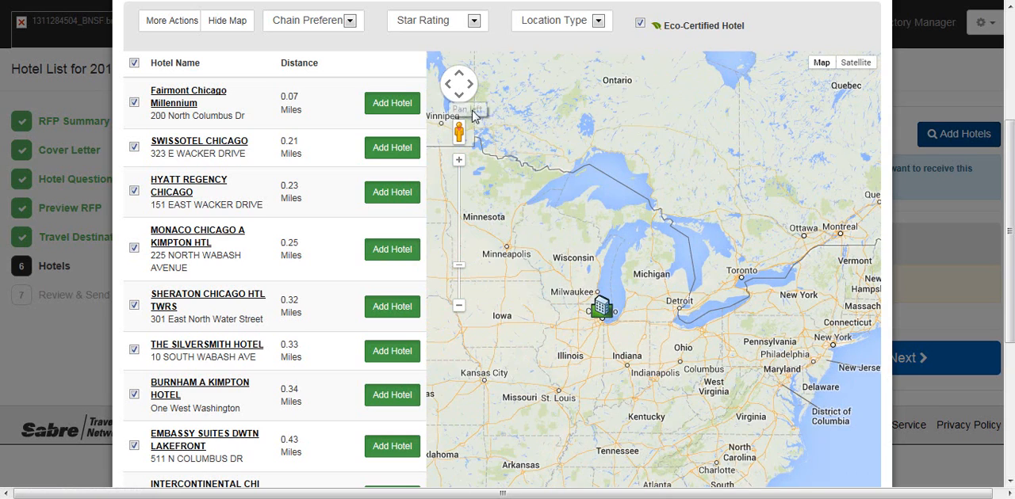
{"action": "left_click", "coordinate": [608, 315]}
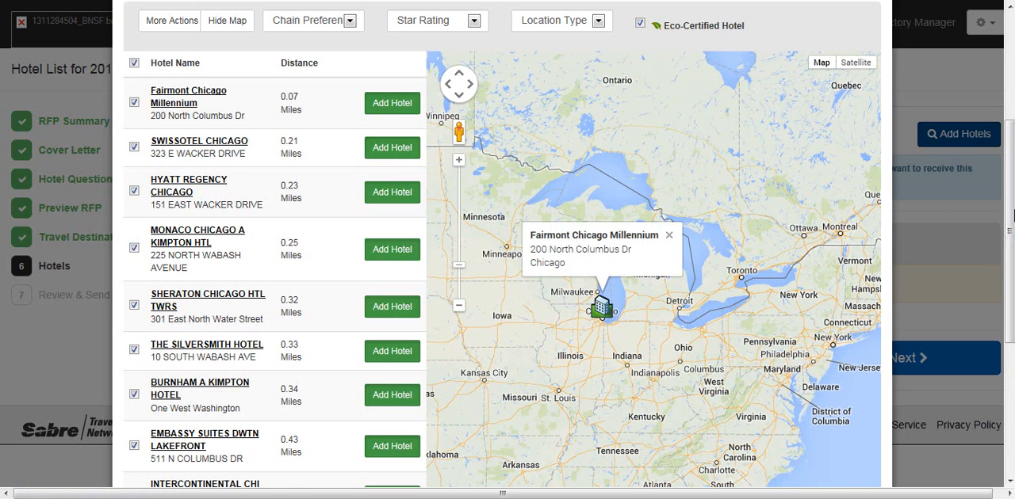
{"action": "scroll", "coordinate": [1012, 214], "scroll_direction": "up", "scroll_amount": 3}
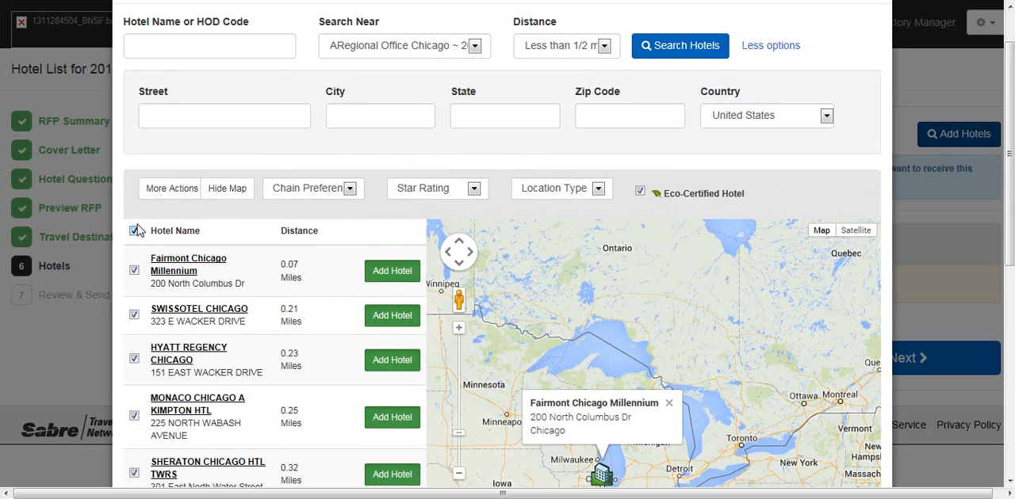
{"action": "left_click", "coordinate": [224, 190]}
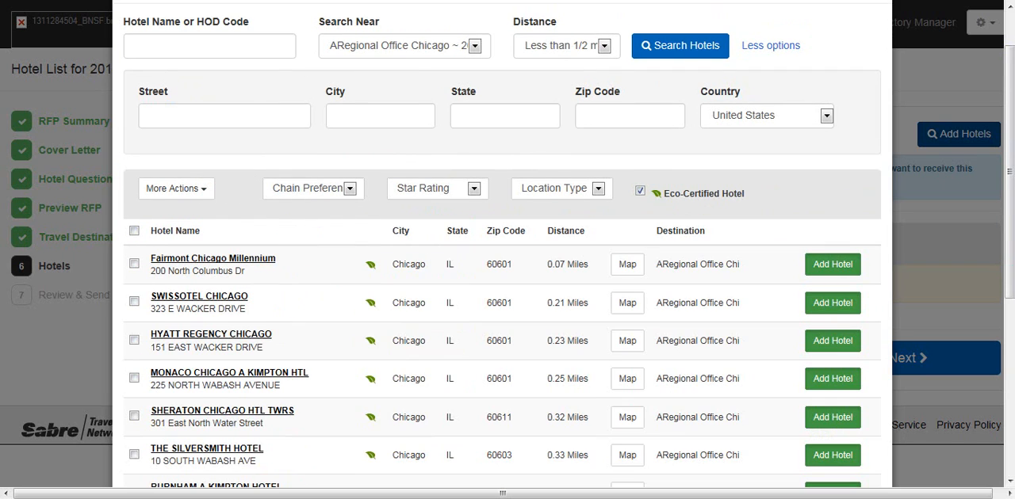
Step: Open the form for adding an unlisted hotel to the database, review its fields, and cancel it without saving
{"action": "mouse_move", "coordinate": [1012, 170]}
{"action": "left_mouse_down"}
{"action": "mouse_move", "coordinate": [1009, 317]}
{"action": "mouse_move", "coordinate": [1001, 165]}
{"action": "left_mouse_up"}
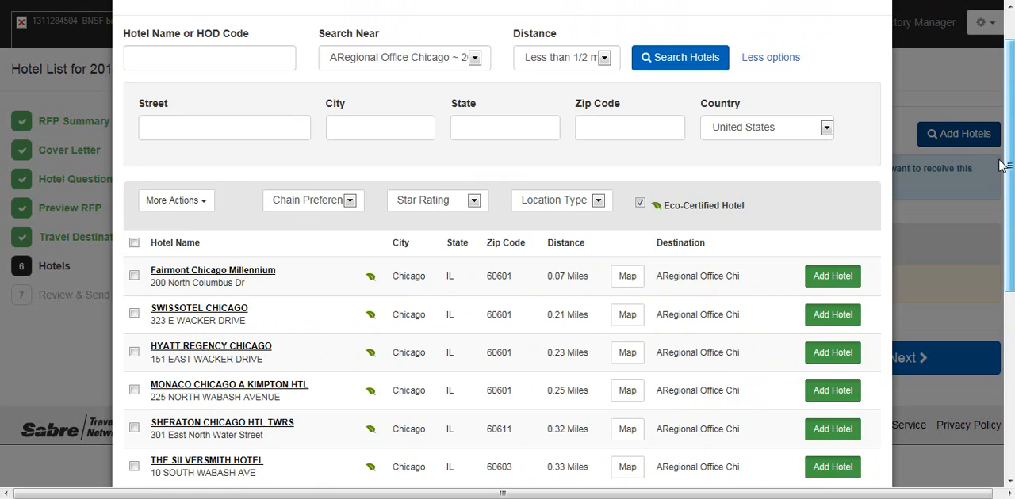
{"action": "scroll", "coordinate": [1001, 165], "scroll_direction": "down", "scroll_amount": 3}
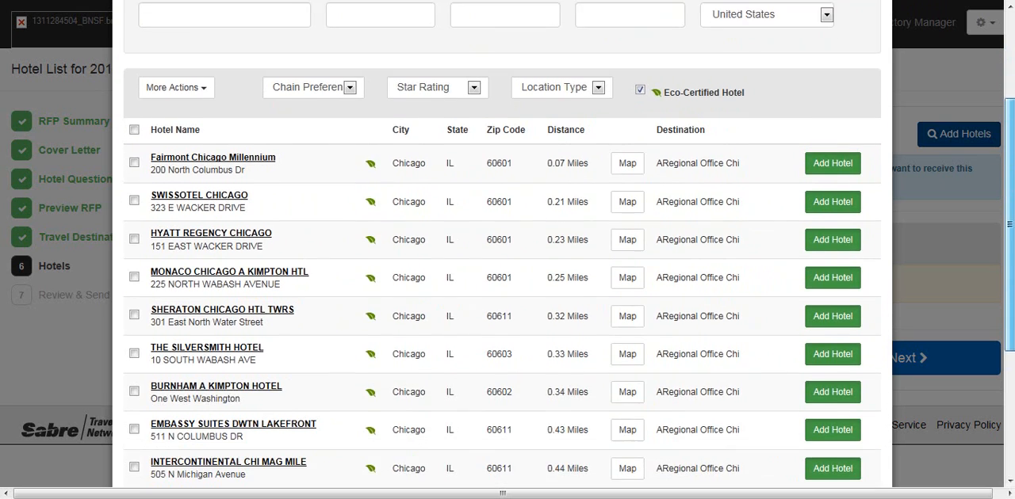
{"action": "scroll", "coordinate": [502, 245], "scroll_direction": "down", "scroll_amount": 5}
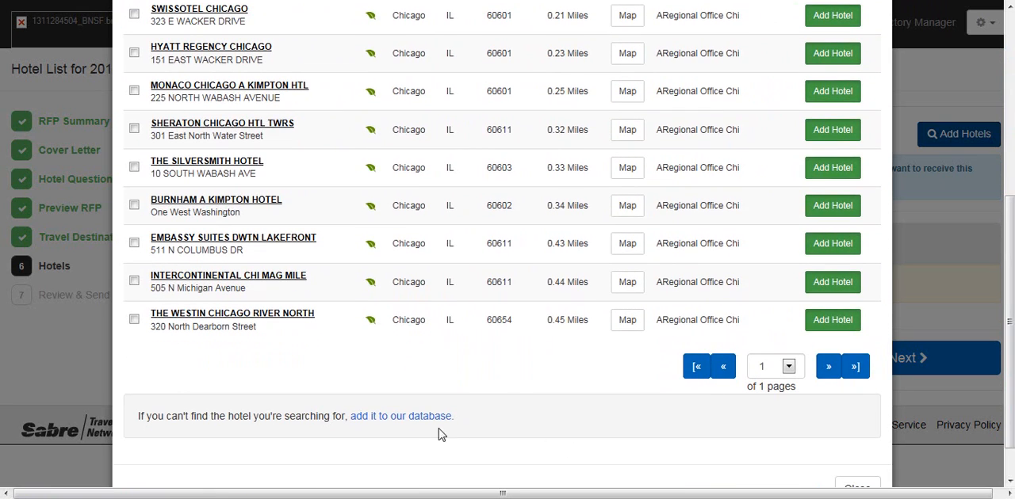
{"action": "left_click", "coordinate": [399, 418]}
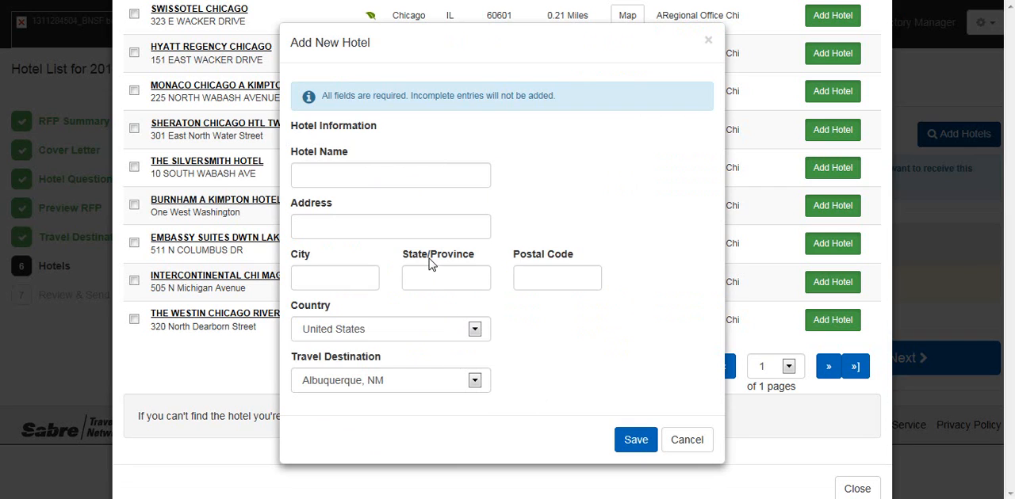
{"action": "left_click", "coordinate": [692, 439]}
{"action": "scroll", "coordinate": [566, 436], "scroll_direction": "down", "scroll_amount": 1}
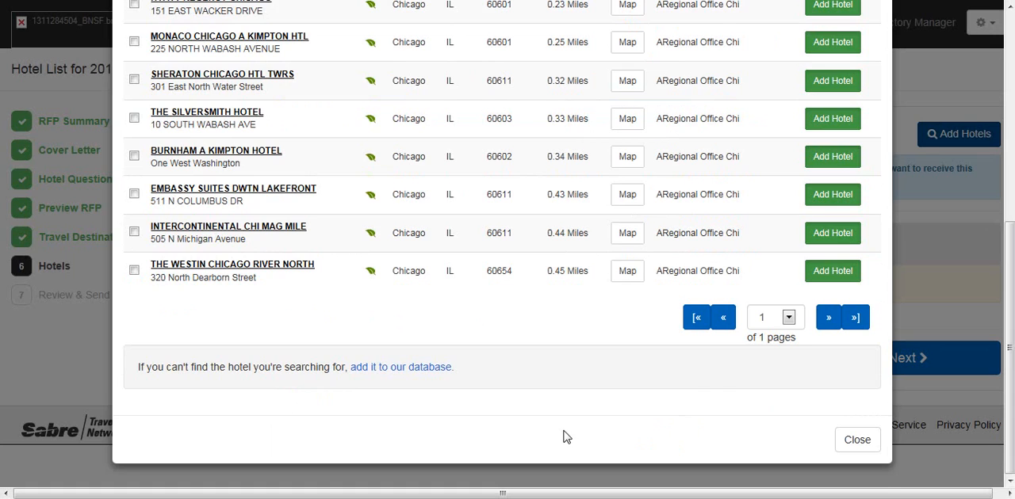
Step: Look through the remaining eco-certified hotel search results and close the hotel search to return to the RFP's hotel list
{"action": "scroll", "coordinate": [565, 437], "scroll_direction": "up", "scroll_amount": 5}
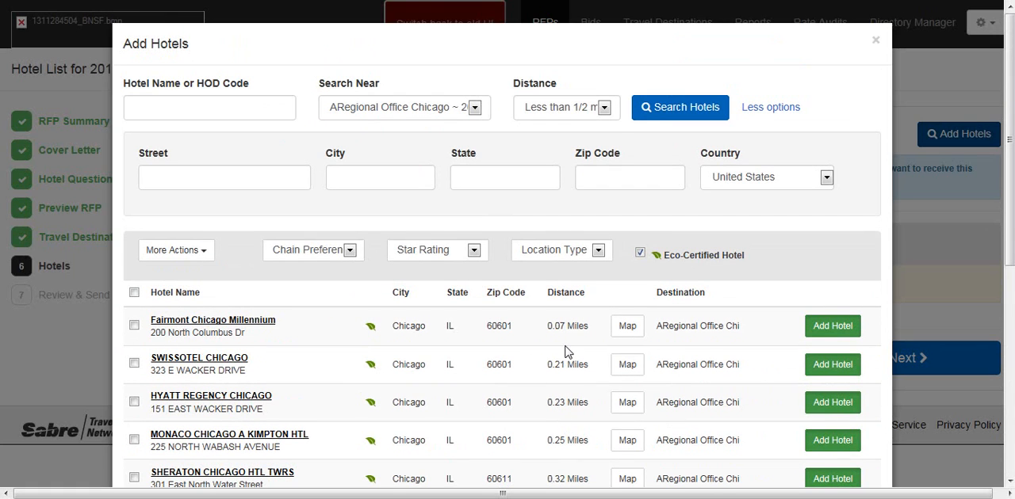
{"action": "scroll", "coordinate": [563, 353], "scroll_direction": "down", "scroll_amount": 3}
{"action": "scroll", "coordinate": [563, 353], "scroll_direction": "down", "scroll_amount": 5}
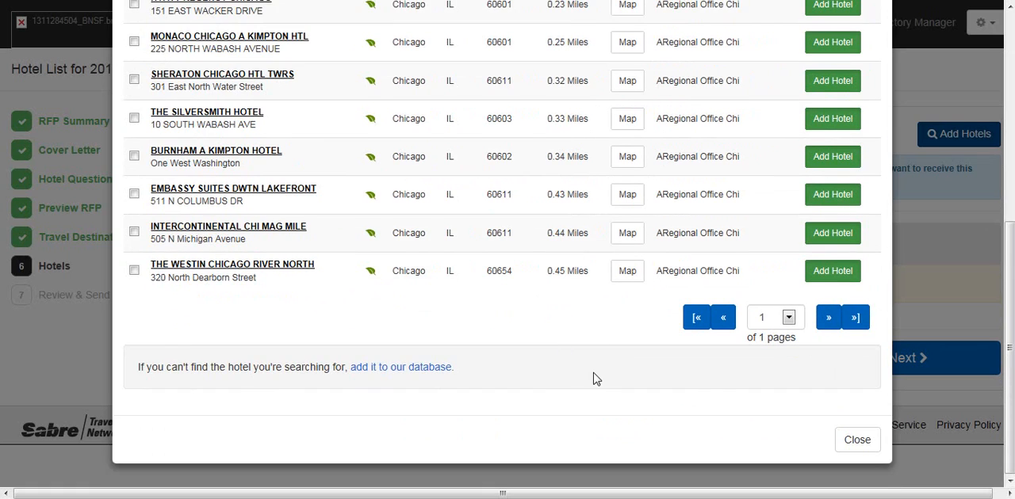
{"action": "scroll", "coordinate": [655, 426], "scroll_direction": "up", "scroll_amount": 3}
{"action": "scroll", "coordinate": [535, 420], "scroll_direction": "down", "scroll_amount": 3}
{"action": "left_click", "coordinate": [857, 440]}
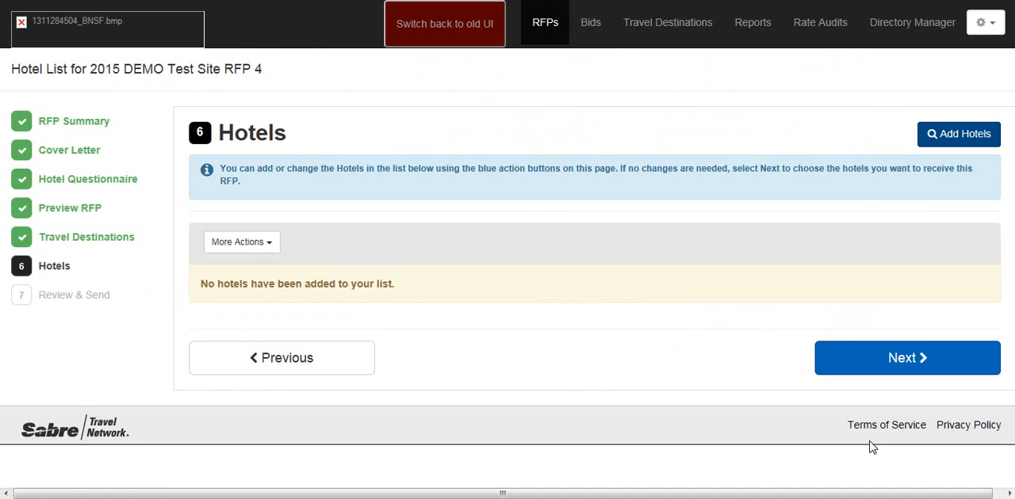
Step: Review the hotels added under ARegional Office Chicago and check which additional actions the hotel list offers
{"action": "scroll", "coordinate": [760, 355], "scroll_direction": "down", "scroll_amount": 4}
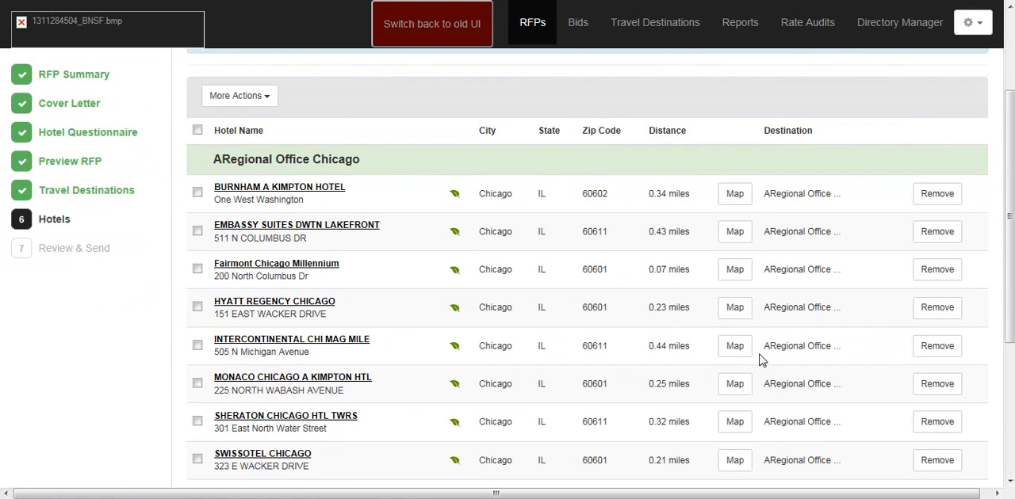
{"action": "scroll", "coordinate": [761, 358], "scroll_direction": "up", "scroll_amount": 1}
{"action": "scroll", "coordinate": [761, 361], "scroll_direction": "up", "scroll_amount": 1}
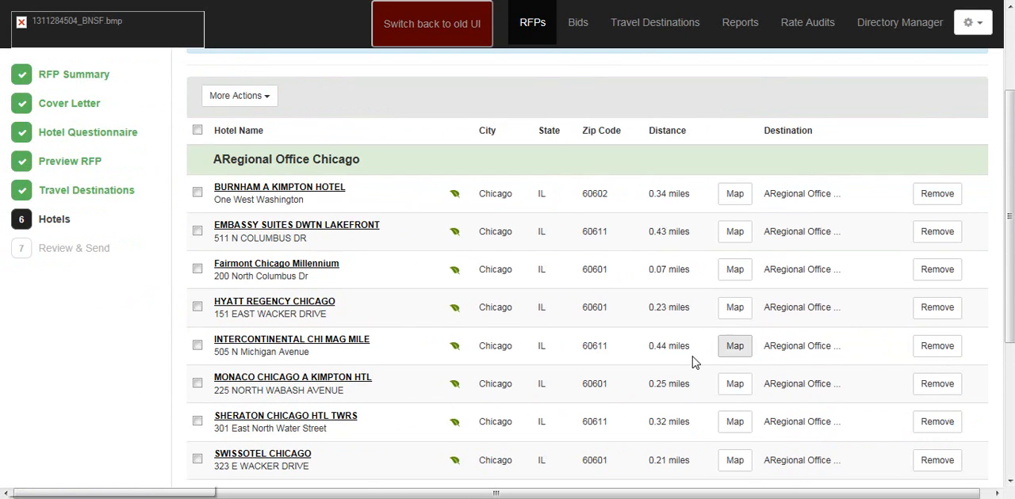
{"action": "scroll", "coordinate": [741, 210], "scroll_direction": "up", "scroll_amount": 1}
{"action": "scroll", "coordinate": [836, 298], "scroll_direction": "down", "scroll_amount": 1}
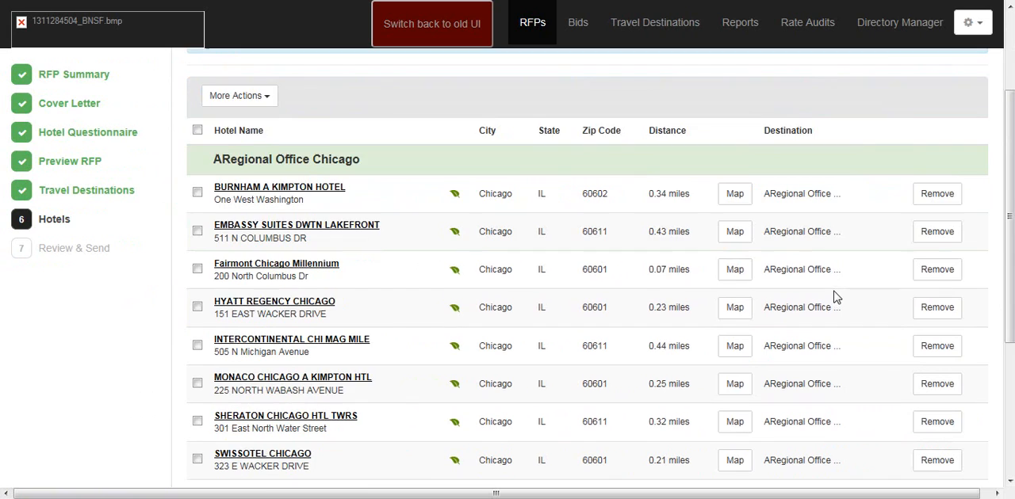
{"action": "scroll", "coordinate": [834, 297], "scroll_direction": "down", "scroll_amount": 1}
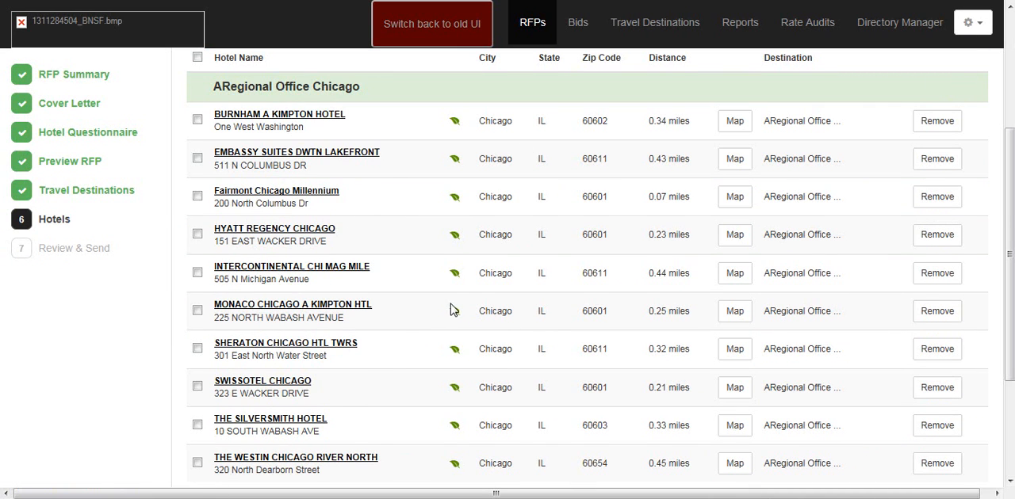
{"action": "scroll", "coordinate": [454, 313], "scroll_direction": "up", "scroll_amount": 1}
{"action": "left_click", "coordinate": [263, 96]}
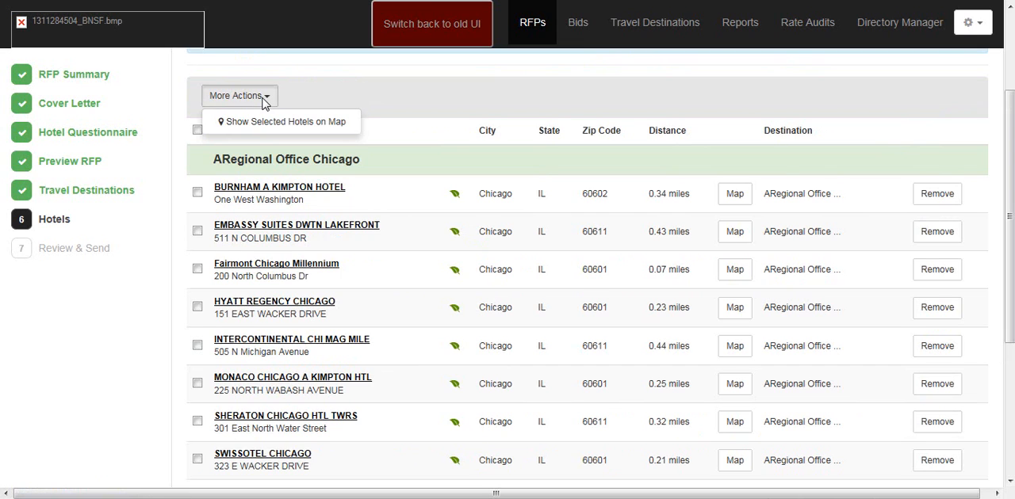
{"action": "left_click", "coordinate": [263, 100]}
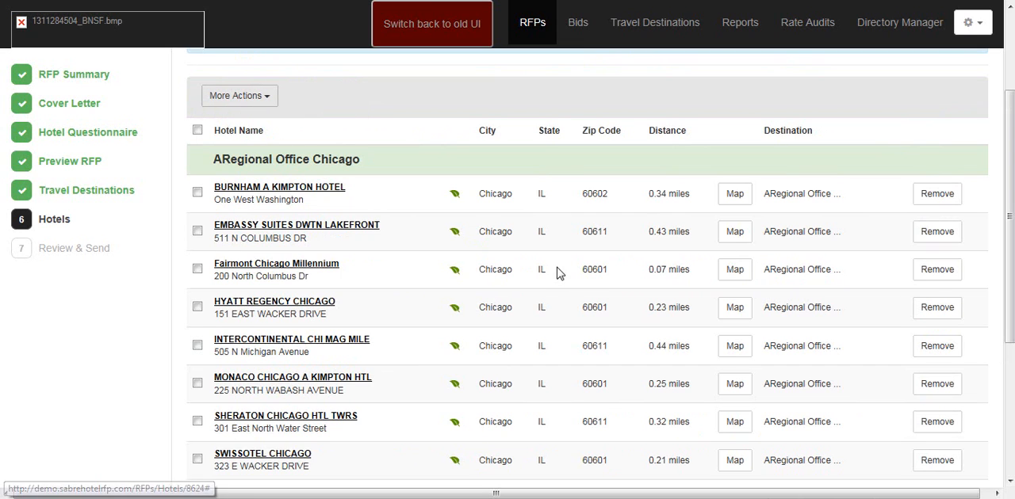
{"action": "scroll", "coordinate": [444, 154], "scroll_direction": "down", "scroll_amount": 3}
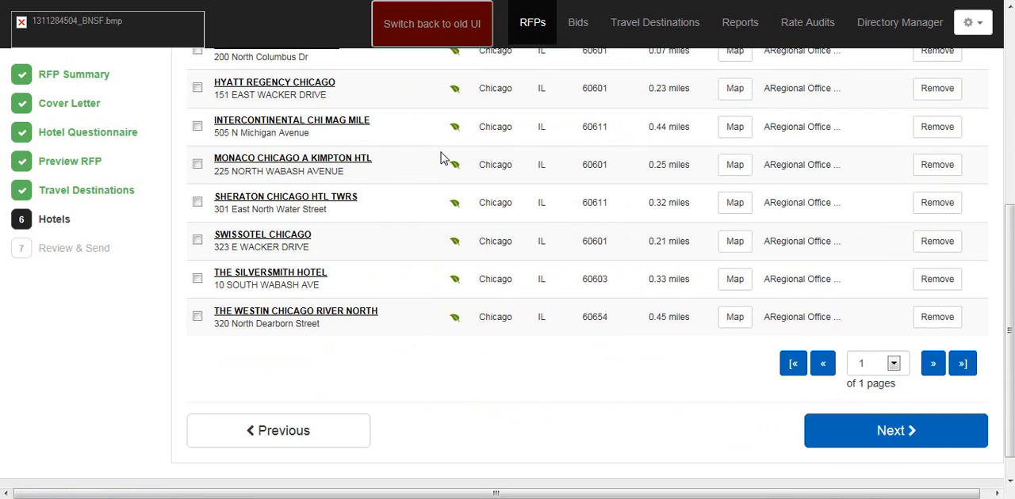
{"action": "scroll", "coordinate": [487, 220], "scroll_direction": "up", "scroll_amount": 4}
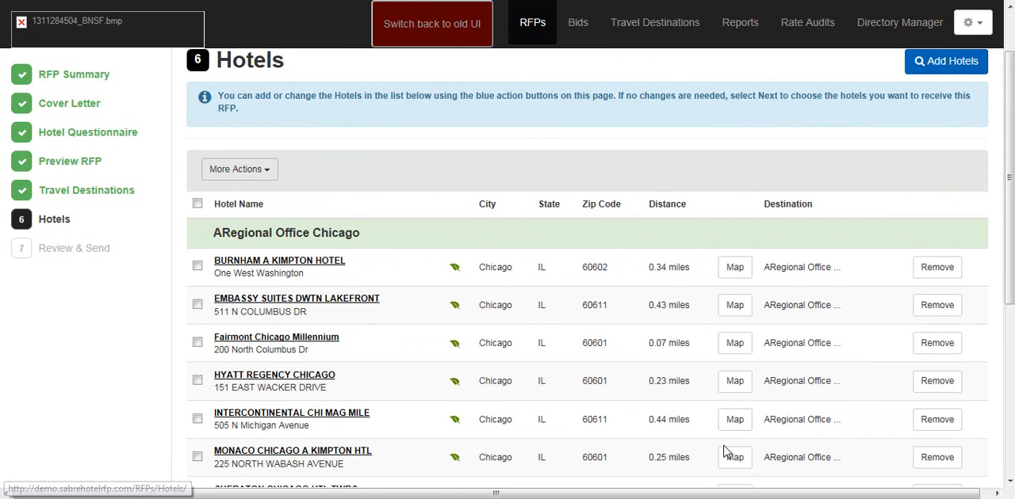
{"action": "scroll", "coordinate": [874, 317], "scroll_direction": "up", "scroll_amount": 1}
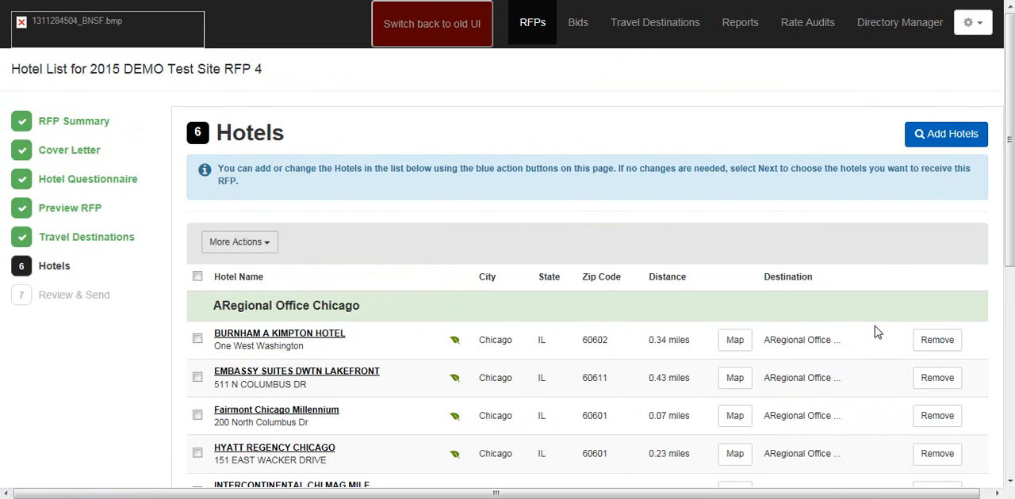
{"action": "scroll", "coordinate": [875, 328], "scroll_direction": "down", "scroll_amount": 5}
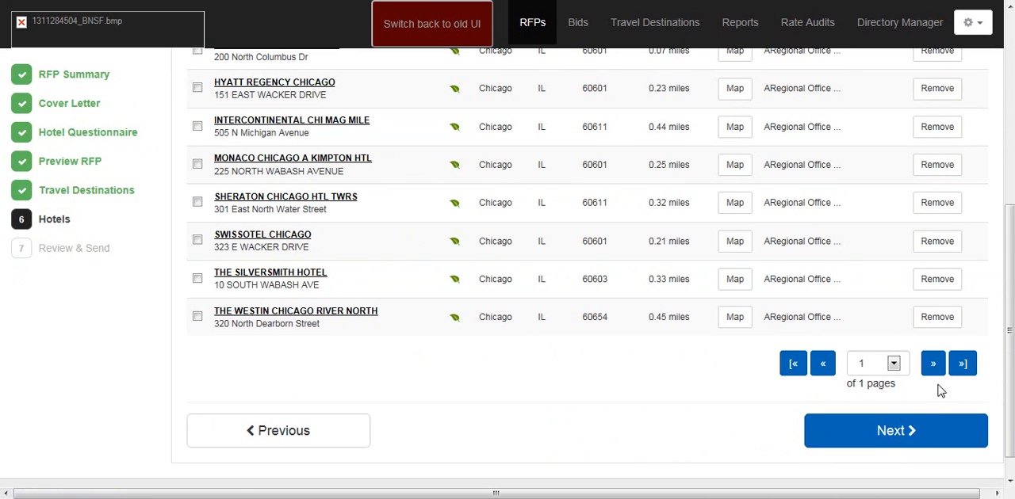
Step: Continue to the Review & Send stage and look over the hotels, their travel destinations and assigned contacts
{"action": "left_click", "coordinate": [953, 441]}
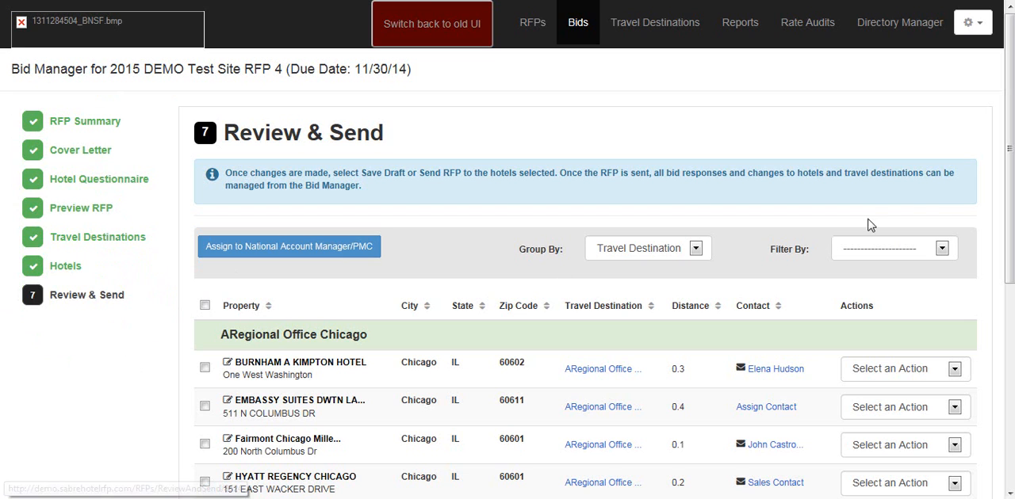
{"action": "left_click_drag", "start_coordinate": [1011, 167], "coordinate": [1011, 203]}
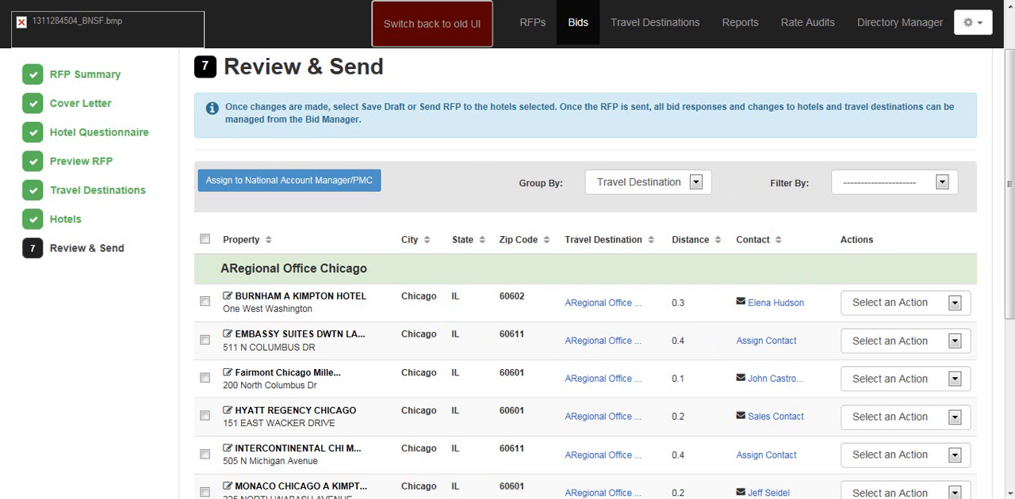
{"action": "scroll", "coordinate": [604, 273], "scroll_direction": "down", "scroll_amount": 2}
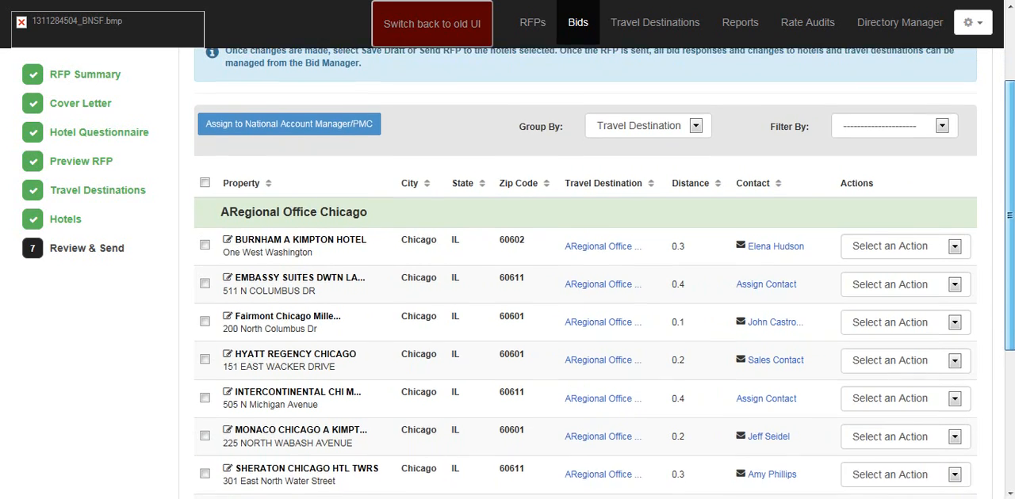
{"action": "left_click_drag", "start_coordinate": [1014, 224], "coordinate": [1014, 214]}
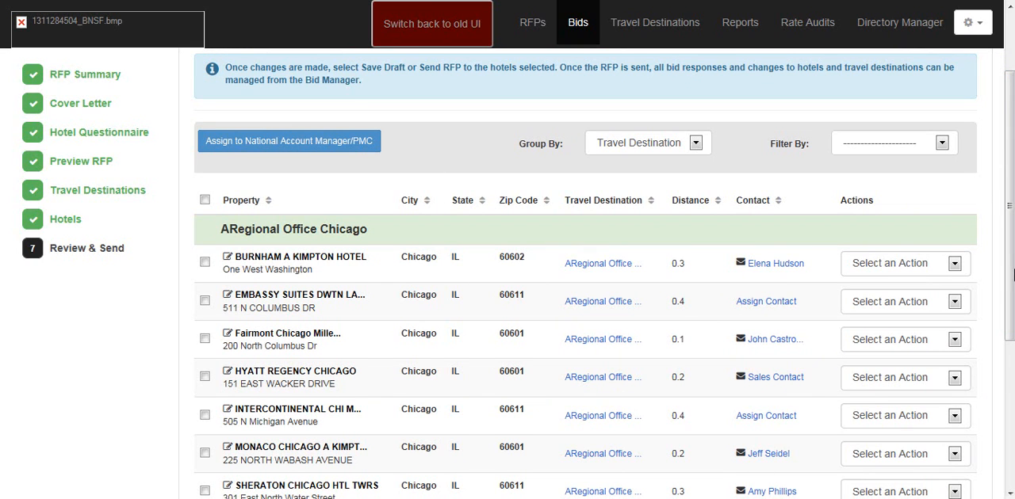
{"action": "scroll", "coordinate": [1012, 273], "scroll_direction": "down", "scroll_amount": 2}
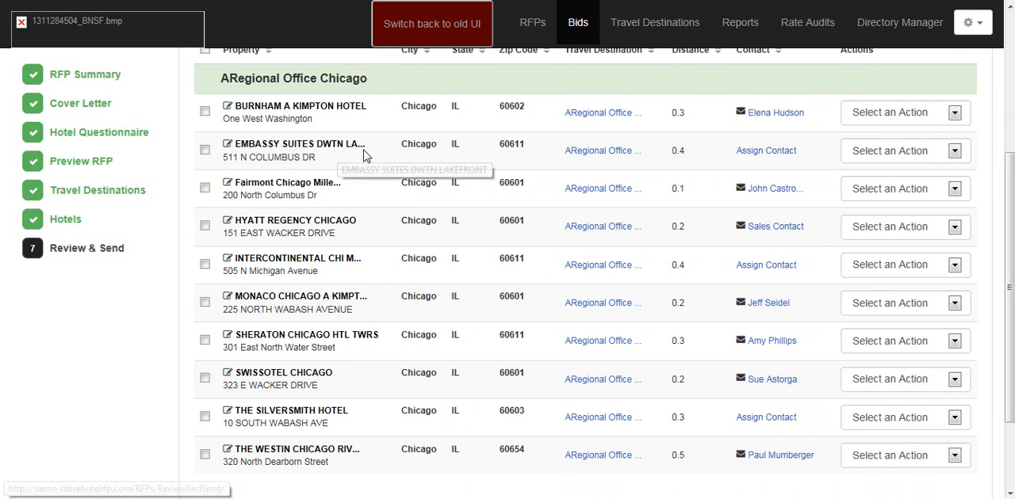
Step: Assign a new contact to Embassy Suites Dwtn Lakefront, filling in first name, last name, fax number and email address, and save it
{"action": "left_click", "coordinate": [768, 152]}
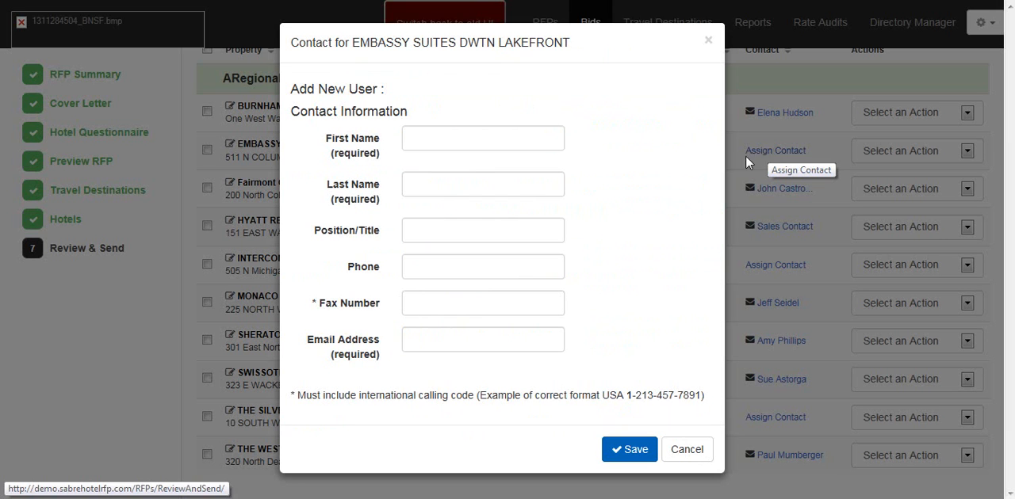
{"action": "left_click", "coordinate": [438, 135]}
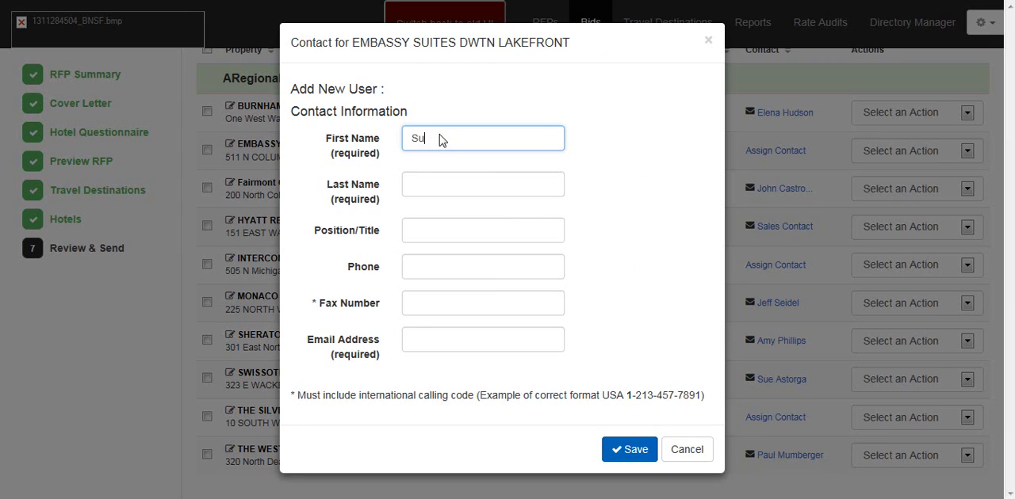
{"action": "left_click", "coordinate": [432, 189]}
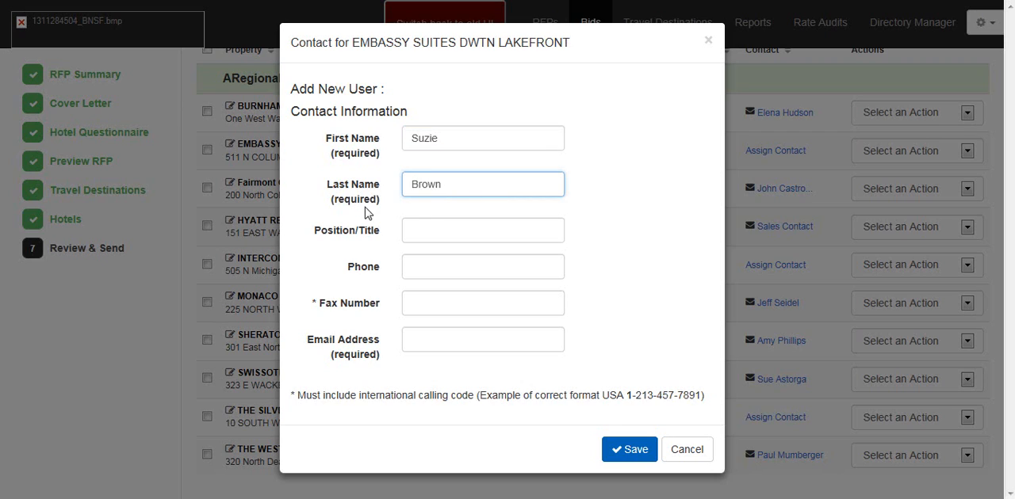
{"action": "left_click", "coordinate": [426, 304]}
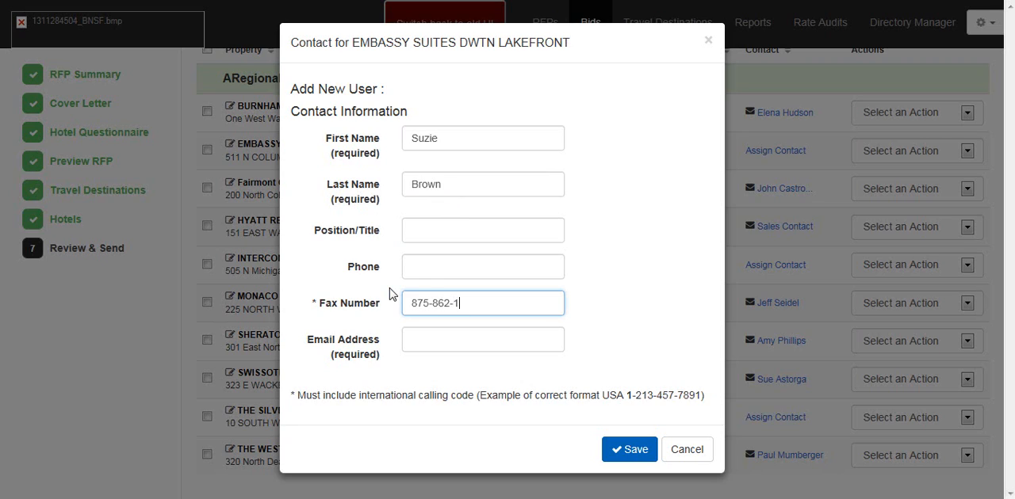
{"action": "left_click", "coordinate": [444, 343]}
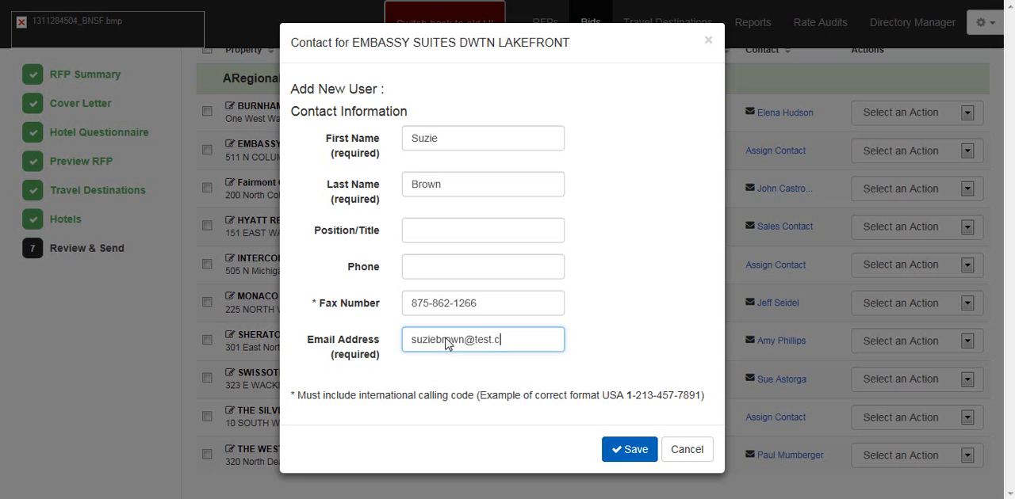
{"action": "left_click", "coordinate": [638, 449]}
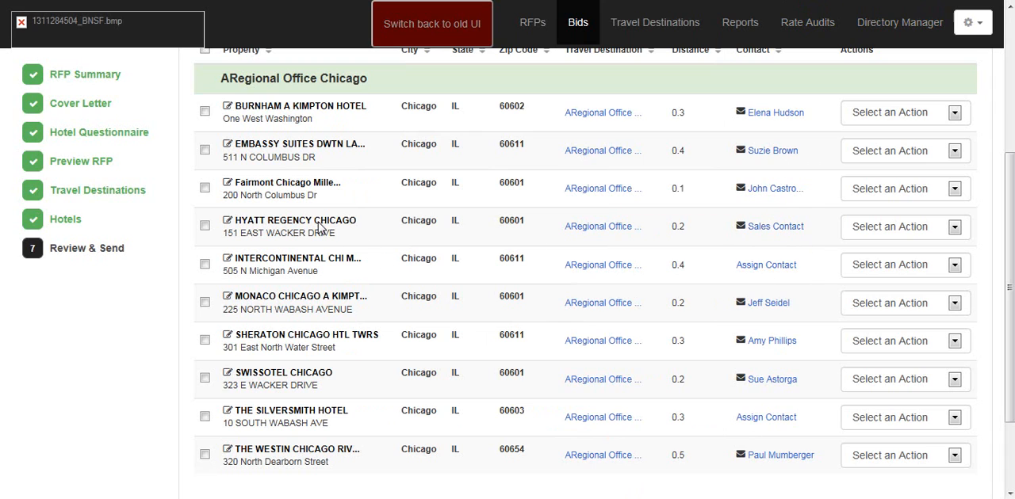
Step: Open the Hyatt Regency Chicago contact and replace the placeholder first and last names with the new contact's name
{"action": "left_click", "coordinate": [785, 227]}
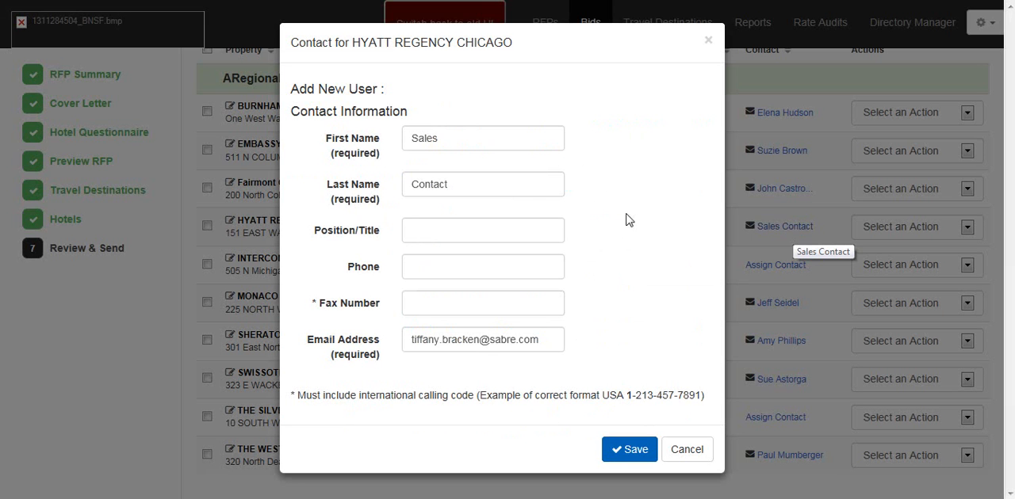
{"action": "left_click", "coordinate": [481, 143]}
{"action": "left_click_drag", "start_coordinate": [480, 143], "coordinate": [385, 141]}
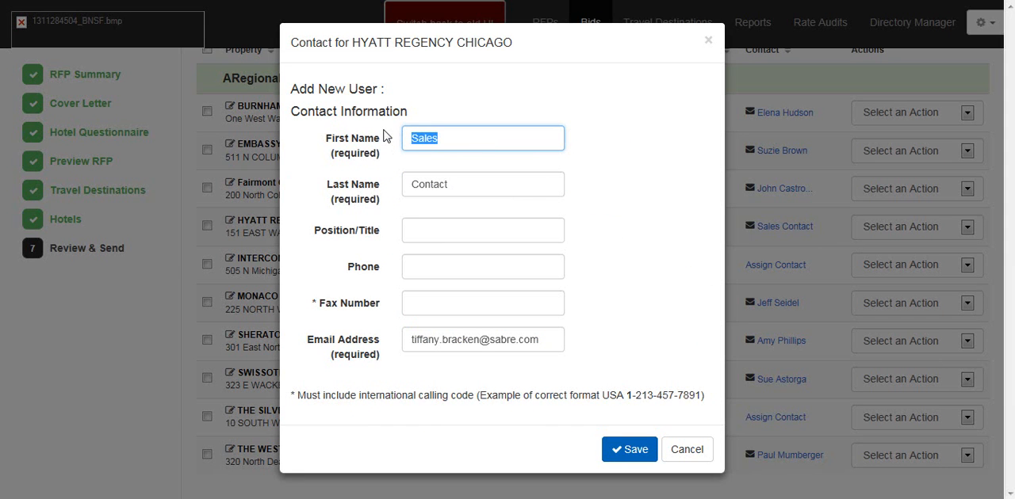
{"action": "key", "text": "BackSpace"}
{"action": "left_click", "coordinate": [428, 196]}
{"action": "left_click_drag", "start_coordinate": [426, 197], "coordinate": [341, 200]}
{"action": "type", "text": "S"}
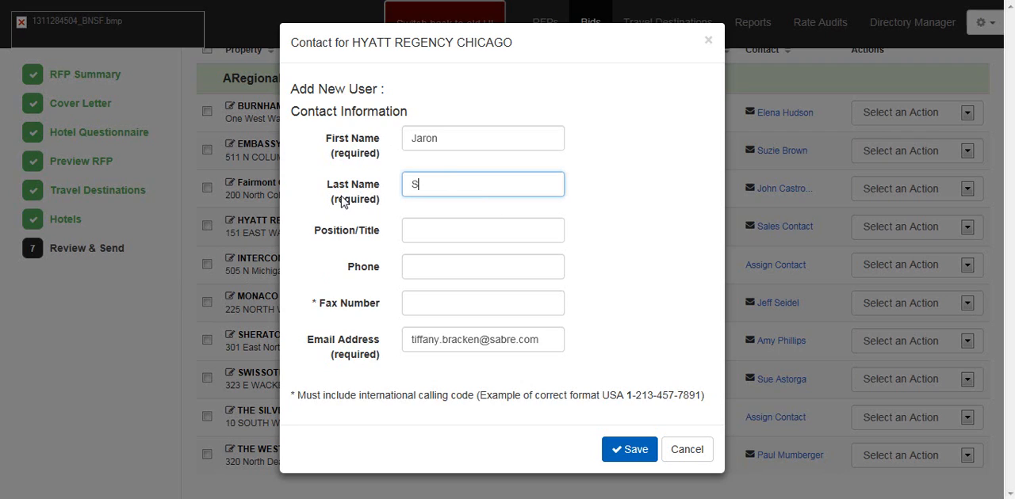
{"action": "type", "text": "mith"}
Step: Enter the Hyatt Regency Chicago contact's fax number, replace the email address, and save the contact
{"action": "left_click", "coordinate": [429, 299]}
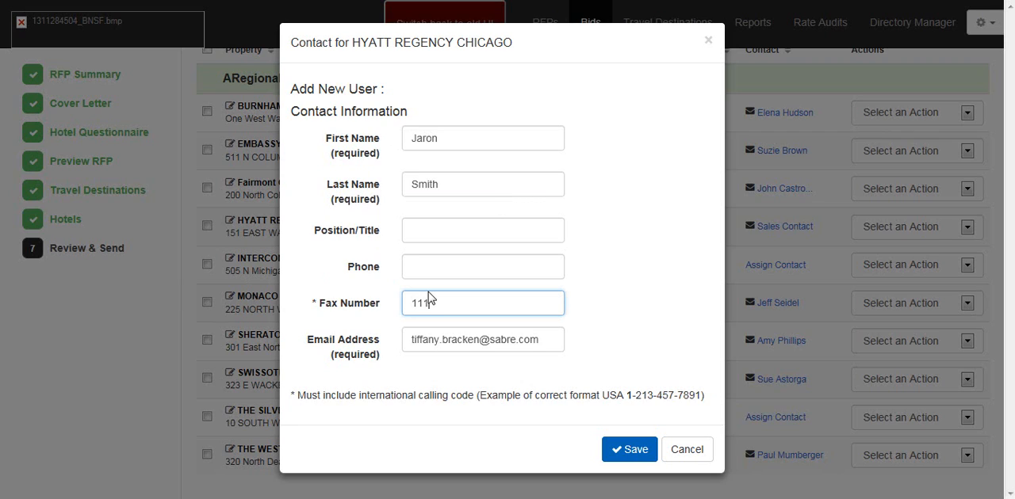
{"action": "left_click_drag", "start_coordinate": [550, 341], "coordinate": [387, 357]}
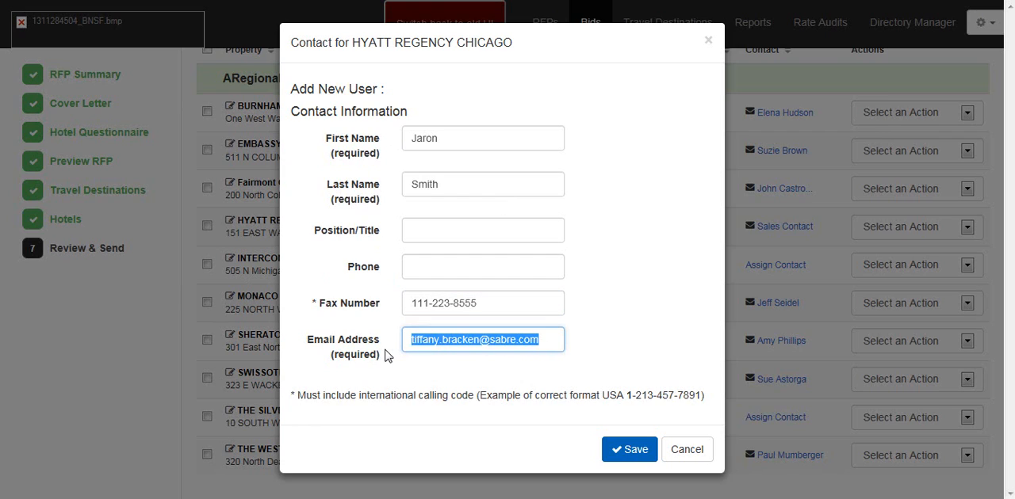
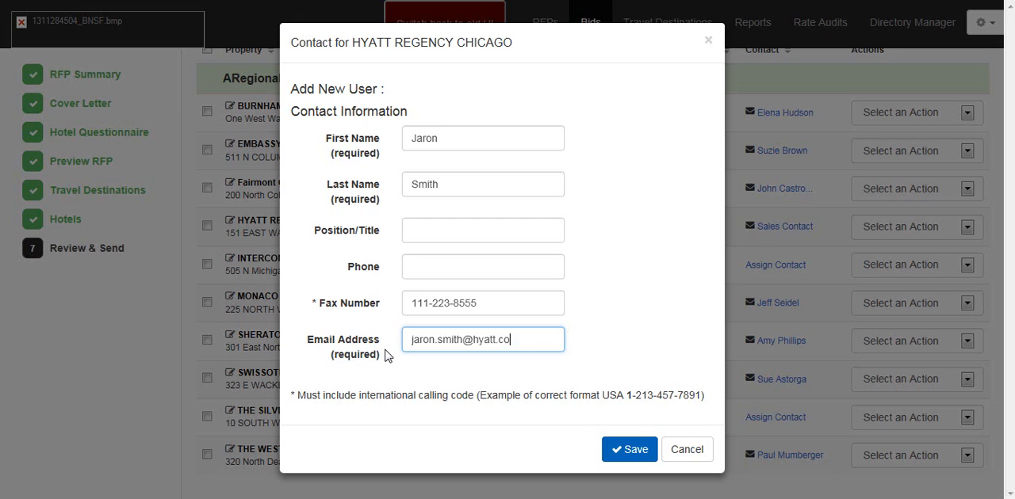
{"action": "left_click", "coordinate": [625, 449]}
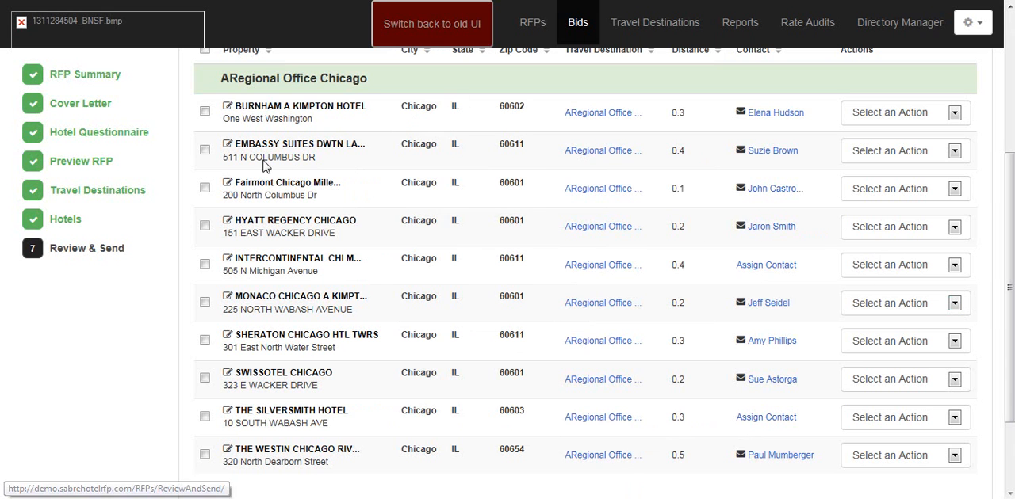
Step: View the details of the ARegional Office Chicago travel destination and close them
{"action": "left_click", "coordinate": [600, 113]}
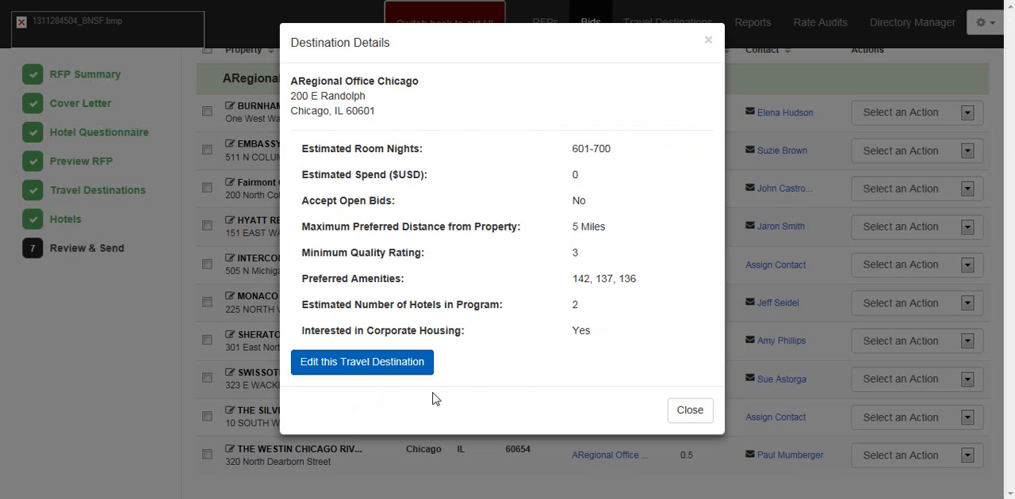
{"action": "left_click", "coordinate": [687, 409]}
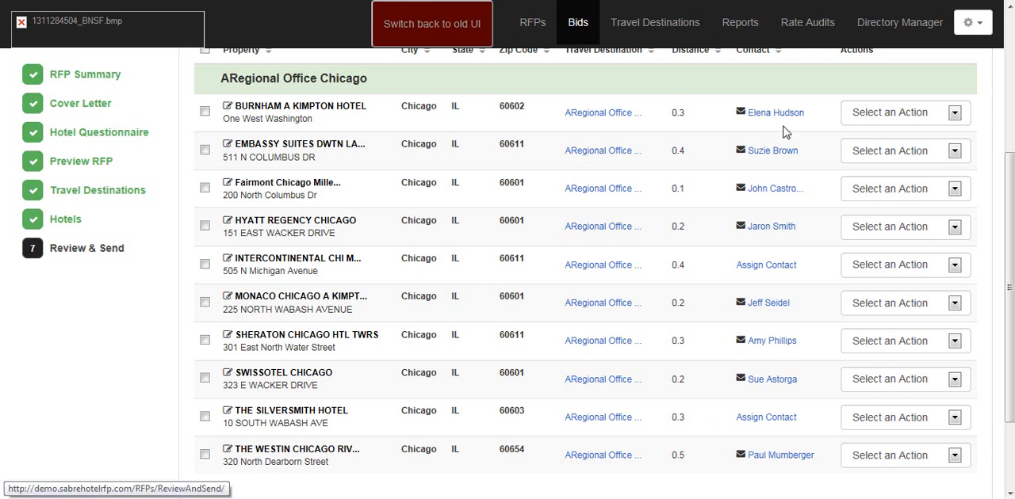
Step: Look at the contact message form and the available row actions for Burnham A Kimpton Hotel without applying any
{"action": "scroll", "coordinate": [788, 129], "scroll_direction": "up", "scroll_amount": 1}
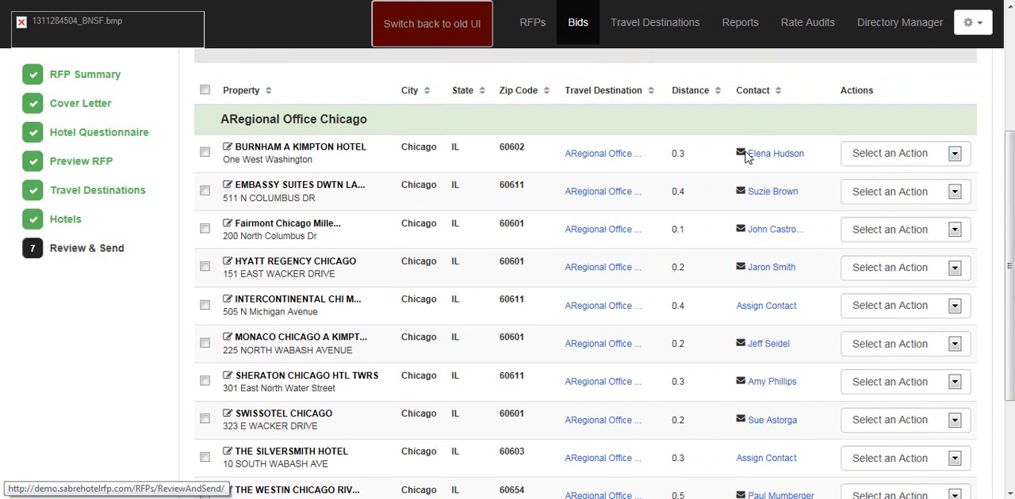
{"action": "left_click", "coordinate": [740, 152]}
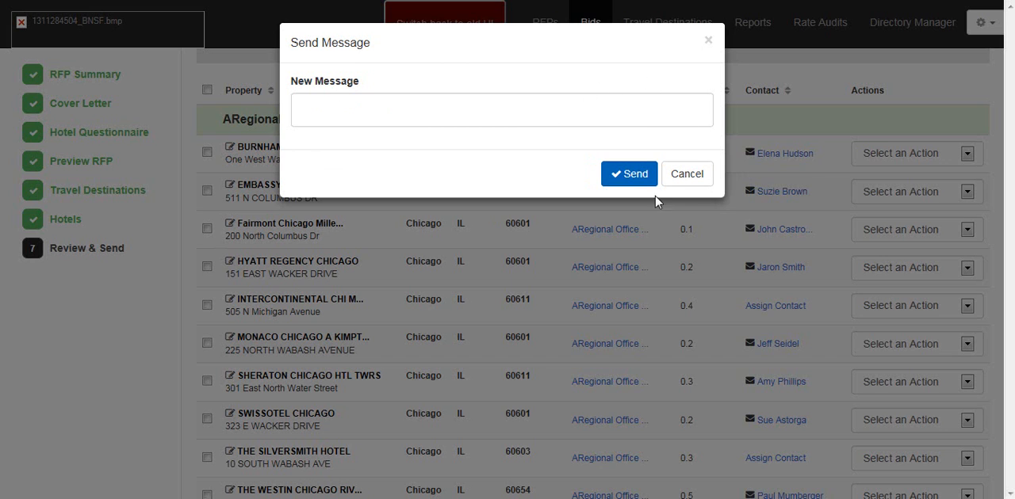
{"action": "left_click", "coordinate": [689, 176]}
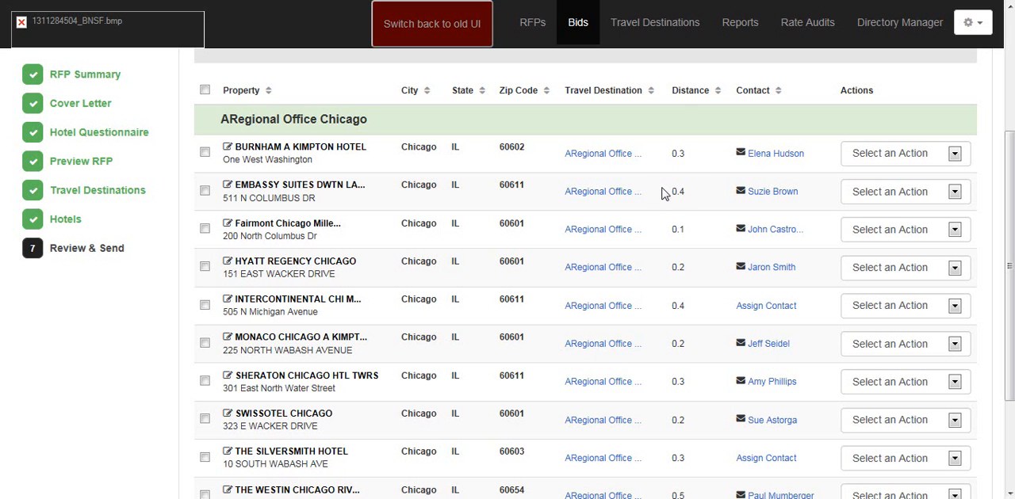
{"action": "left_click", "coordinate": [955, 154]}
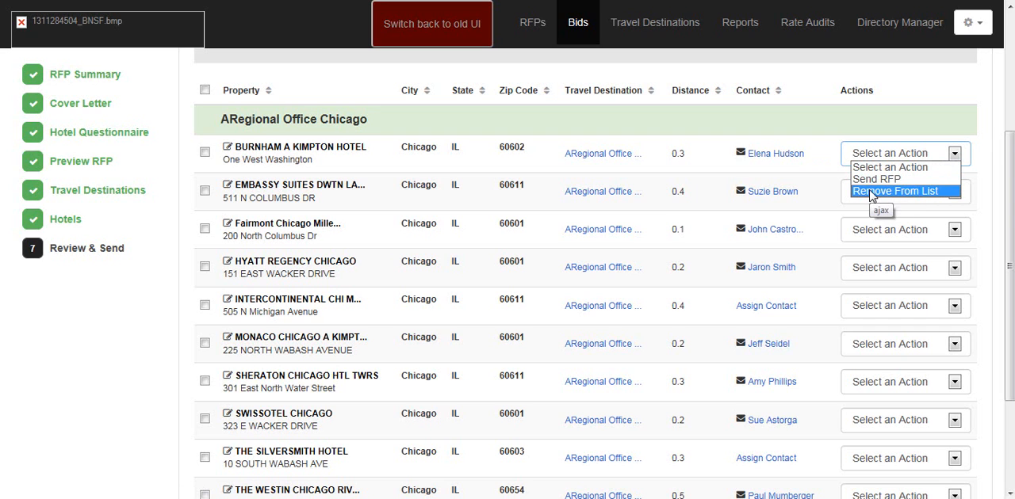
{"action": "left_click", "coordinate": [825, 133]}
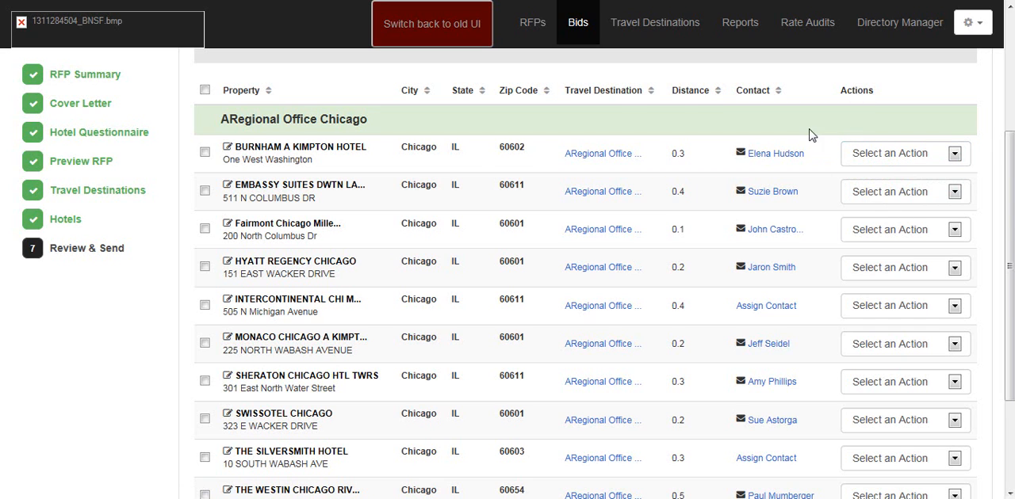
Step: Group the hotel list by Master Chain and look over the hotels under each chain
{"action": "scroll", "coordinate": [790, 141], "scroll_direction": "up", "scroll_amount": 1}
{"action": "scroll", "coordinate": [790, 142], "scroll_direction": "up", "scroll_amount": 1}
{"action": "scroll", "coordinate": [777, 179], "scroll_direction": "down", "scroll_amount": 1}
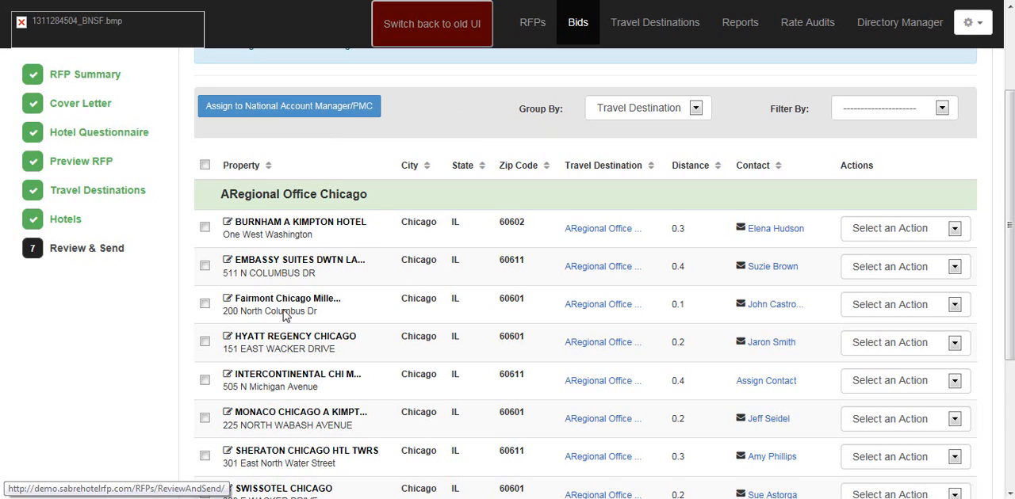
{"action": "left_click", "coordinate": [697, 109]}
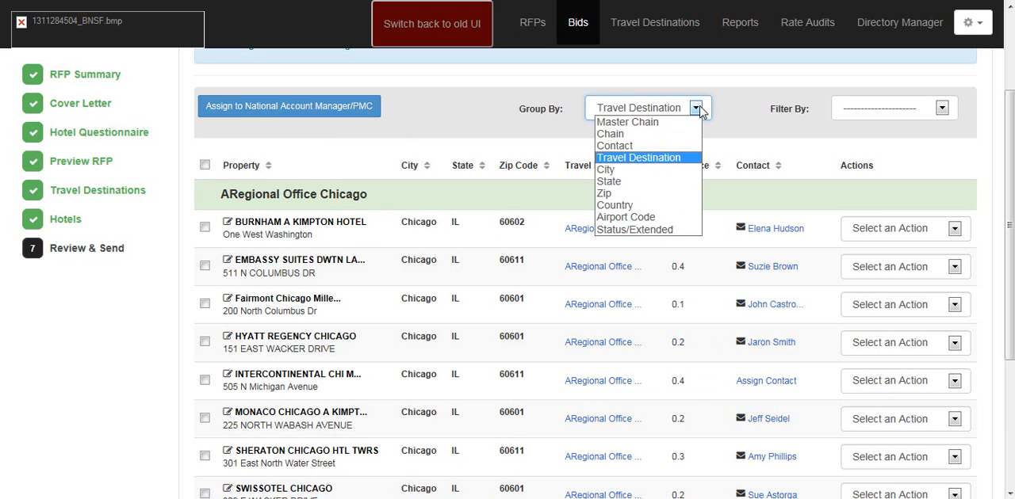
{"action": "left_click", "coordinate": [679, 123]}
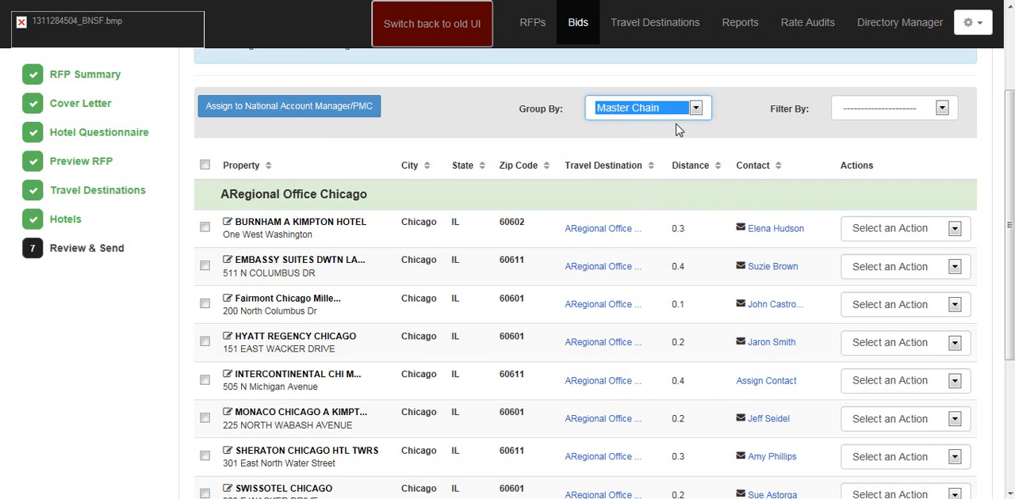
{"action": "scroll", "coordinate": [634, 194], "scroll_direction": "down", "scroll_amount": 8}
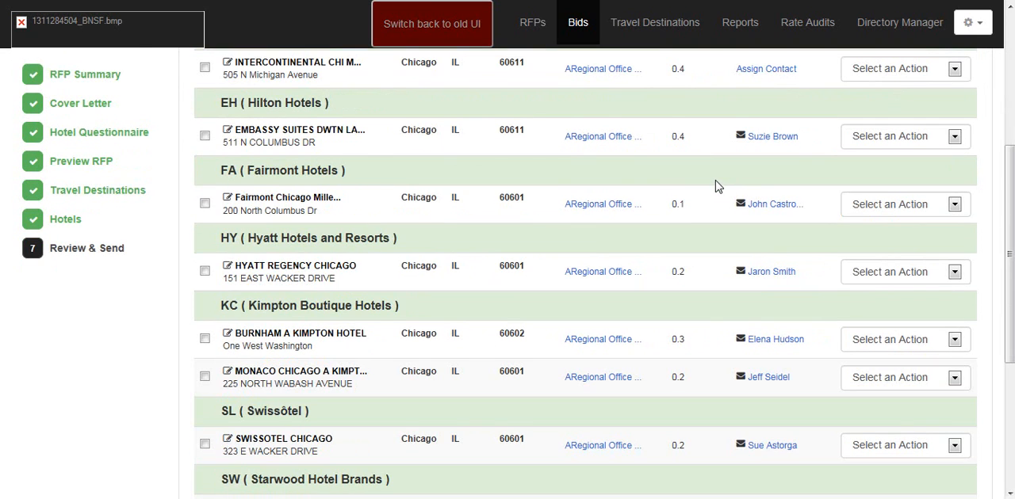
{"action": "scroll", "coordinate": [707, 197], "scroll_direction": "up", "scroll_amount": 5}
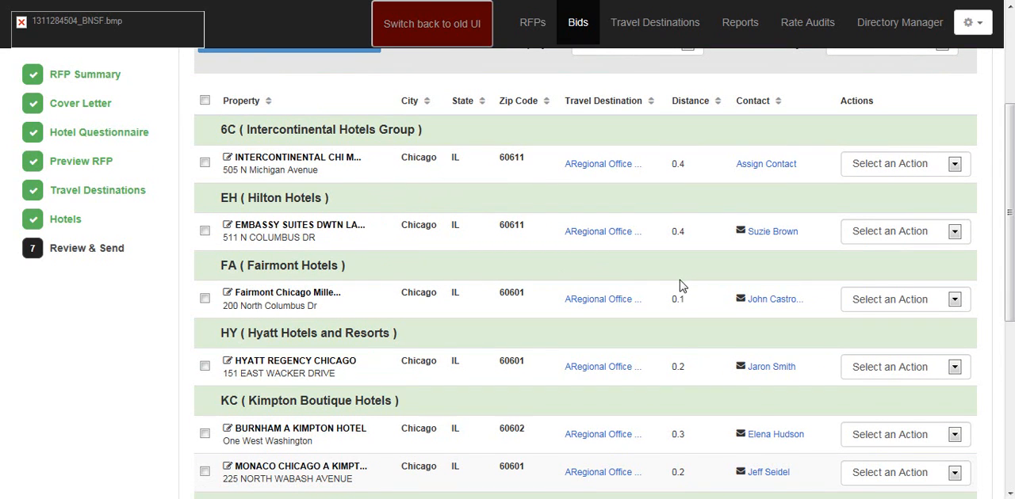
{"action": "scroll", "coordinate": [679, 284], "scroll_direction": "down", "scroll_amount": 1}
{"action": "scroll", "coordinate": [678, 284], "scroll_direction": "up", "scroll_amount": 1}
{"action": "scroll", "coordinate": [521, 236], "scroll_direction": "up", "scroll_amount": 2}
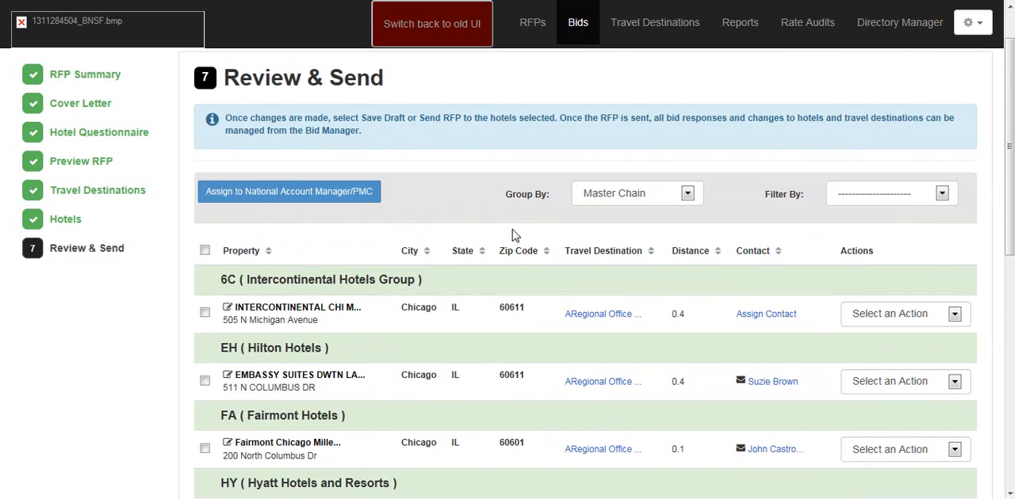
Step: Try to assign the Burnham and Monaco Chicago hotels under Kimpton Boutique Hotels to a National Account Manager
{"action": "scroll", "coordinate": [510, 236], "scroll_direction": "down", "scroll_amount": 1}
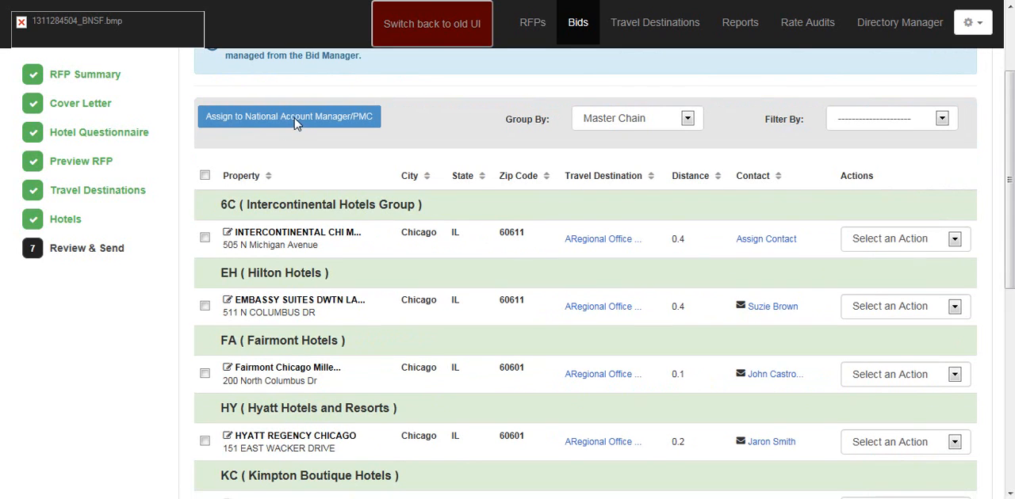
{"action": "scroll", "coordinate": [464, 307], "scroll_direction": "down", "scroll_amount": 1}
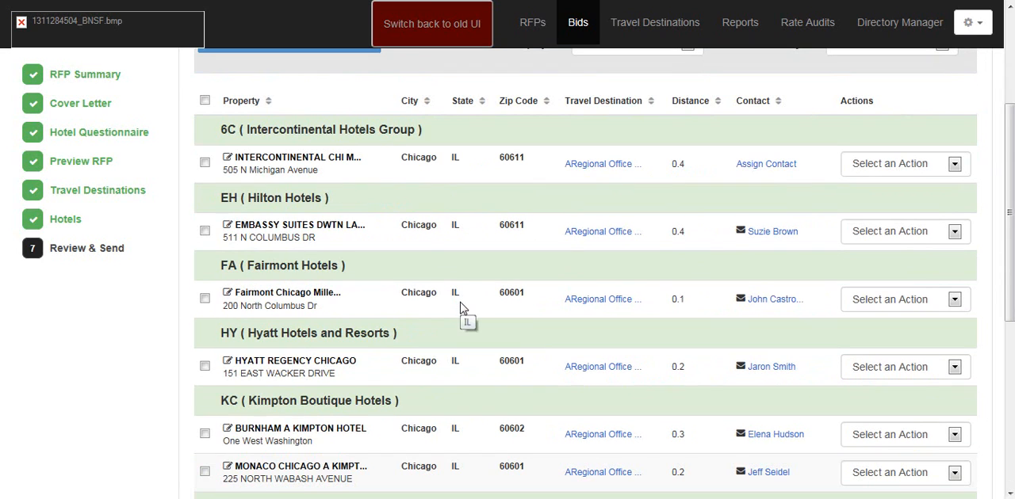
{"action": "scroll", "coordinate": [547, 410], "scroll_direction": "down", "scroll_amount": 1}
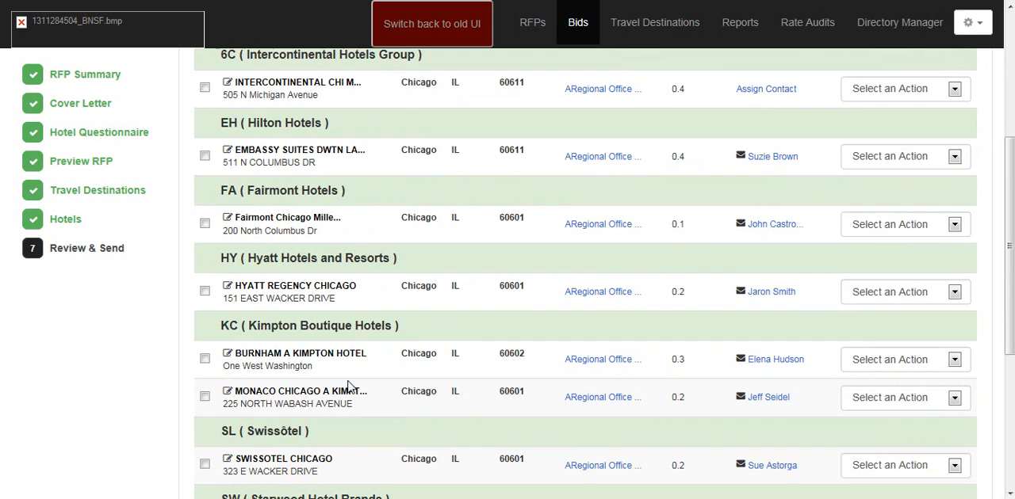
{"action": "left_click", "coordinate": [205, 359]}
{"action": "left_click", "coordinate": [205, 399]}
{"action": "scroll", "coordinate": [206, 404], "scroll_direction": "up", "scroll_amount": 3}
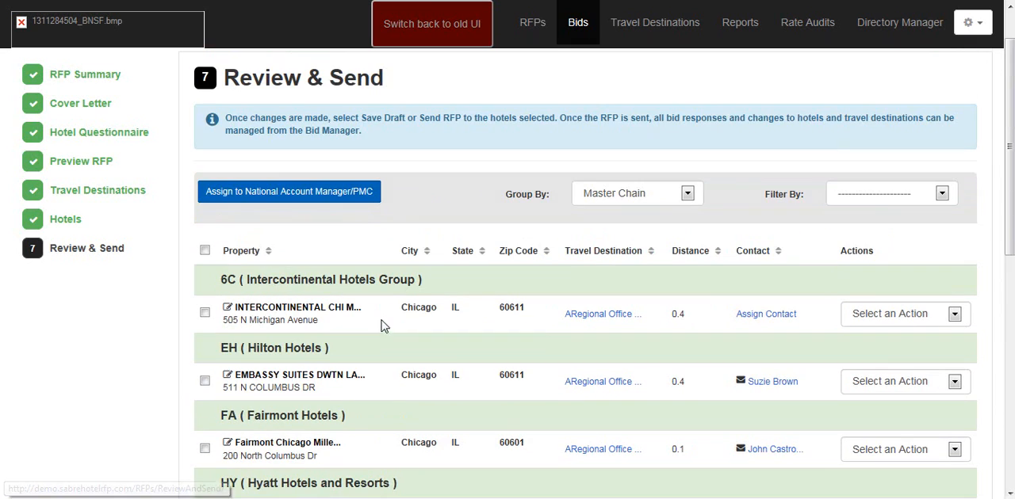
{"action": "left_click", "coordinate": [345, 198]}
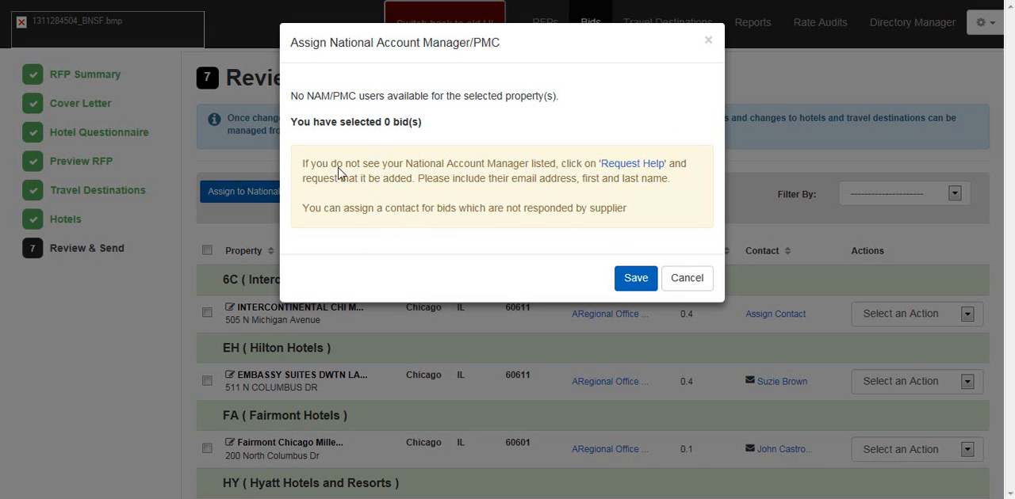
{"action": "left_click", "coordinate": [701, 287]}
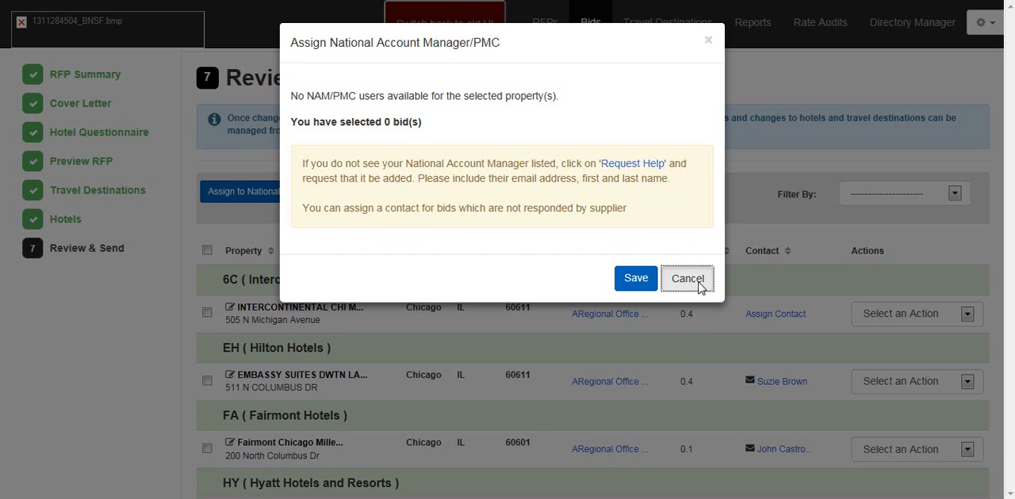
Step: Assign the Embassy Suites Dwtn Lakefront bid to the first listed Hilton Hotels National Account Manager and save the assignment
{"action": "scroll", "coordinate": [467, 345], "scroll_direction": "down", "scroll_amount": 1}
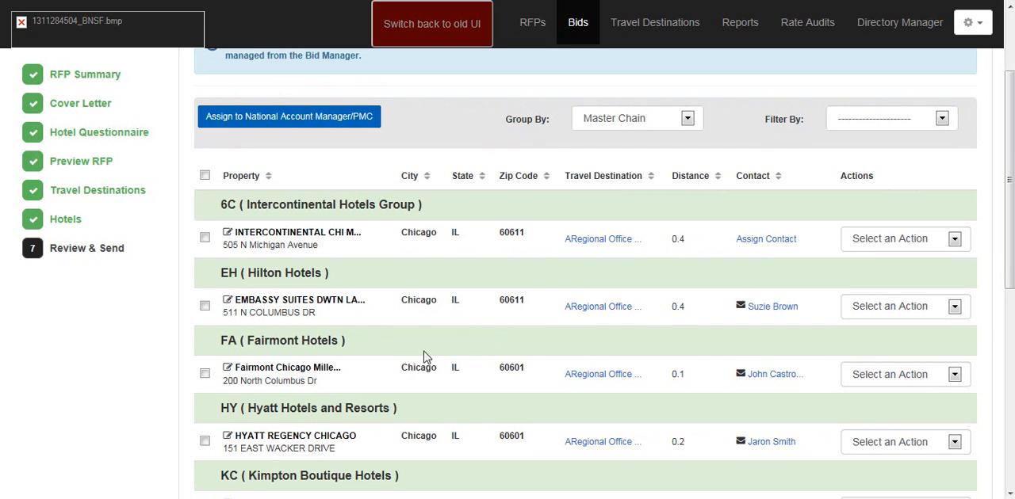
{"action": "left_click", "coordinate": [206, 308]}
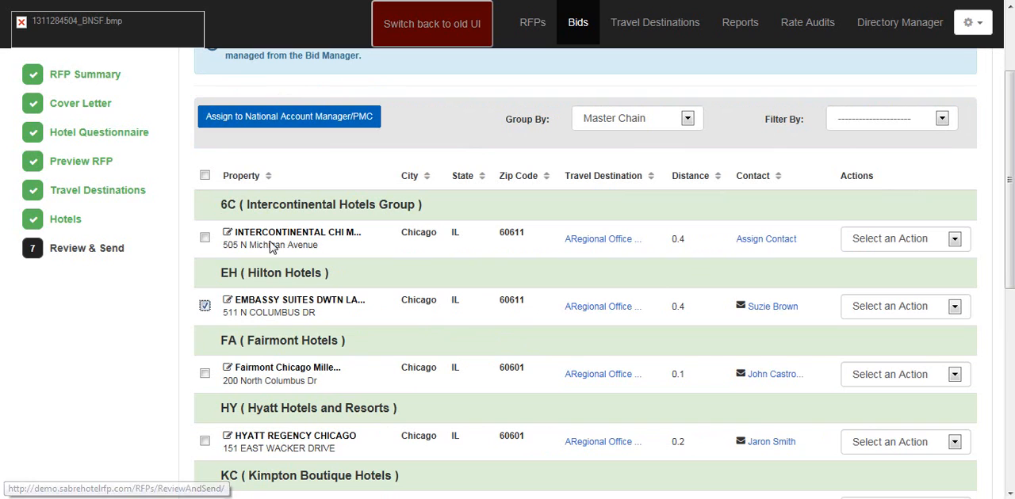
{"action": "left_click", "coordinate": [317, 119]}
{"action": "left_click", "coordinate": [697, 104]}
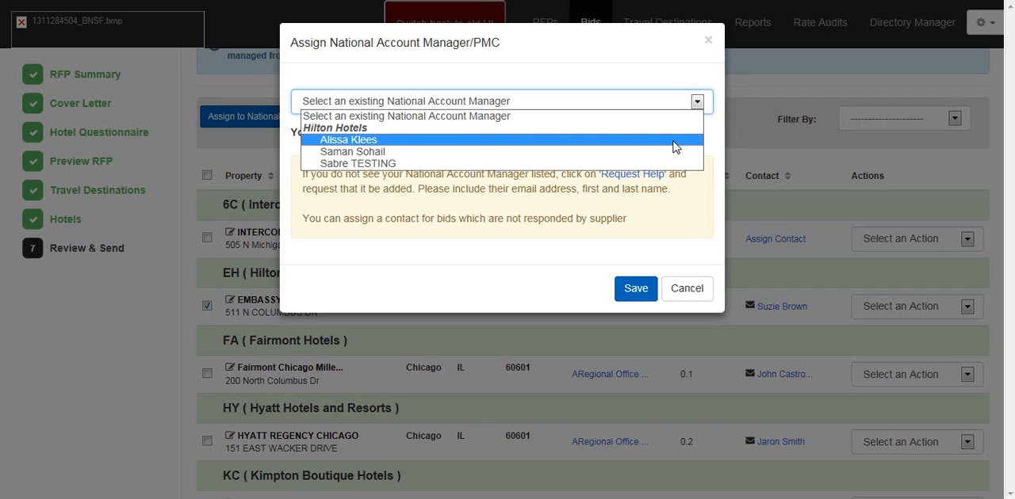
{"action": "left_click", "coordinate": [673, 147]}
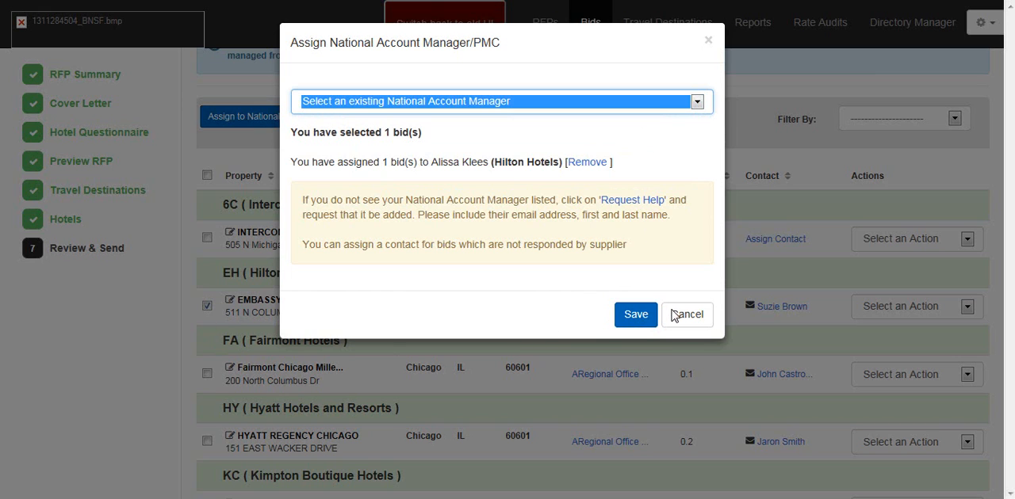
{"action": "left_click", "coordinate": [638, 315]}
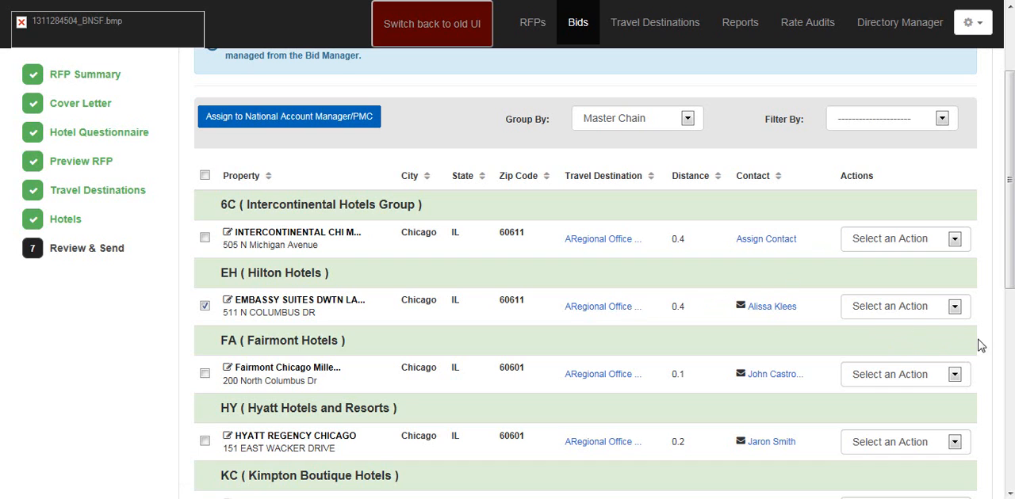
Step: Send the RFP individually to Embassy Suites Dwtn Lakefront with the default introduction message and no fax notification
{"action": "scroll", "coordinate": [585, 274], "scroll_direction": "down", "scroll_amount": 1}
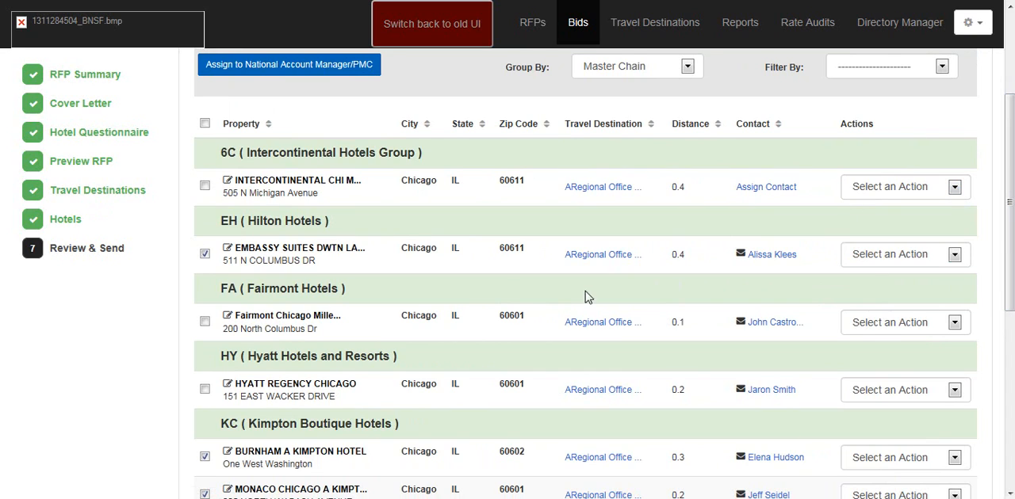
{"action": "left_click", "coordinate": [958, 258]}
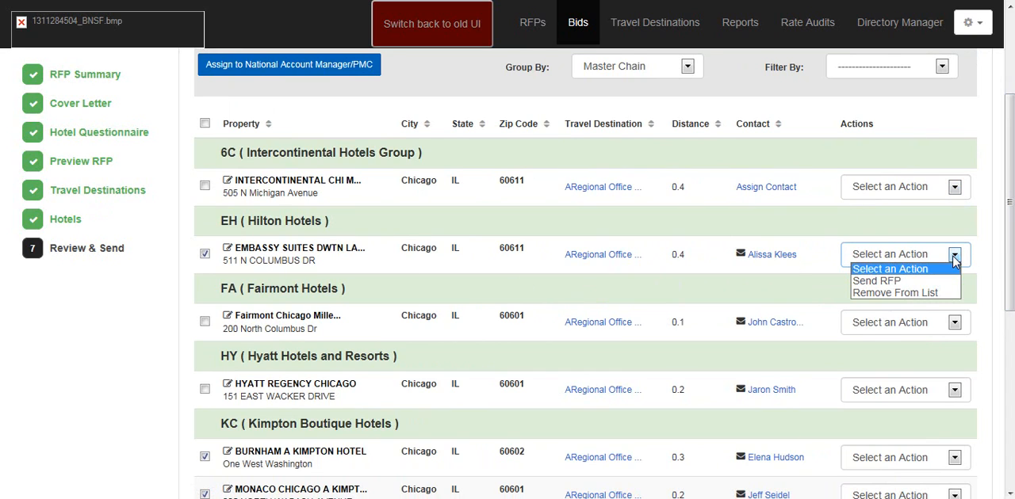
{"action": "left_click", "coordinate": [921, 282]}
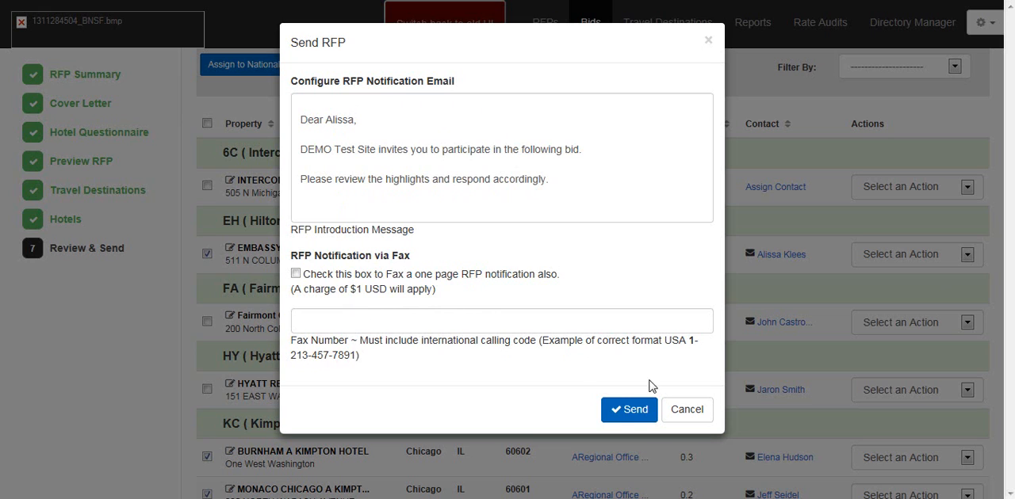
{"action": "left_click", "coordinate": [630, 411]}
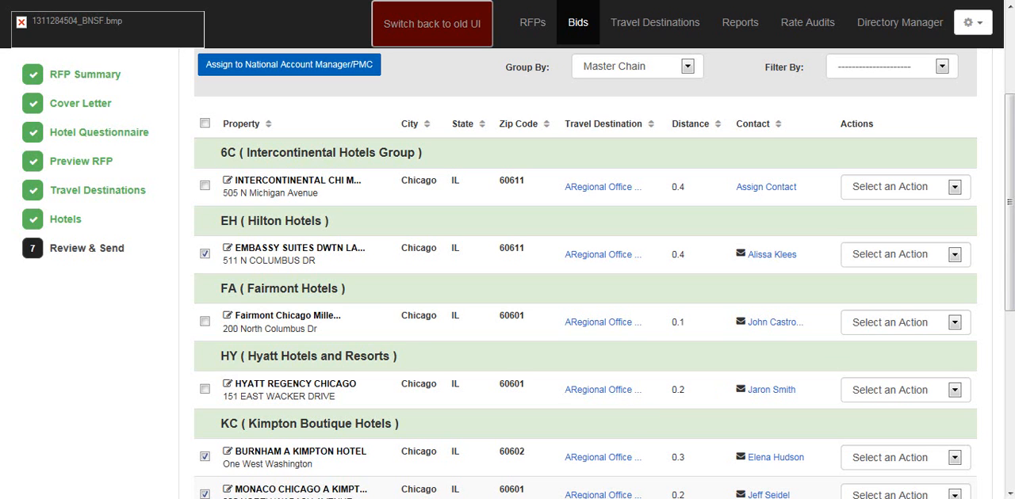
Step: Select all hotels in the list, send them the RFP and confirm the sending
{"action": "left_click", "coordinate": [205, 124]}
{"action": "scroll", "coordinate": [1013, 238], "scroll_direction": "down", "scroll_amount": 1}
{"action": "scroll", "coordinate": [585, 269], "scroll_direction": "down", "scroll_amount": 5}
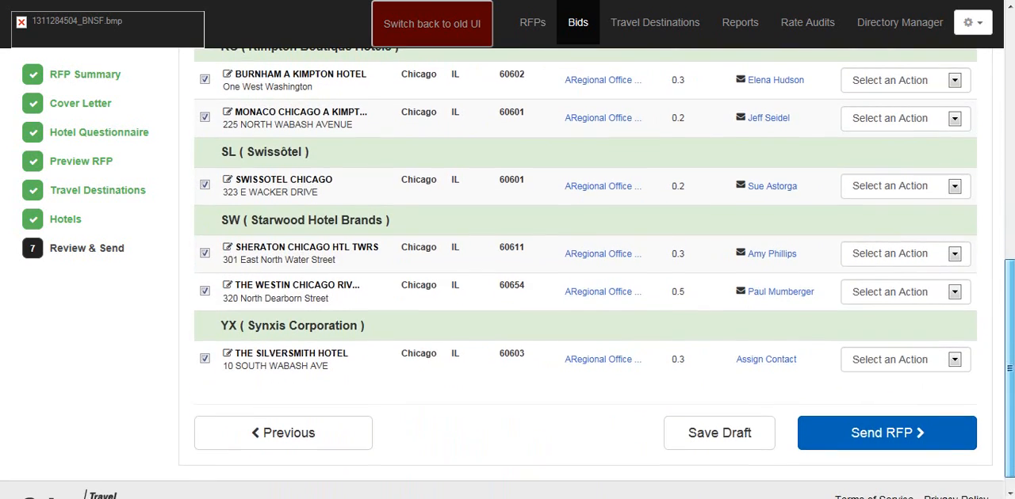
{"action": "left_click", "coordinate": [904, 434]}
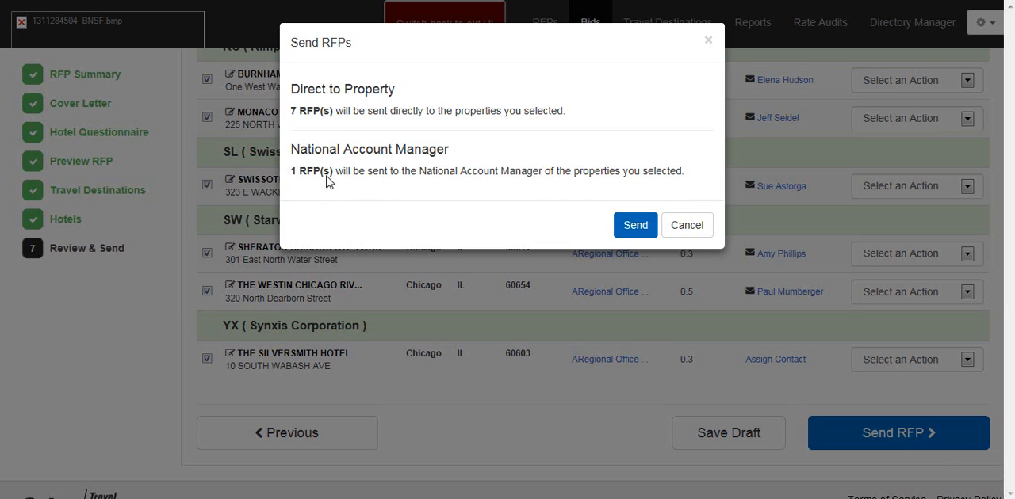
{"action": "left_click", "coordinate": [636, 226]}
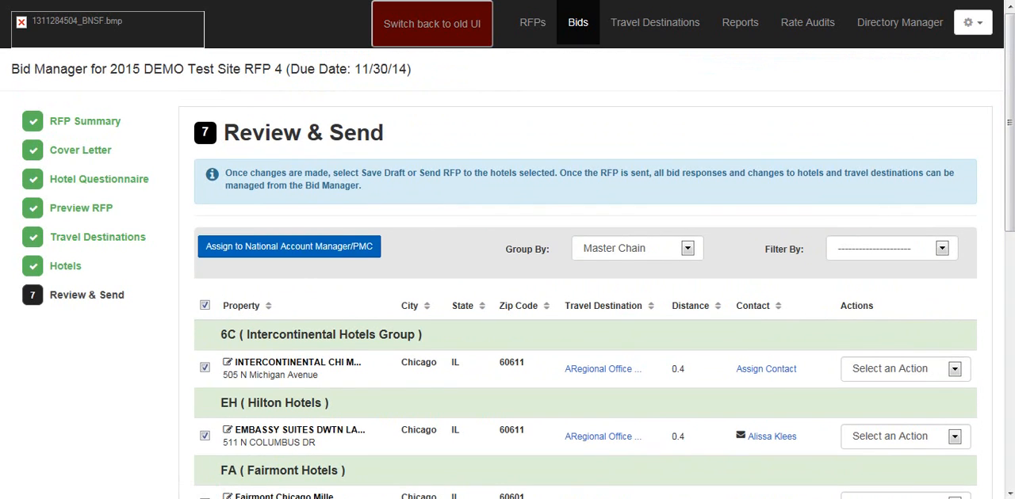
Step: Open the Bid Manager for 2015 DEMO Test Site RFP 4 and review each hotel's bid status
{"action": "mouse_move", "coordinate": [1009, 122]}
{"action": "left_mouse_down"}
{"action": "mouse_move", "coordinate": [1009, 363]}
{"action": "mouse_move", "coordinate": [1009, 123]}
{"action": "left_mouse_up"}
{"action": "left_click", "coordinate": [577, 26]}
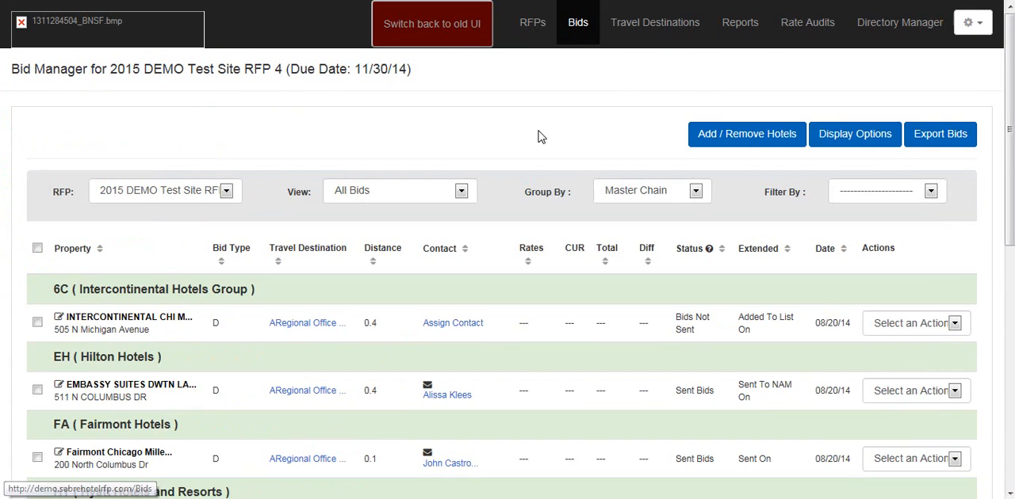
{"action": "scroll", "coordinate": [533, 200], "scroll_direction": "down", "scroll_amount": 2}
{"action": "scroll", "coordinate": [534, 206], "scroll_direction": "down", "scroll_amount": 4}
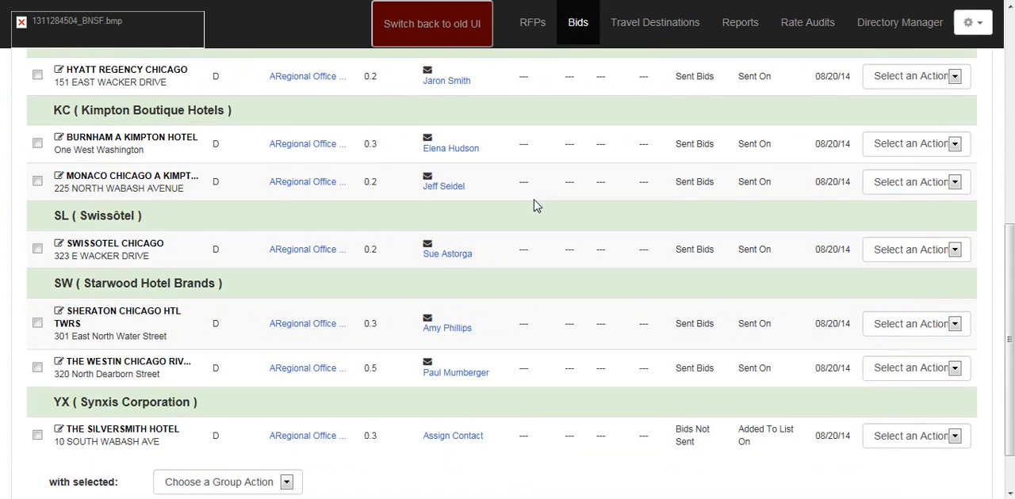
{"action": "scroll", "coordinate": [533, 206], "scroll_direction": "up", "scroll_amount": 5}
{"action": "scroll", "coordinate": [533, 206], "scroll_direction": "up", "scroll_amount": 1}
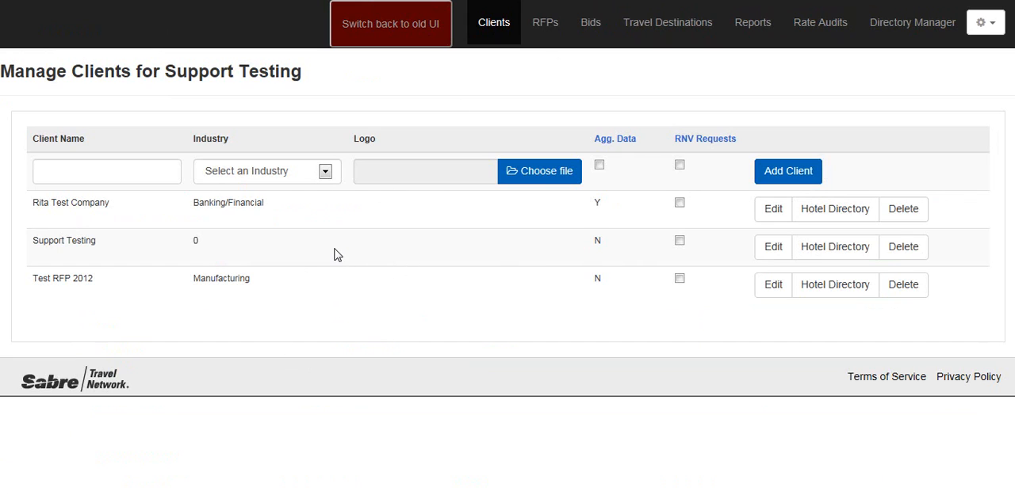
Step: Add a new client named ABC Test Company with the industry set to Insurance
{"action": "left_click", "coordinate": [89, 179]}
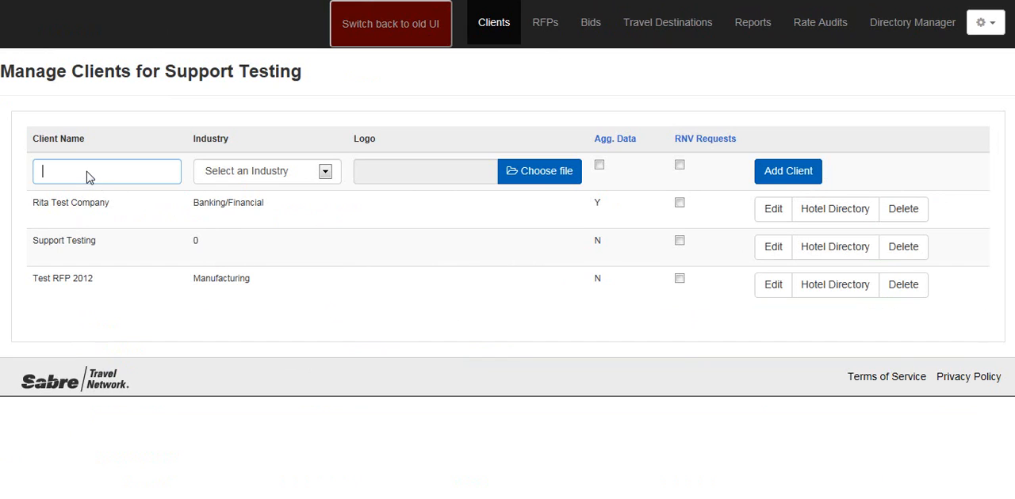
{"action": "type", "text": "ABC Test Company"}
{"action": "left_click", "coordinate": [332, 176]}
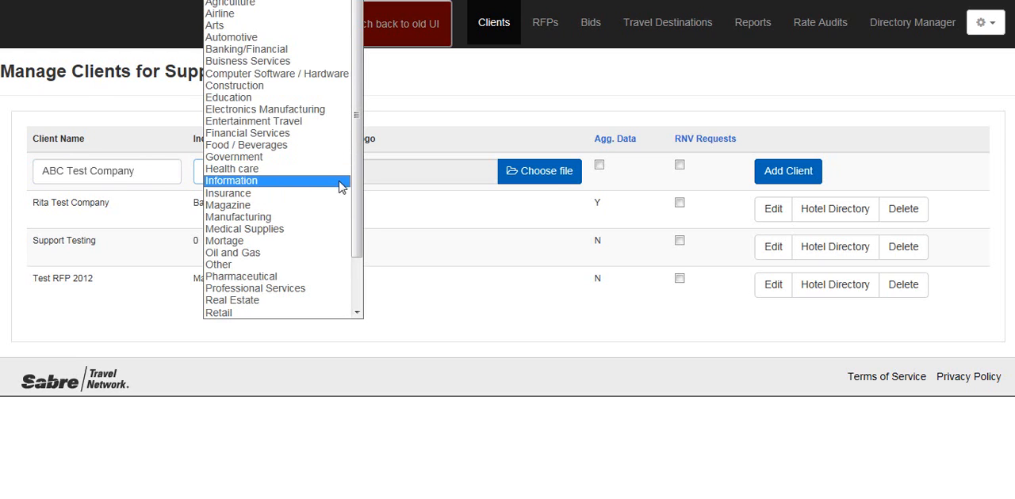
{"action": "left_click", "coordinate": [339, 192]}
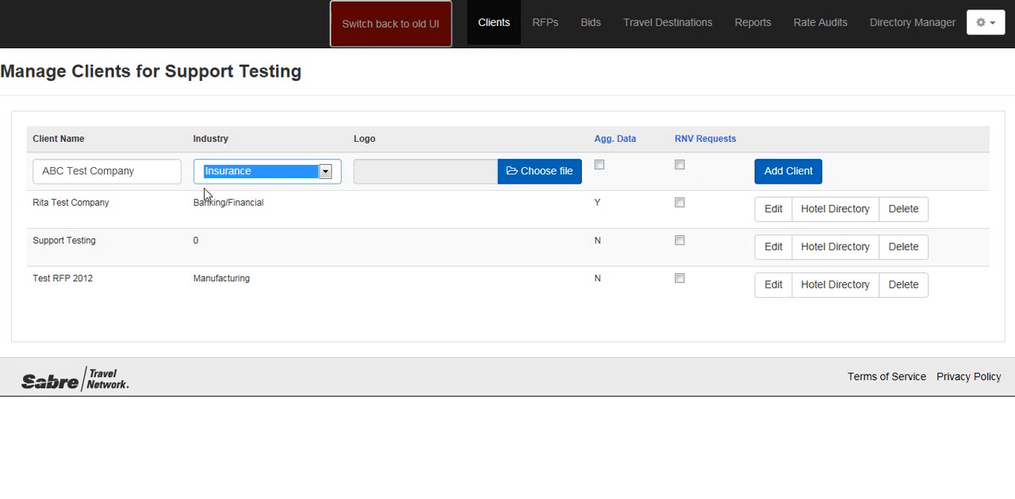
{"action": "left_click", "coordinate": [799, 176]}
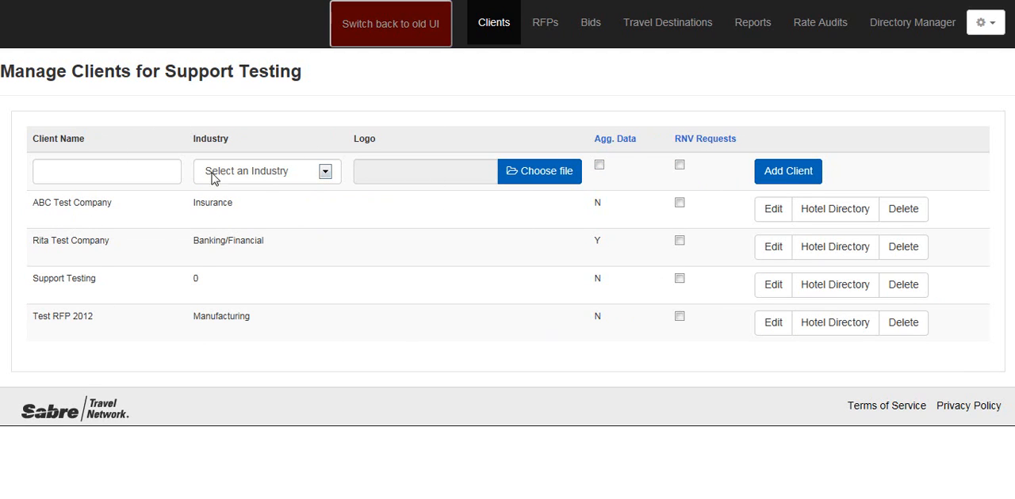
Step: Read the explanations of the RNV Requests and Agg. Data options for clients
{"action": "left_click", "coordinate": [704, 138]}
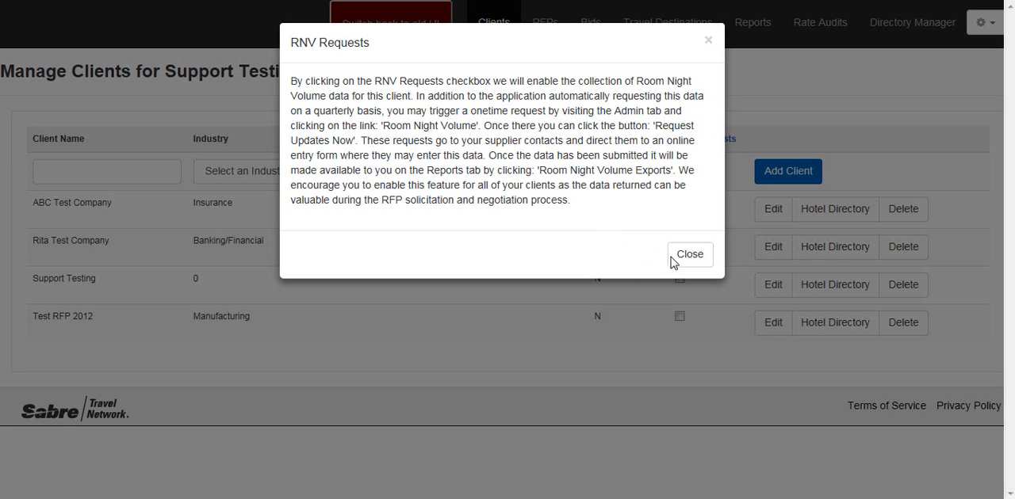
{"action": "left_click", "coordinate": [699, 264]}
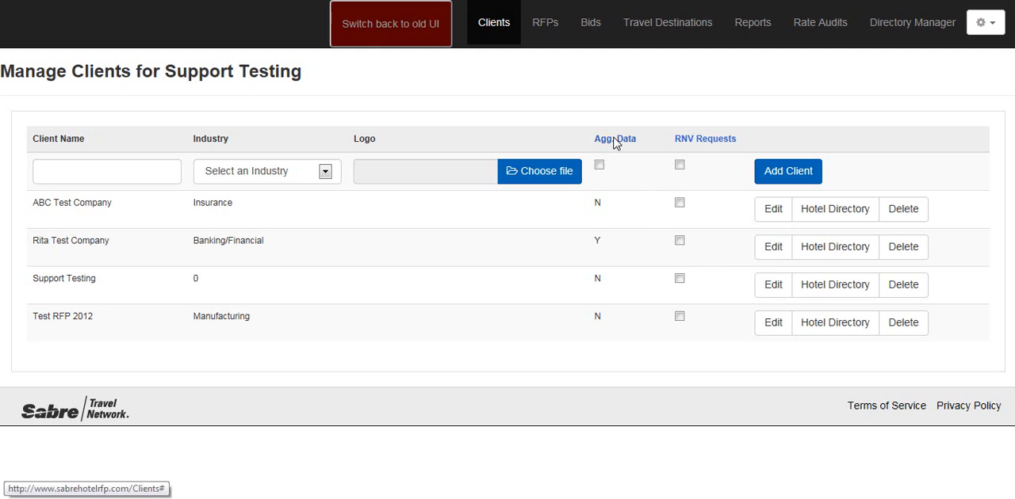
{"action": "left_click", "coordinate": [616, 140]}
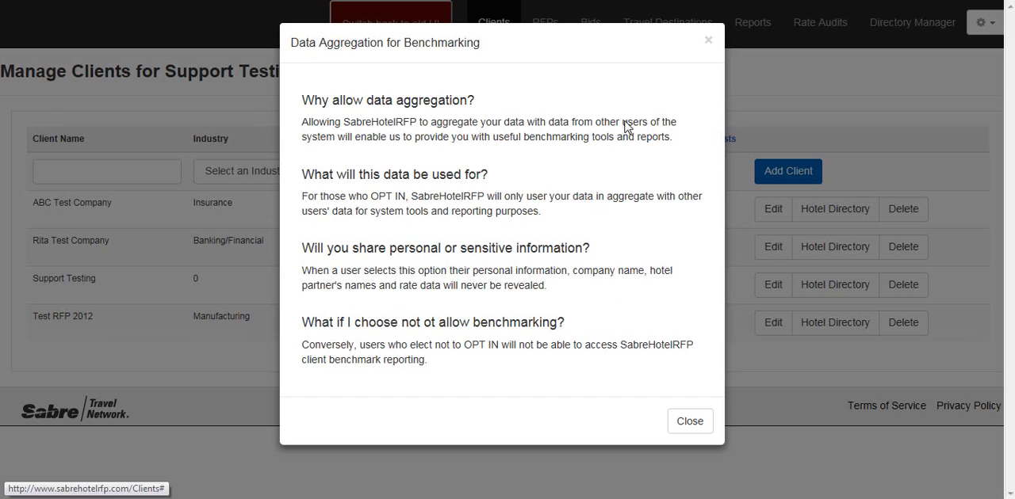
{"action": "left_click", "coordinate": [690, 423]}
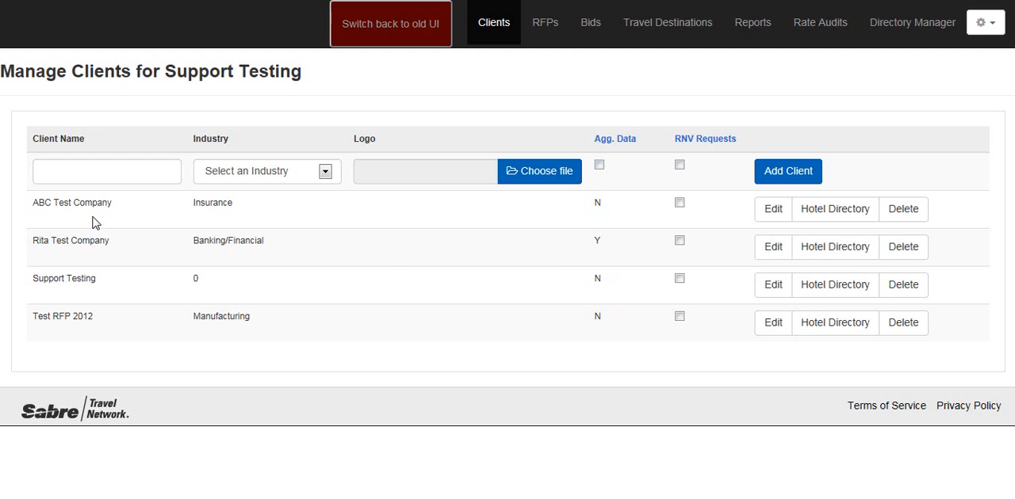
Step: Open ABC Test Company for editing and enter the new client user's first name, last name and e-mail address
{"action": "left_click", "coordinate": [773, 211]}
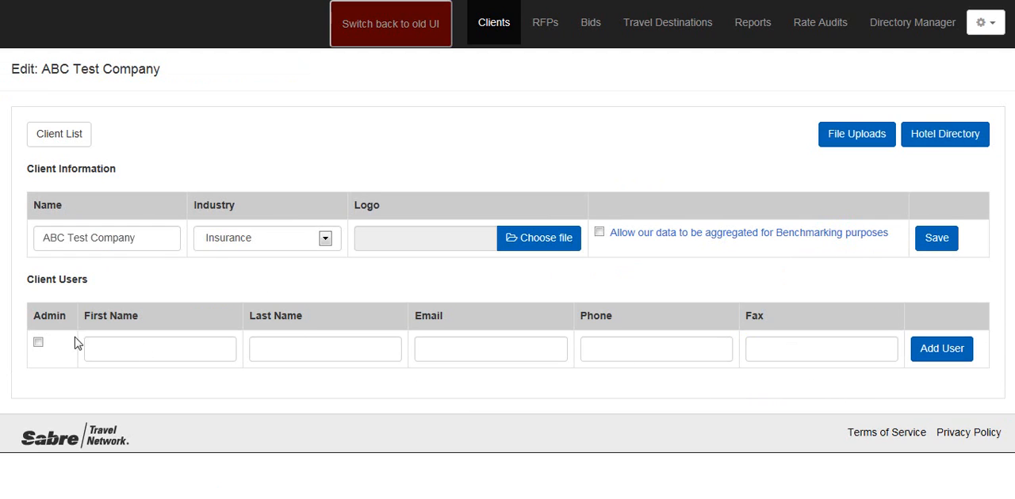
{"action": "left_click", "coordinate": [131, 356]}
{"action": "key", "text": "Tab"}
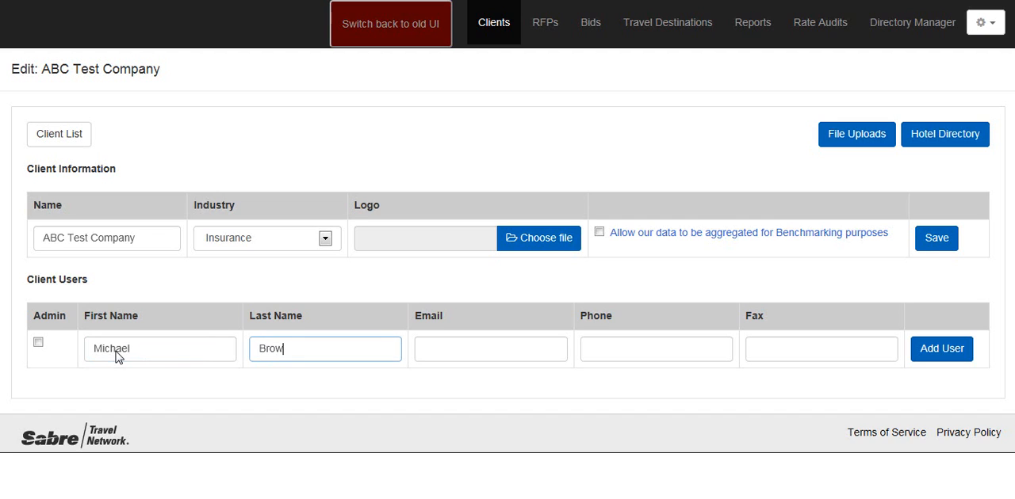
{"action": "key", "text": "Tab"}
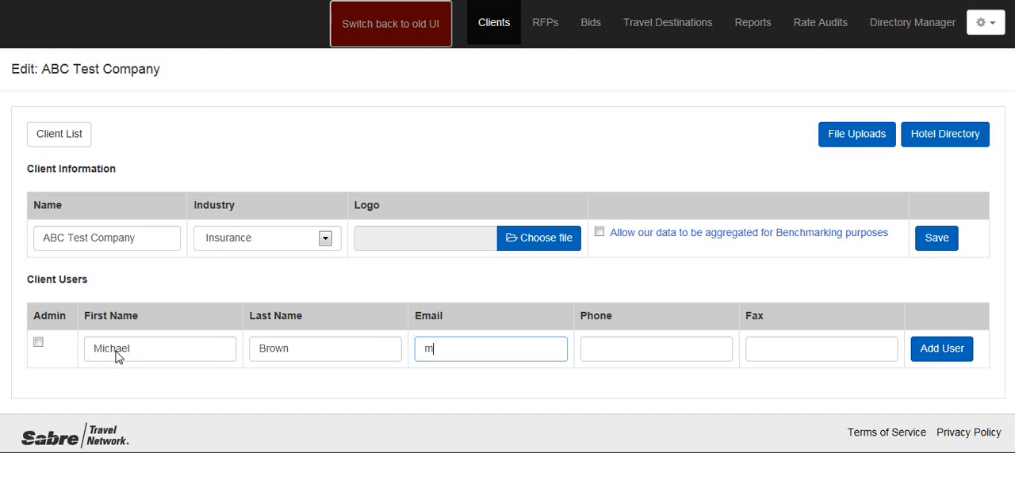
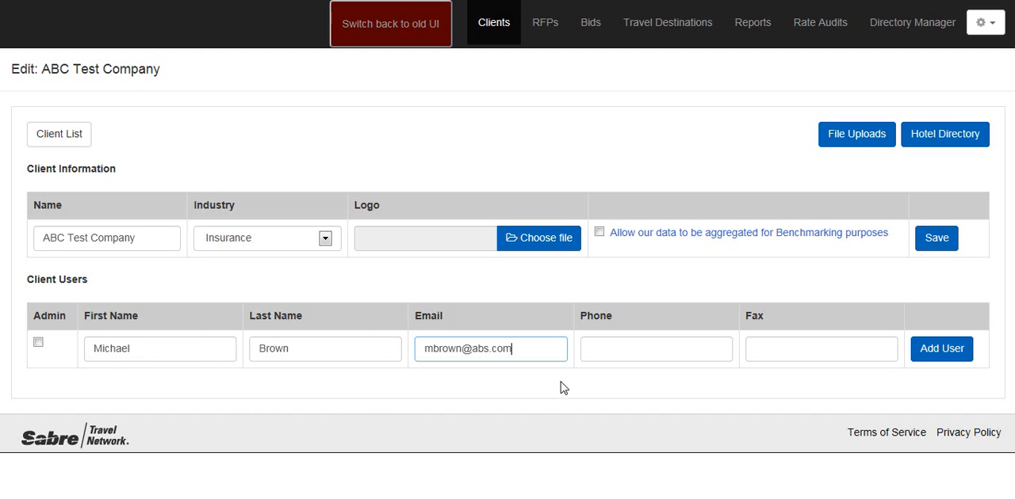
Step: Enter the client user's phone number, grant Admin rights and add the user to ABC Test Company
{"action": "left_click", "coordinate": [631, 344]}
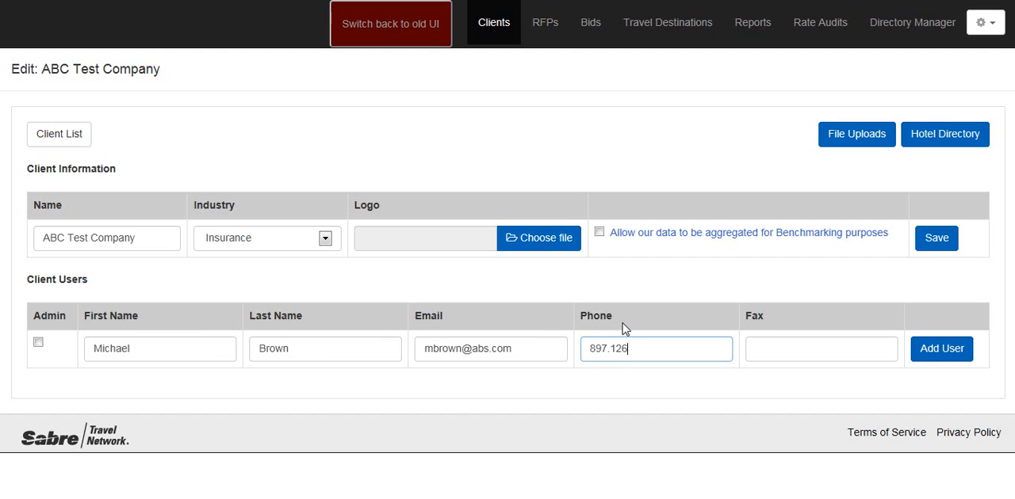
{"action": "left_click", "coordinate": [39, 343]}
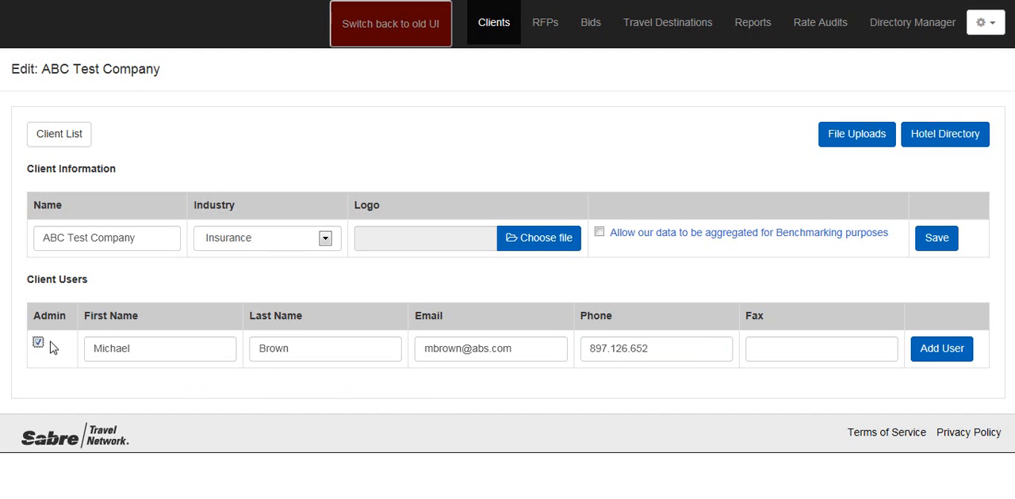
{"action": "left_click", "coordinate": [950, 350]}
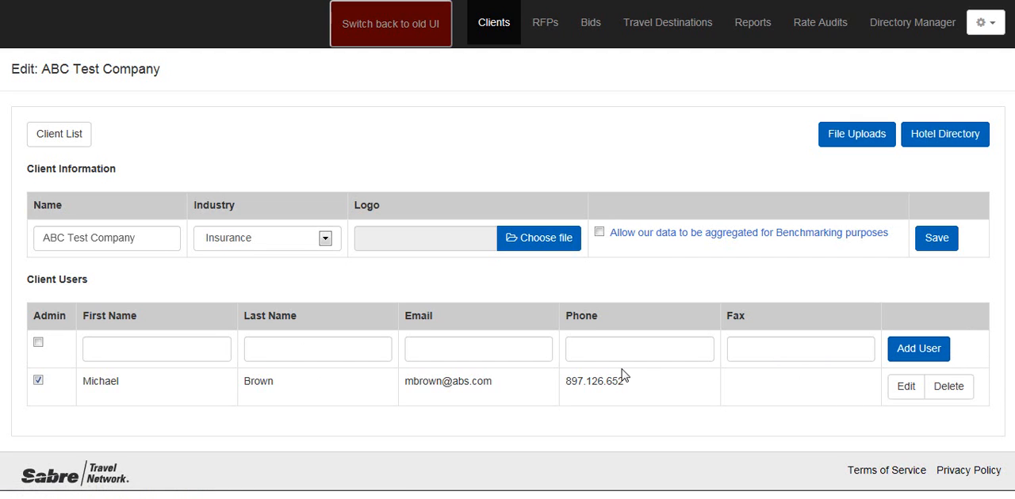
Step: Examine ABC Test Company's file upload options, including choosing a travel destination file, and return to the client list
{"action": "left_click", "coordinate": [846, 141]}
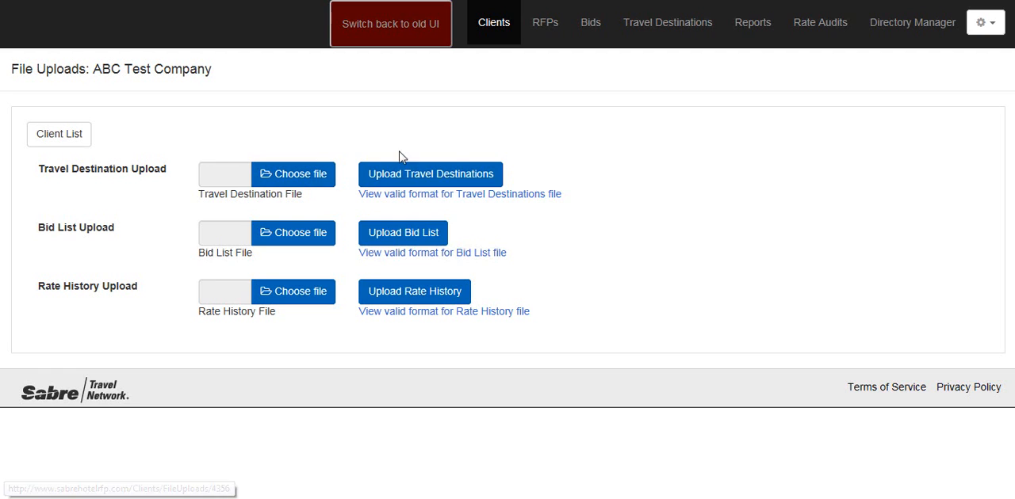
{"action": "left_click", "coordinate": [310, 176]}
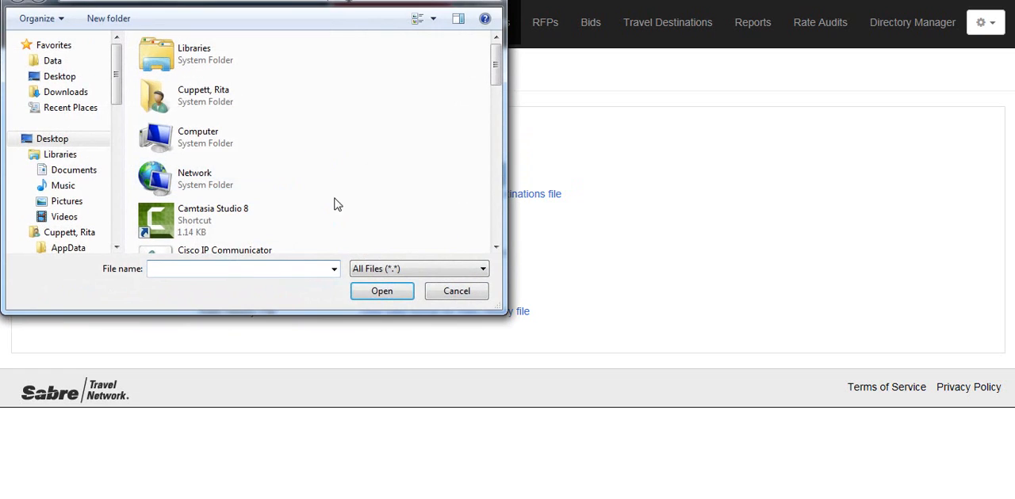
{"action": "left_click", "coordinate": [459, 292]}
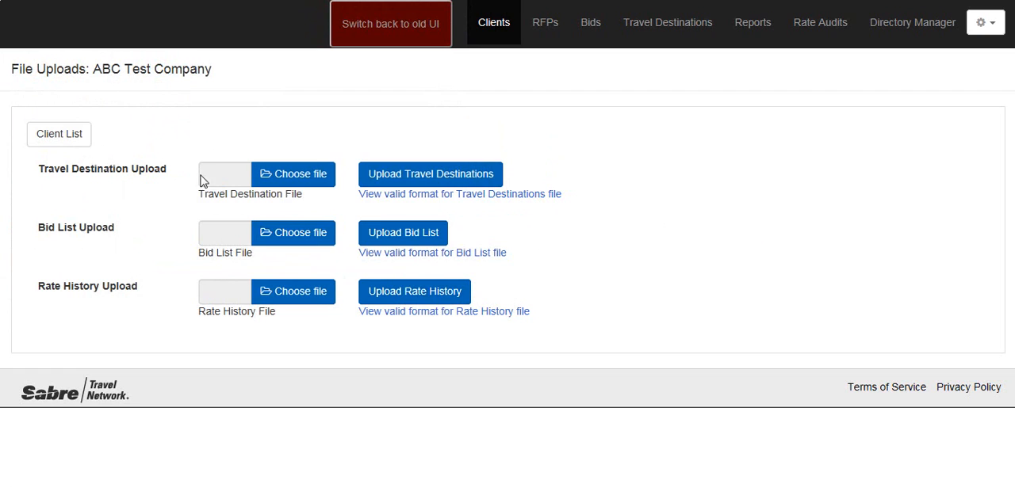
{"action": "left_click", "coordinate": [55, 135]}
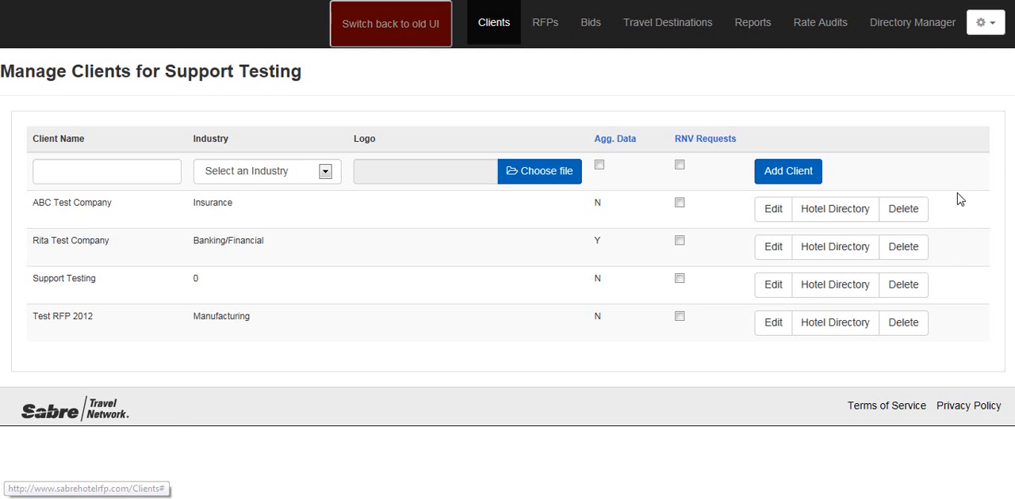
Step: Open the account and user administration for Support Testing to start a new TMC user
{"action": "left_click", "coordinate": [991, 24]}
{"action": "left_click", "coordinate": [890, 100]}
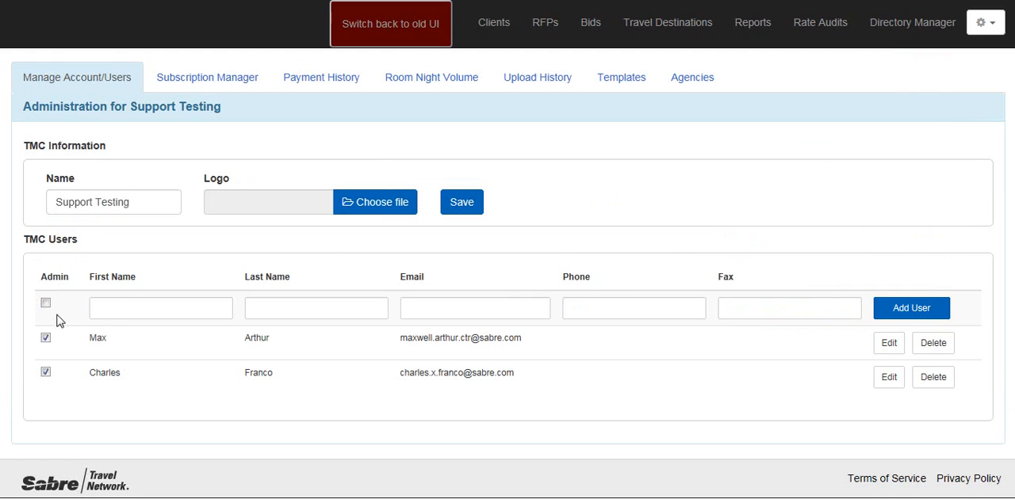
{"action": "left_click", "coordinate": [143, 316]}
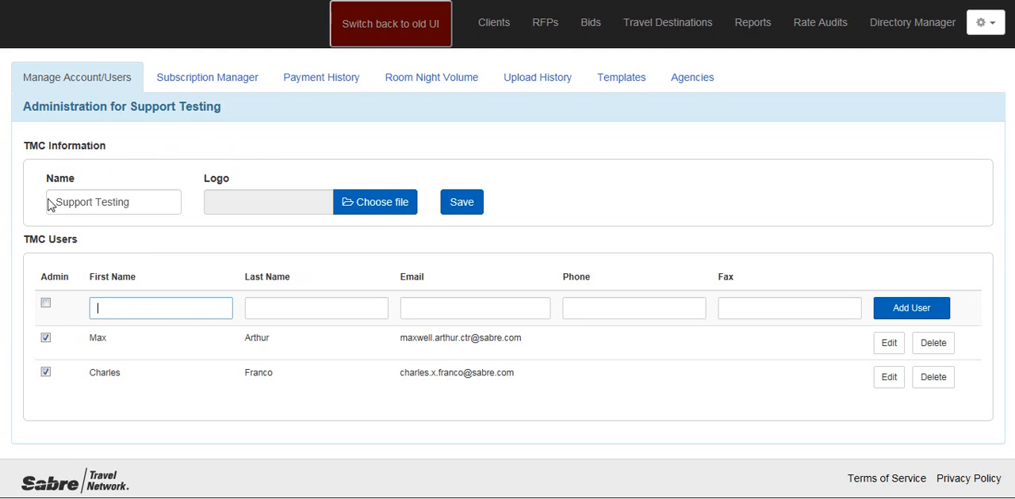
Step: Try to add a TMC user with Admin rights, entering the first name, last name, e-mail address and phone number
{"action": "left_click", "coordinate": [45, 304]}
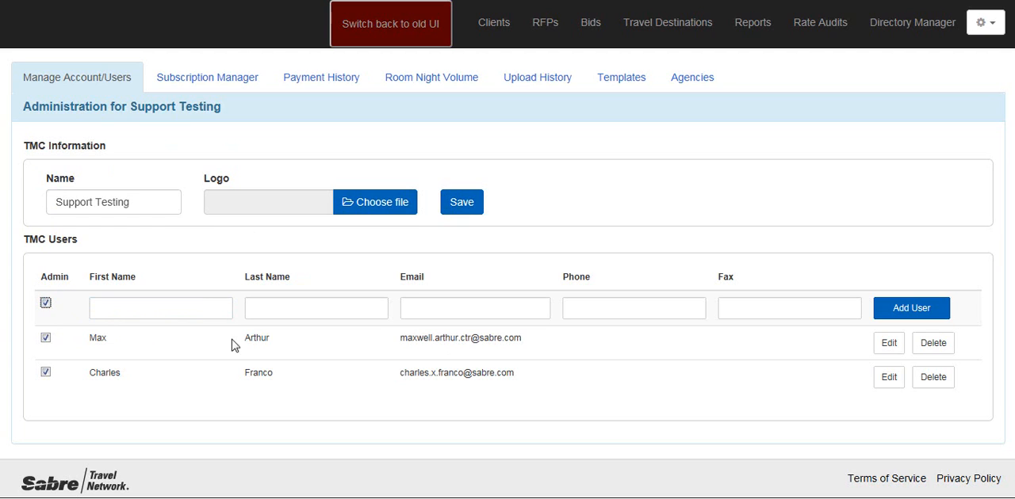
{"action": "left_click", "coordinate": [176, 310]}
{"action": "key", "text": "Tab"}
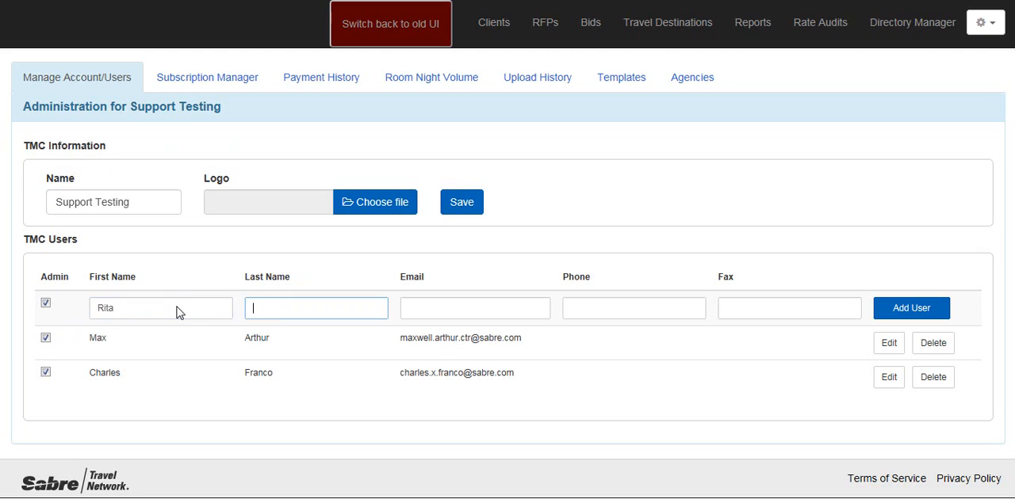
{"action": "left_click", "coordinate": [428, 309]}
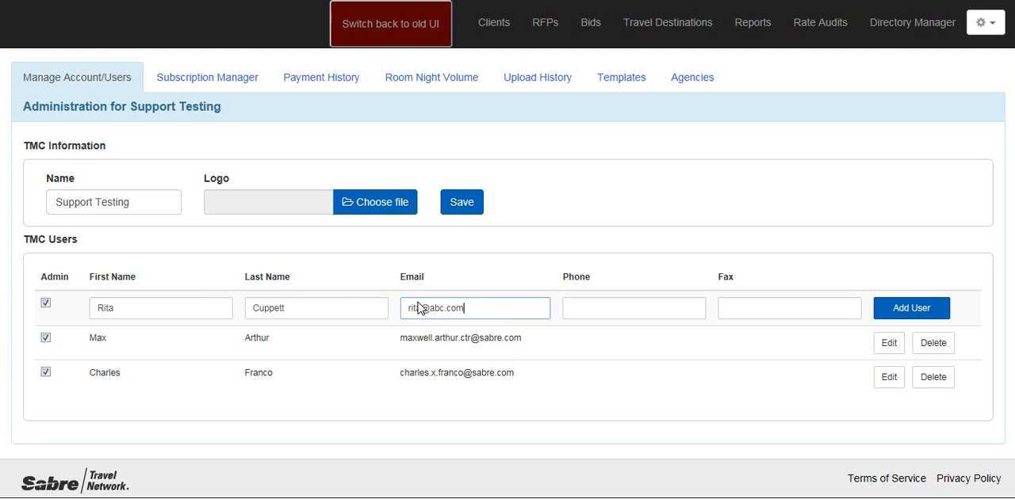
{"action": "left_click", "coordinate": [640, 309]}
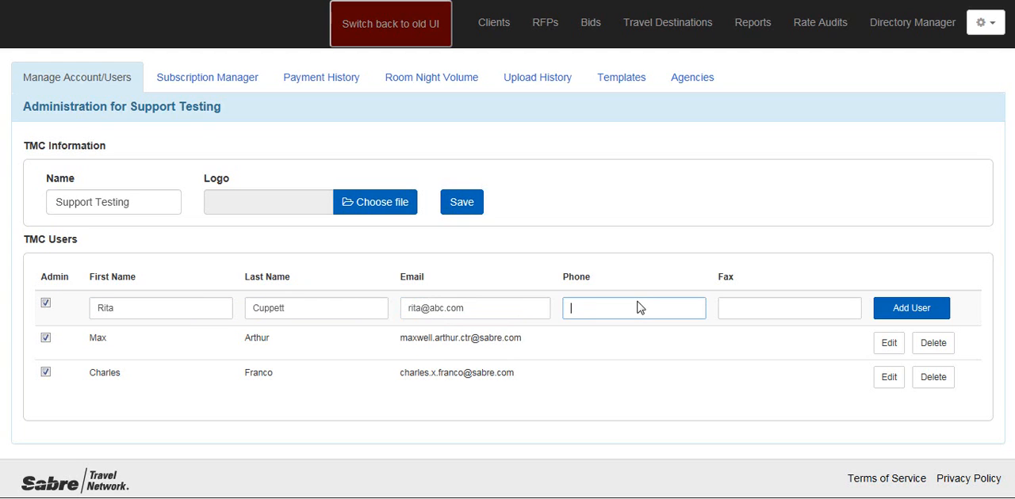
{"action": "left_click", "coordinate": [902, 310]}
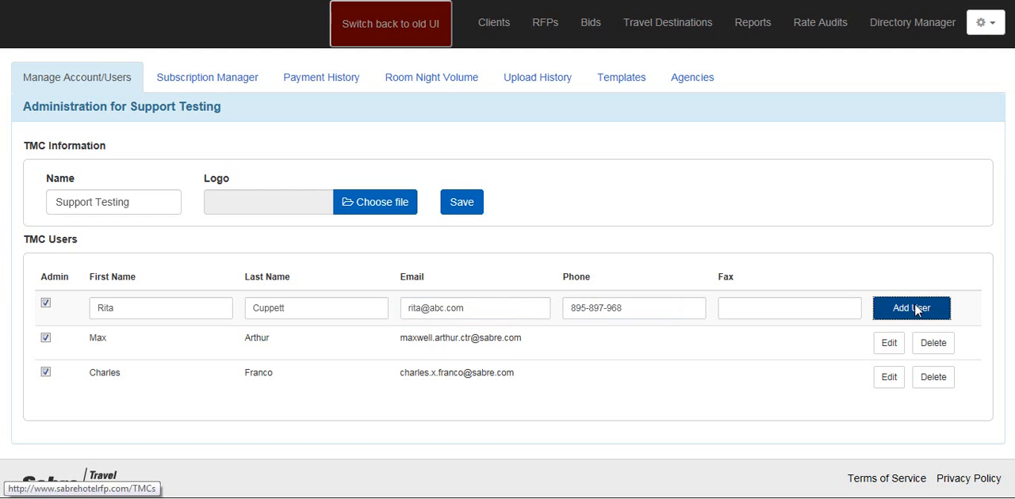
{"action": "scroll", "coordinate": [932, 357], "scroll_direction": "down", "scroll_amount": 1}
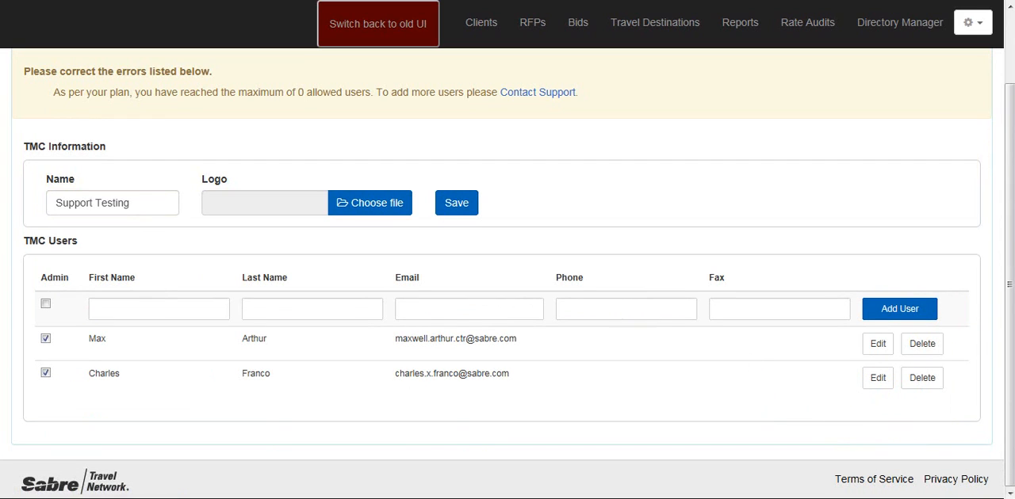
Step: Add ABC Test Company, Rita Test Company and Test RFP 2012 to the first TMC user's viewable corporations and update the profile
{"action": "left_click", "coordinate": [879, 344]}
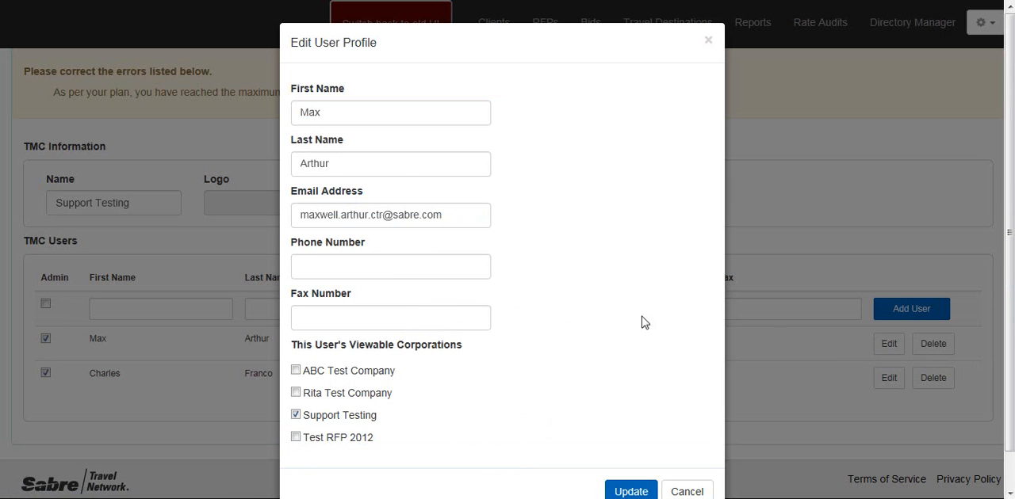
{"action": "scroll", "coordinate": [580, 241], "scroll_direction": "down", "scroll_amount": 1}
{"action": "scroll", "coordinate": [582, 242], "scroll_direction": "up", "scroll_amount": 1}
{"action": "scroll", "coordinate": [568, 220], "scroll_direction": "down", "scroll_amount": 1}
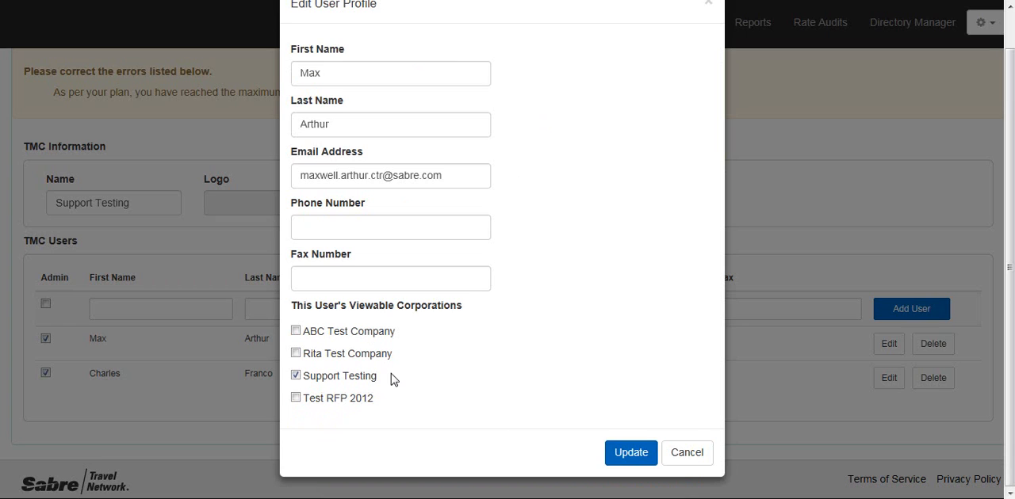
{"action": "left_click", "coordinate": [298, 356]}
{"action": "left_click", "coordinate": [296, 332]}
{"action": "left_click", "coordinate": [297, 399]}
{"action": "left_click", "coordinate": [297, 333]}
{"action": "left_click", "coordinate": [296, 399]}
{"action": "left_click", "coordinate": [296, 398]}
{"action": "left_click", "coordinate": [296, 332]}
{"action": "left_click", "coordinate": [644, 452]}
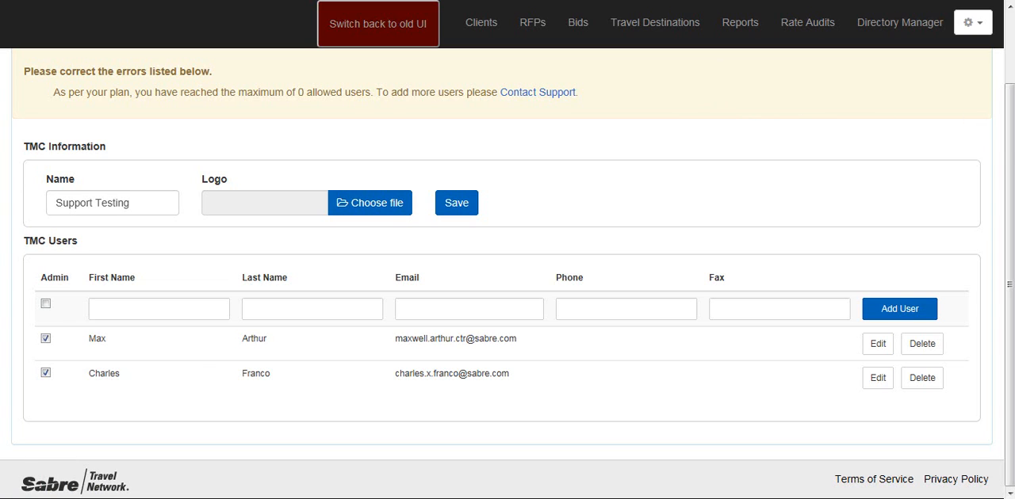
{"action": "left_click_drag", "start_coordinate": [1011, 121], "coordinate": [1011, 51]}
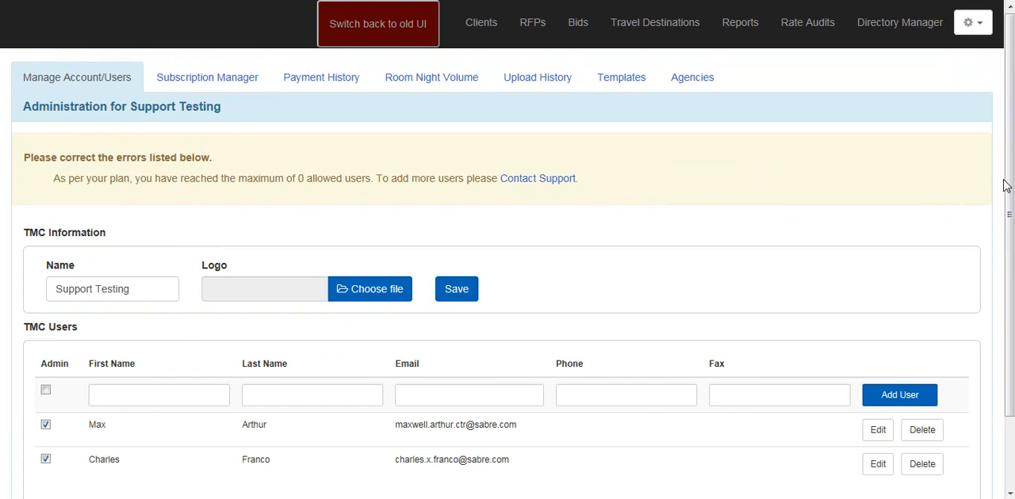
{"action": "mouse_move", "coordinate": [1010, 119]}
{"action": "left_mouse_down"}
{"action": "mouse_move", "coordinate": [1010, 150]}
{"action": "mouse_move", "coordinate": [1010, 117]}
{"action": "left_mouse_up"}
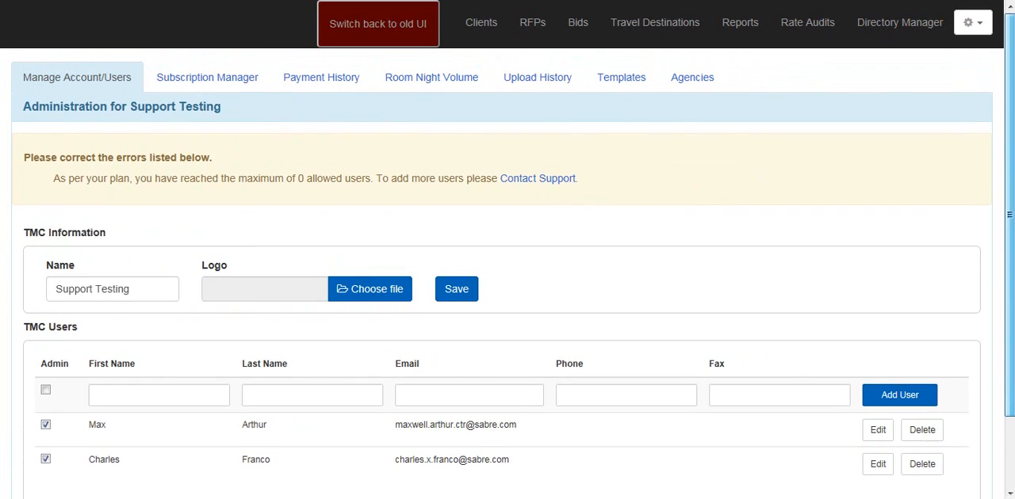